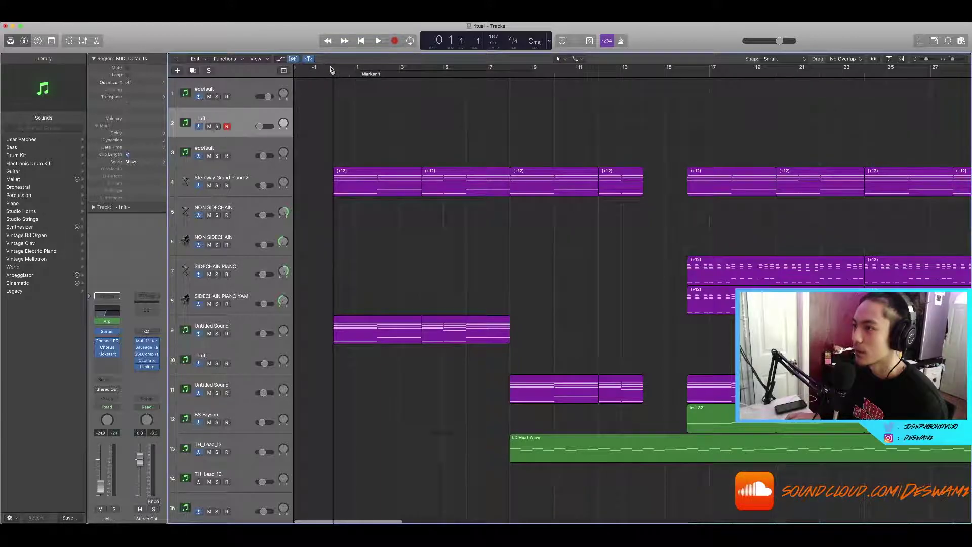
# Play the intro and extend the cycle range's end to bar 8.
pyautogui.press('space')
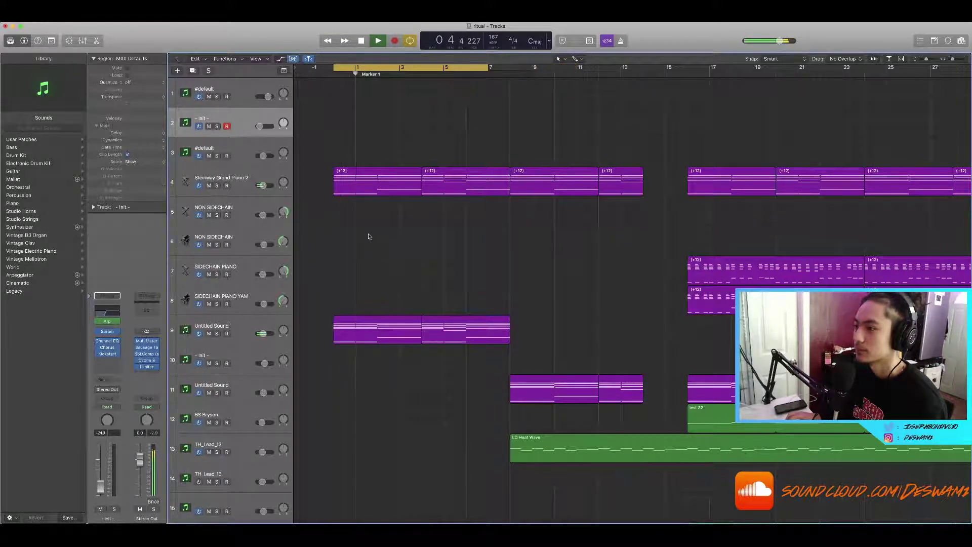
pyautogui.moveTo(489, 67); pyautogui.dragTo(510, 69)
pyautogui.hscroll(1, 466, 110)
pyautogui.scroll(2, 466, 110)
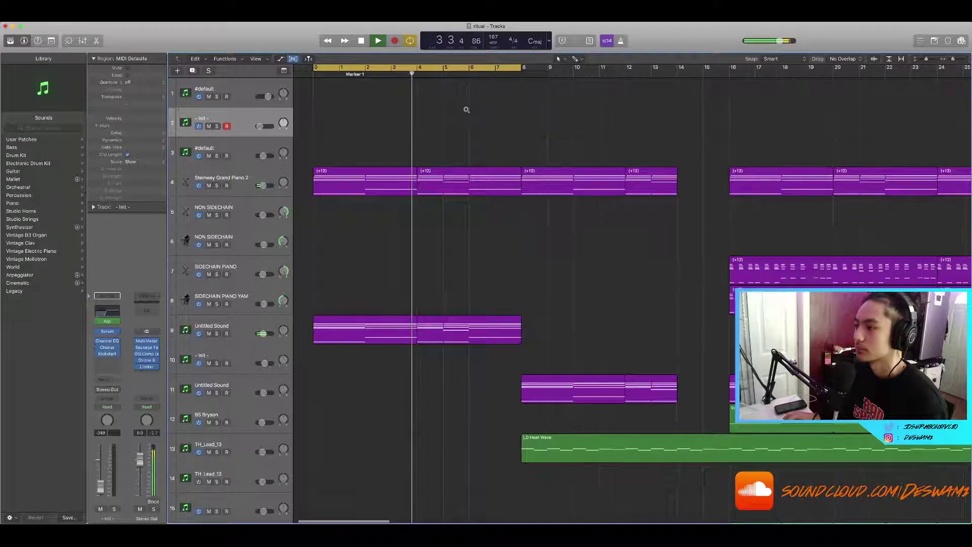
pyautogui.scroll(-3, 466, 110)
pyautogui.scroll(-2, 392, 157)
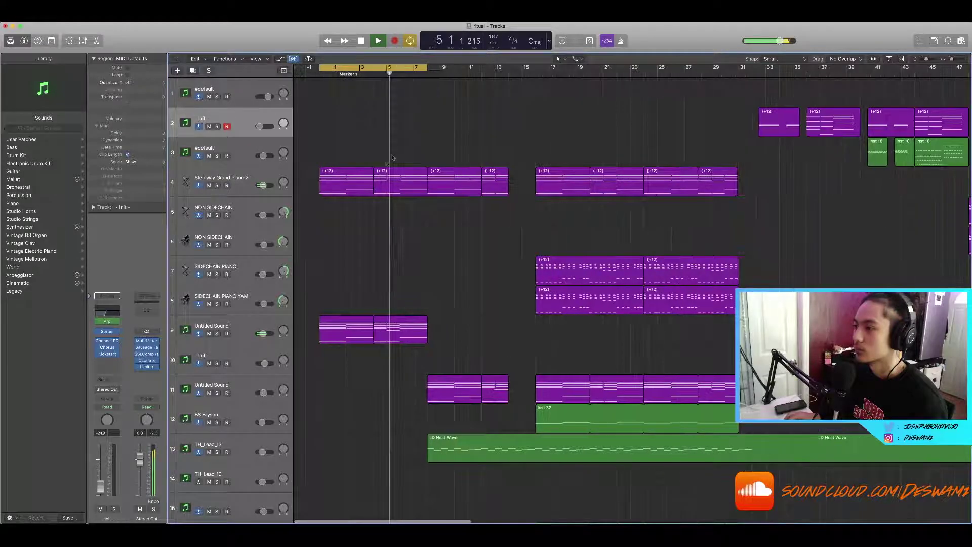
# Solo the Steinway Grand Piano 2 track and select its first two regions.
pyautogui.click(216, 186)
pyautogui.scroll(3, 413, 214)
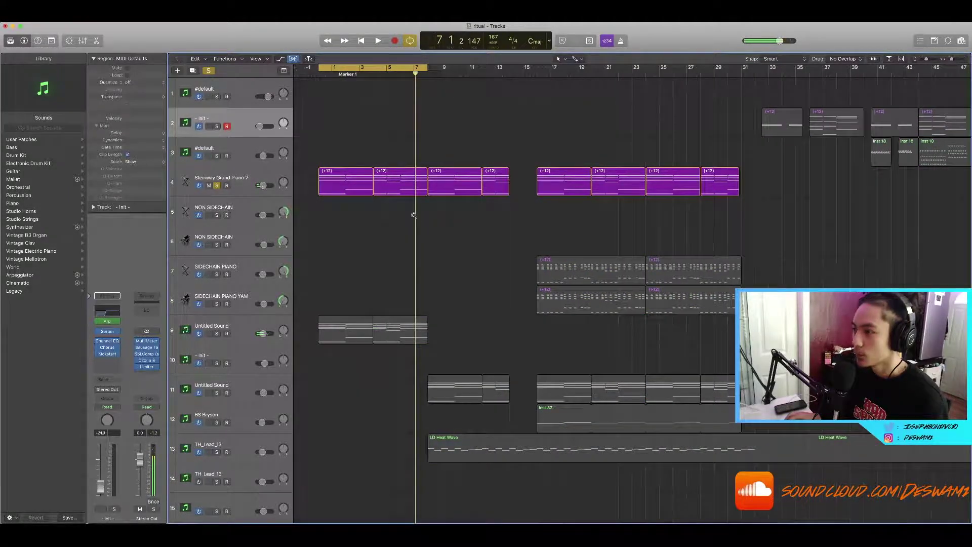
pyautogui.scroll(-3, 405, 215)
pyautogui.moveTo(405, 211); pyautogui.dragTo(287, 161)
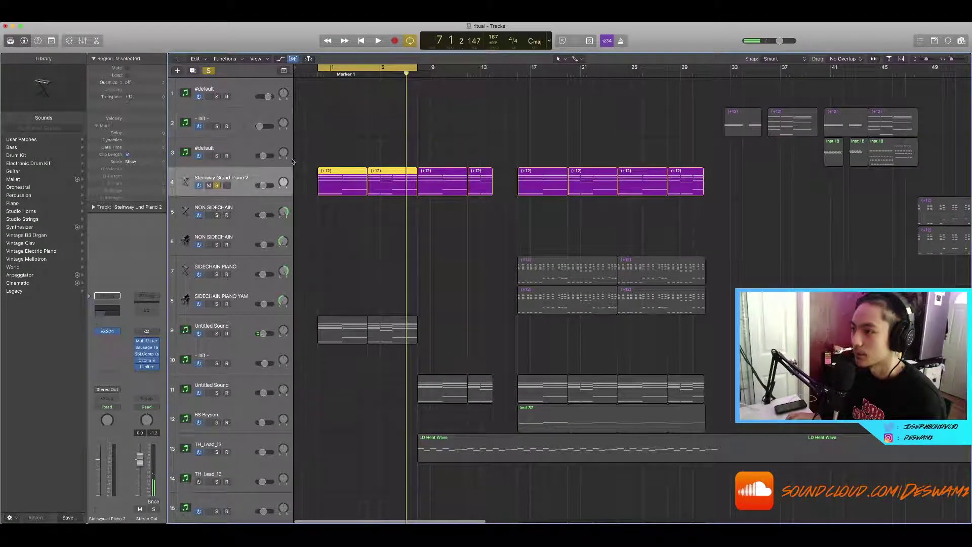
# Examine the chords of the first two Steinway piano regions in the Piano Roll, and close the editor.
pyautogui.doubleClick(324, 181)
pyautogui.scroll(-4, 354, 310)
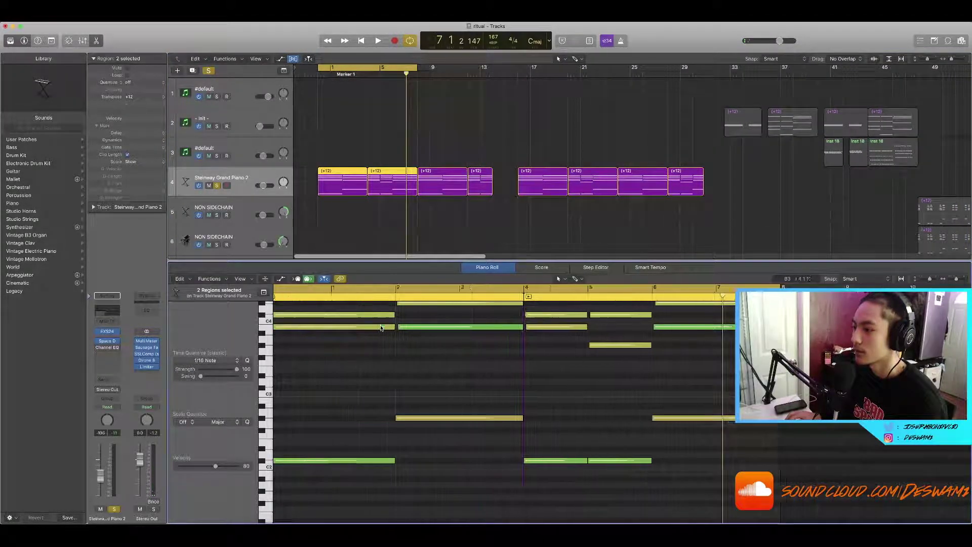
pyautogui.scroll(3, 397, 317)
pyautogui.scroll(-2, 399, 316)
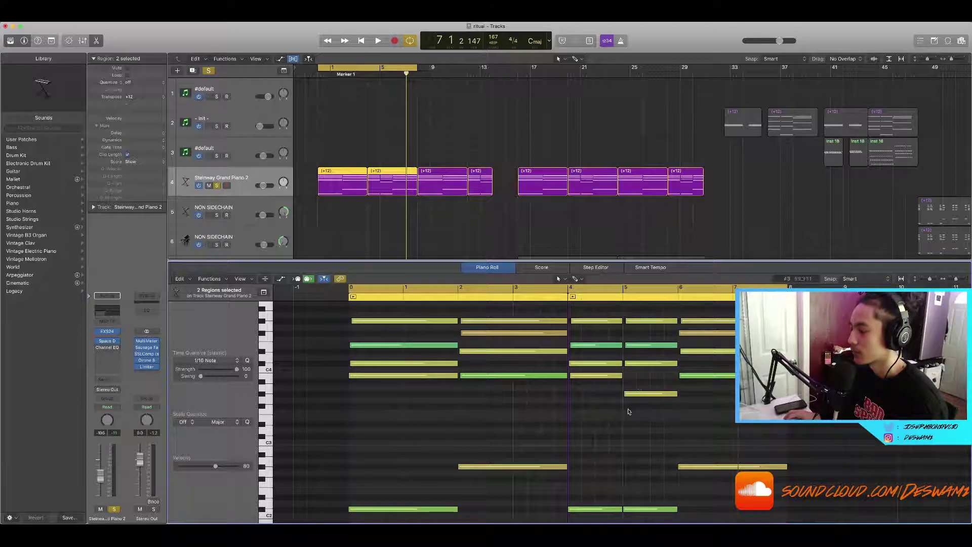
pyautogui.press('e')
pyautogui.press('super+Right')
pyautogui.press('super+Right')
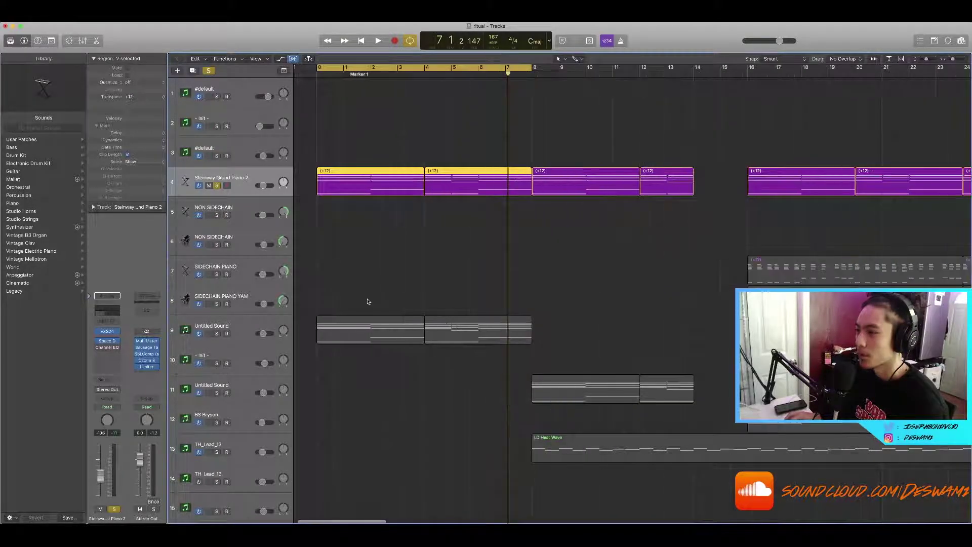
# Recheck the first two piano regions' notes in the Piano Roll and clear the piano track's solo.
pyautogui.moveTo(453, 219); pyautogui.dragTo(325, 179)
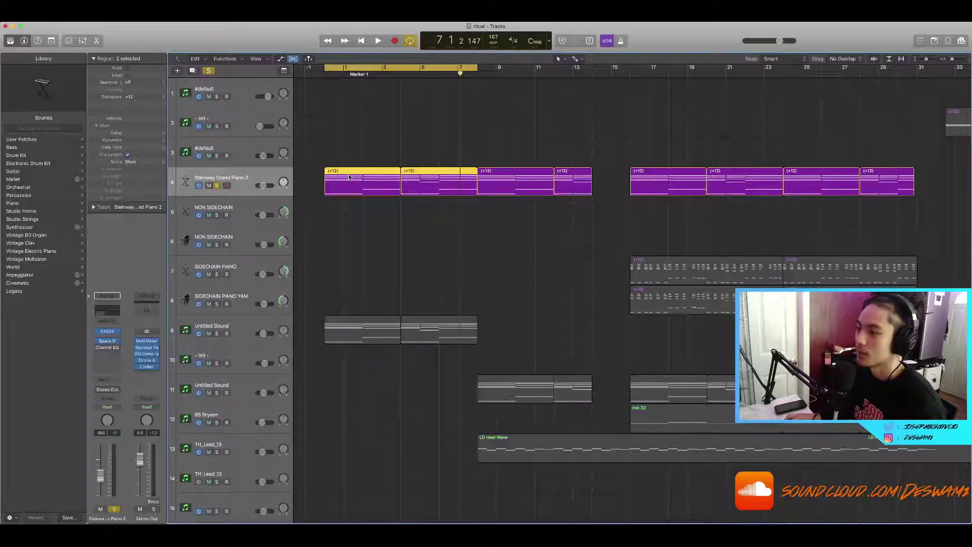
pyautogui.doubleClick(349, 177)
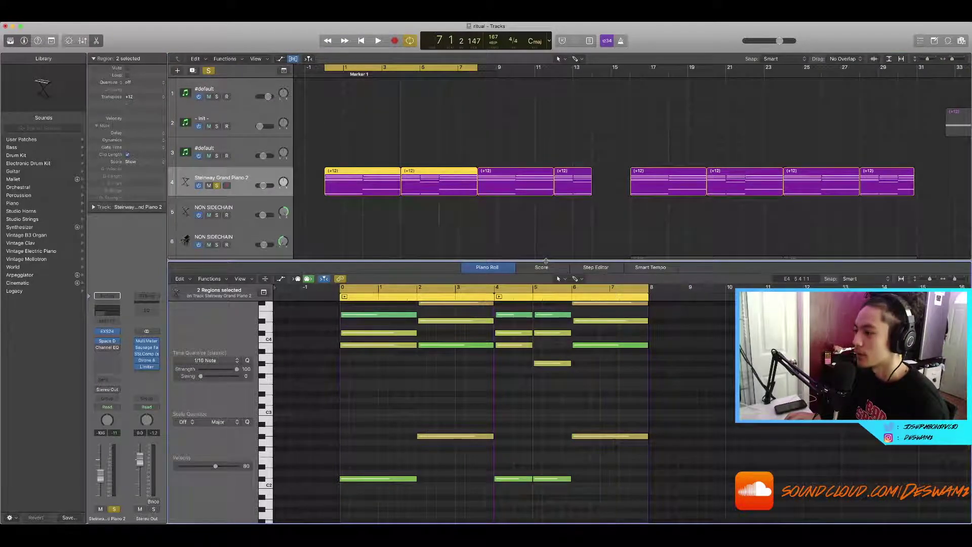
pyautogui.press('e')
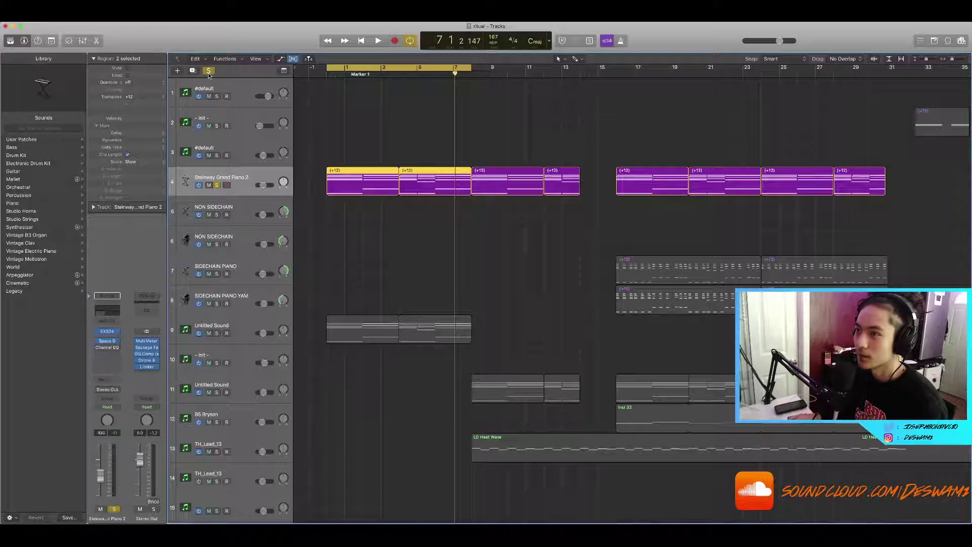
pyautogui.click(208, 71)
pyautogui.press('super+Right')
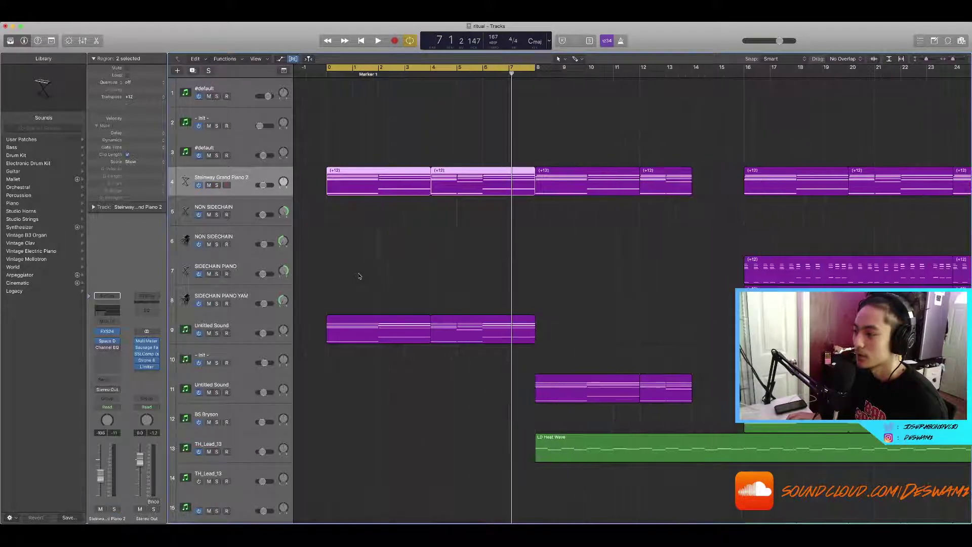
# Solo the Untitled Sound track 9, play its intro chords and bring up its Massive synth window.
pyautogui.click(250, 340)
pyautogui.press('s')
pyautogui.hscroll(2, 317, 313)
pyautogui.hscroll(-3, 353, 321)
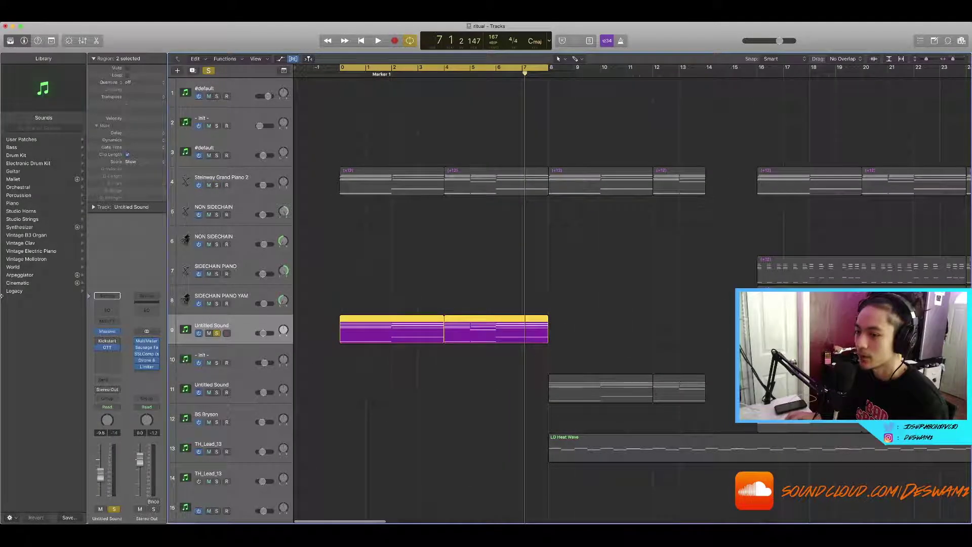
pyautogui.press('space')
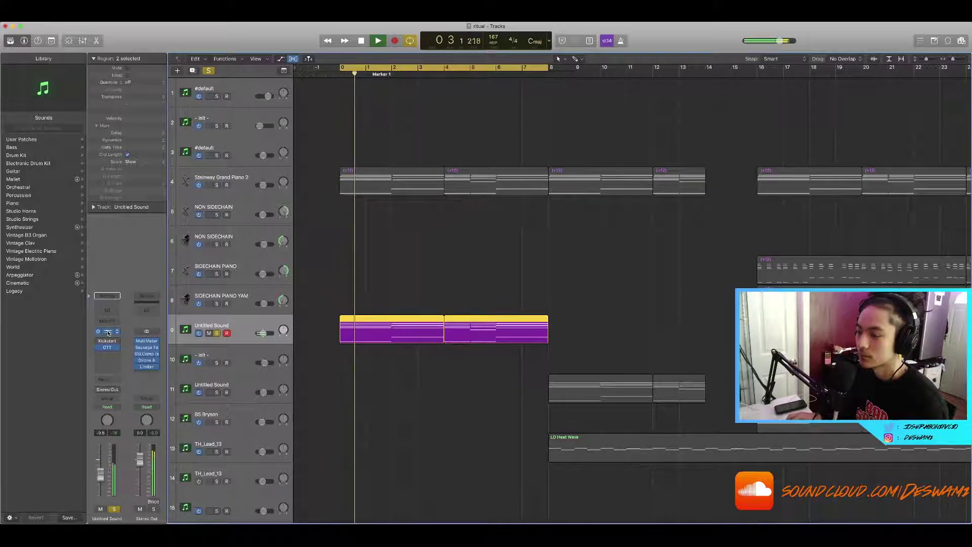
pyautogui.click(107, 332)
pyautogui.moveTo(212, 39); pyautogui.dragTo(438, 140)
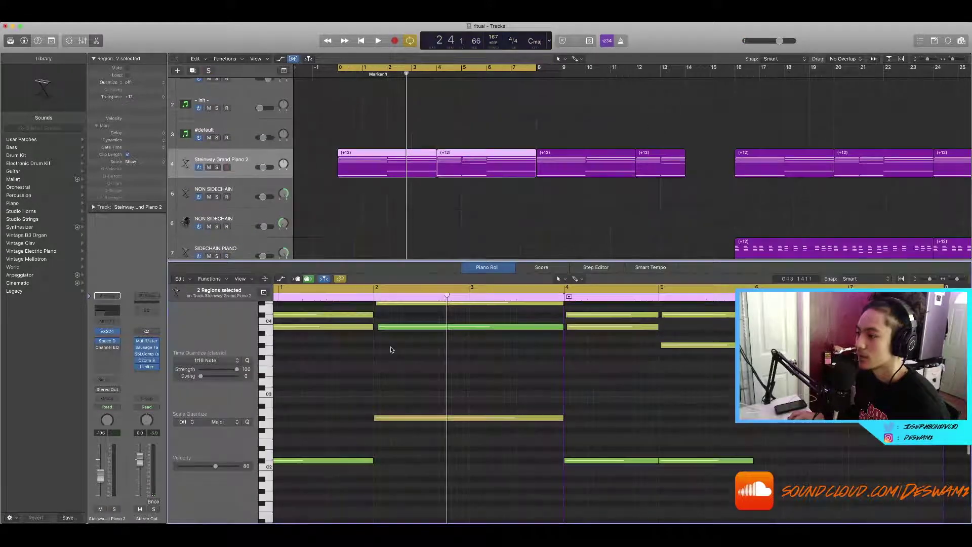
# Examine the notes of the Steinway piano's intro chord progression in the Piano Roll.
pyautogui.scroll(3, 390, 348)
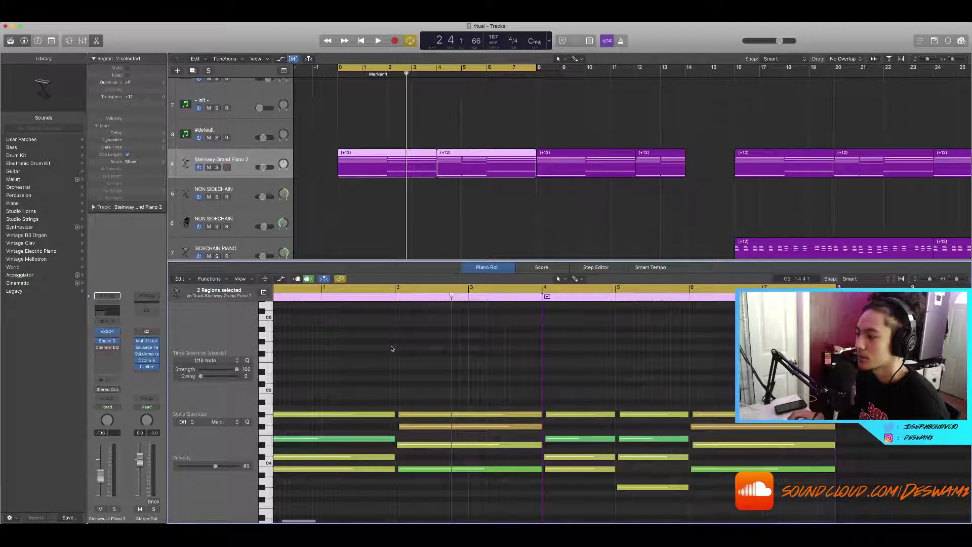
pyautogui.scroll(-3, 394, 347)
pyautogui.scroll(5, 393, 347)
pyautogui.scroll(5, 393, 346)
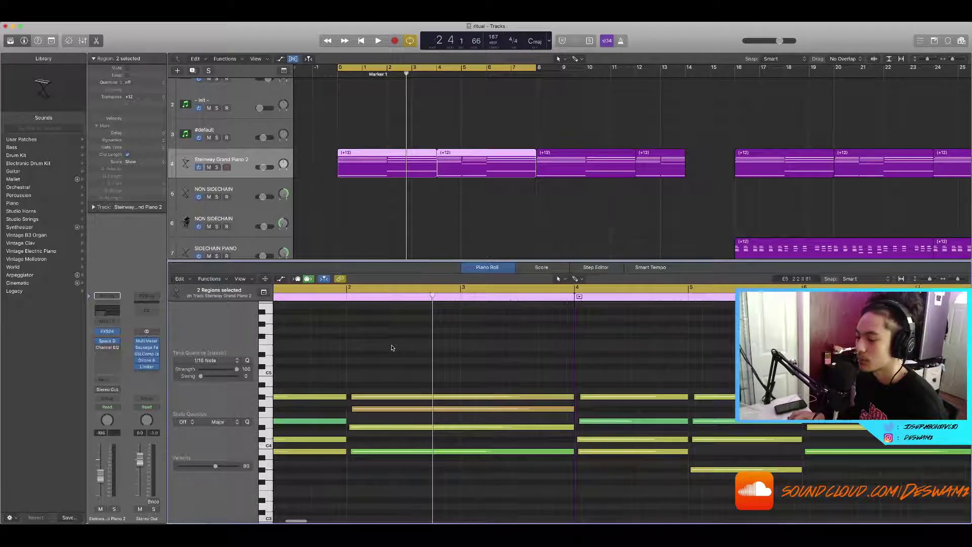
pyautogui.scroll(-5, 393, 345)
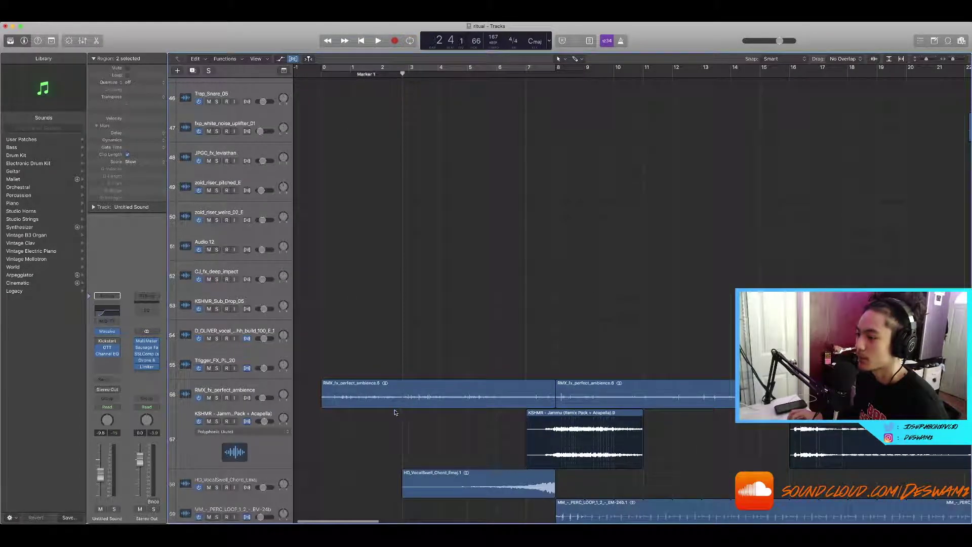
# Audition the vocal swell track on its own from bar 7, and turn its solo off.
pyautogui.scroll(-10, 396, 411)
pyautogui.click(527, 72)
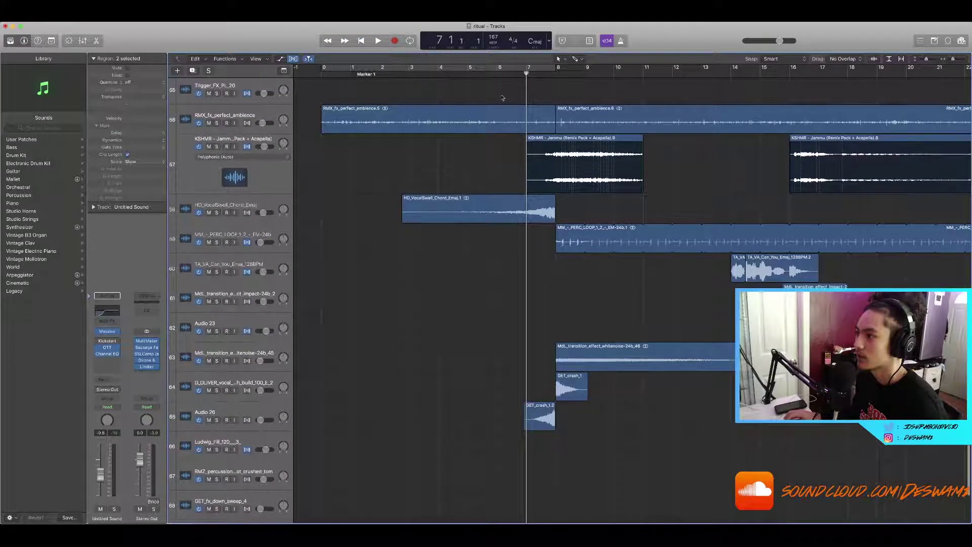
pyautogui.click(218, 212)
pyautogui.press('space')
pyautogui.press('space')
pyautogui.click(217, 212)
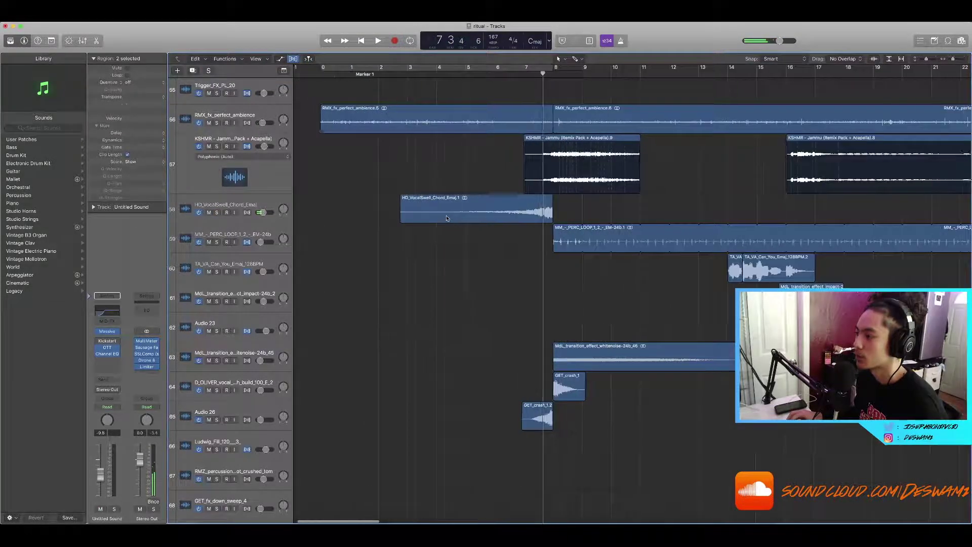
# Play the full mix through the transition at bar 8 while reviewing the audio effect tracks.
pyautogui.scroll(-3, 446, 219)
pyautogui.scroll(-1, 443, 237)
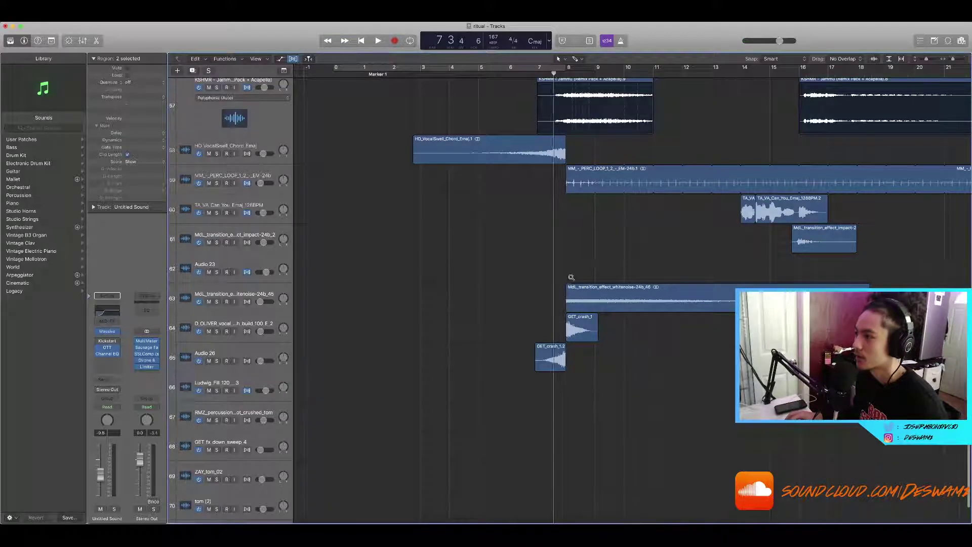
pyautogui.press('super+Left')
pyautogui.press('space')
pyautogui.scroll(8, 534, 274)
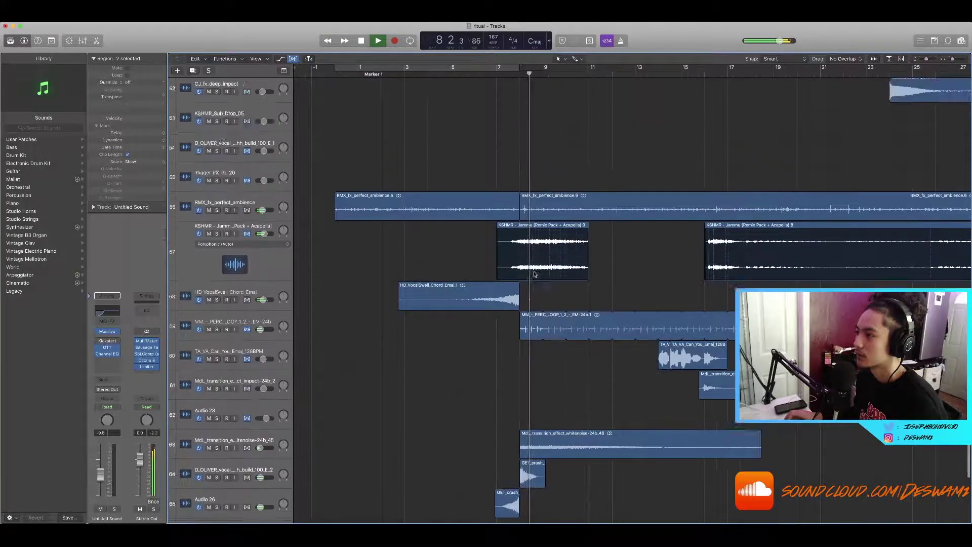
pyautogui.scroll(-1, 534, 274)
pyautogui.scroll(3, 535, 274)
pyautogui.scroll(15, 534, 274)
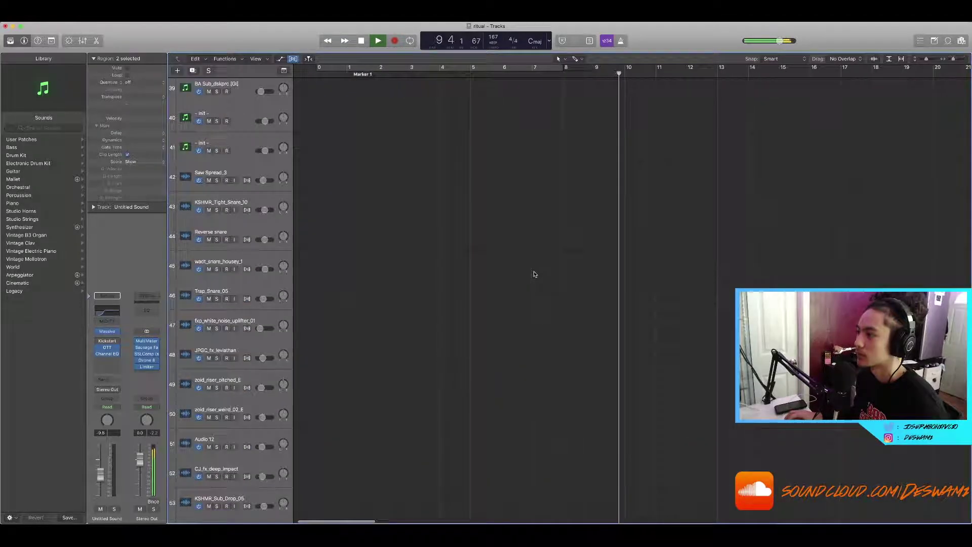
pyautogui.press('space')
# Set the playhead to bar 8 and the cycle range to bars 8 through 16.
pyautogui.scroll(16, 533, 278)
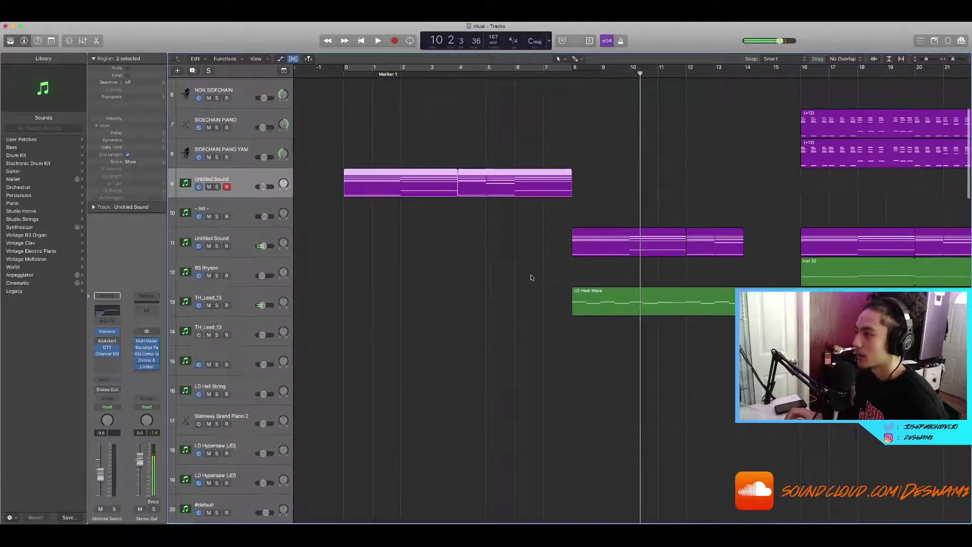
pyautogui.scroll(-1, 534, 274)
pyautogui.scroll(2, 584, 210)
pyautogui.hscroll(1, 578, 212)
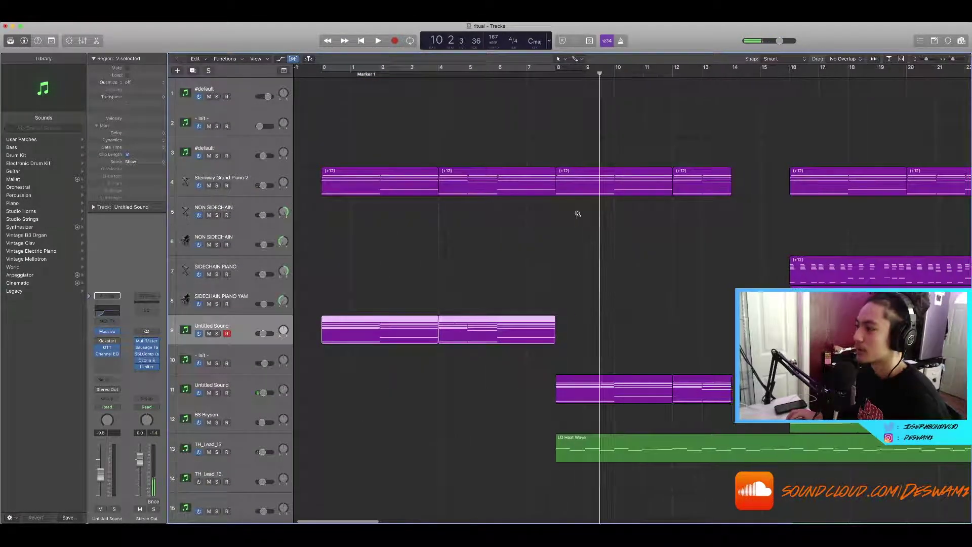
pyautogui.scroll(-2, 577, 213)
pyautogui.click(521, 75)
pyautogui.moveTo(519, 68)
pyautogui.mouseDown()
pyautogui.moveTo(750, 106)
pyautogui.moveTo(718, 105)
pyautogui.mouseUp()
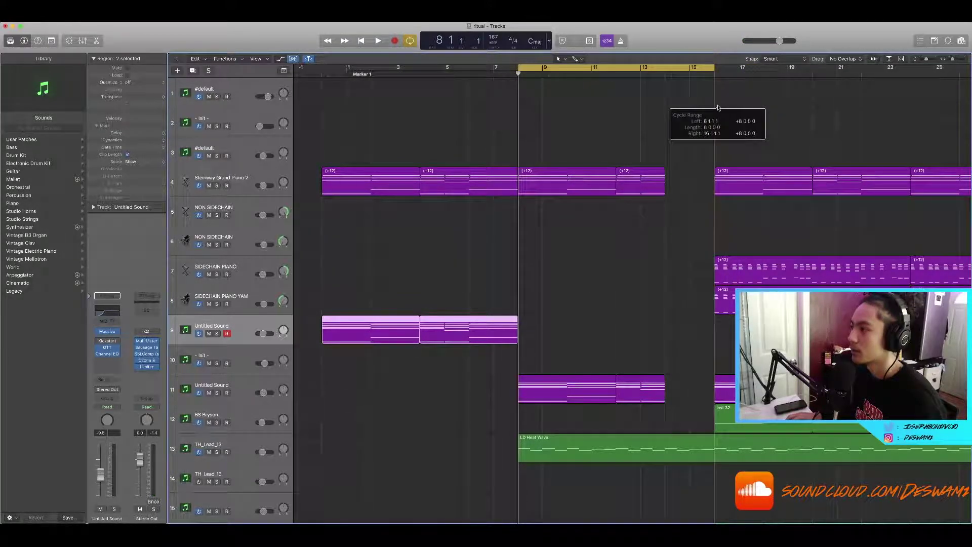
pyautogui.scroll(3, 615, 360)
pyautogui.scroll(-2, 627, 368)
# Solo the TH_Lead_13 track with the LD Heat Wave region and Untitled Sound track 11, and play them together.
pyautogui.moveTo(671, 322); pyautogui.dragTo(582, 430)
pyautogui.click(549, 409)
pyautogui.click(217, 452)
pyautogui.click(217, 392)
pyautogui.click(227, 393)
pyautogui.scroll(-2, 341, 385)
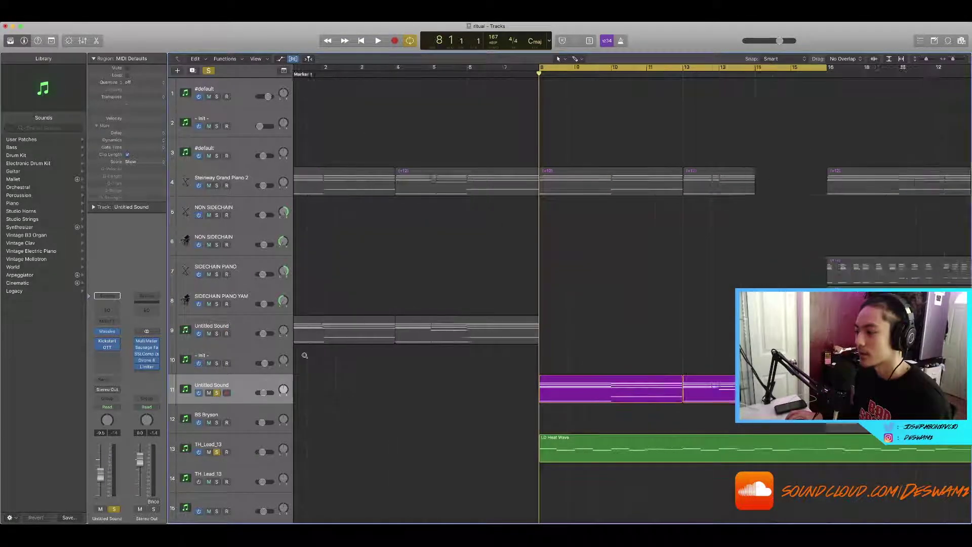
pyautogui.press('space')
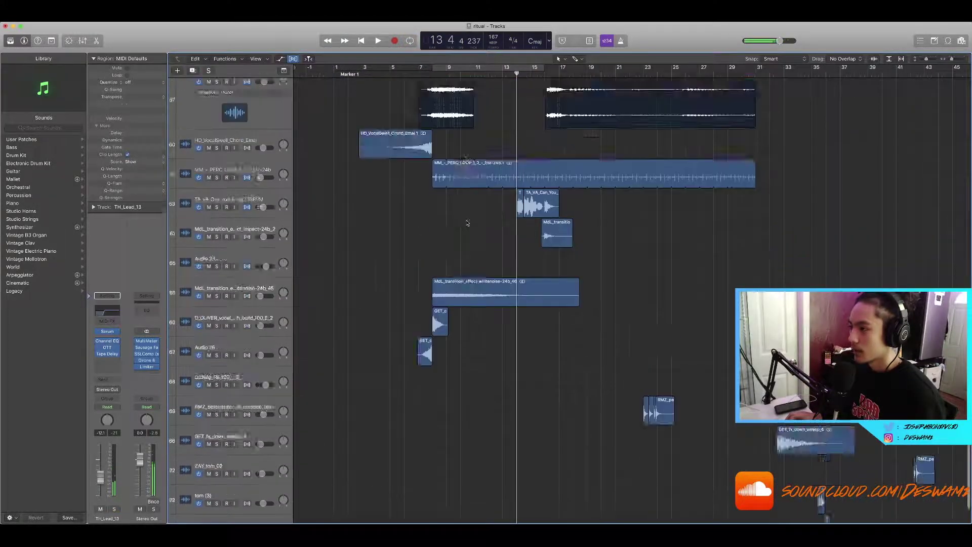
# Place the playhead at bar 8 and solo the KSHMR - Jammu acapella track for listening.
pyautogui.scroll(5, 467, 223)
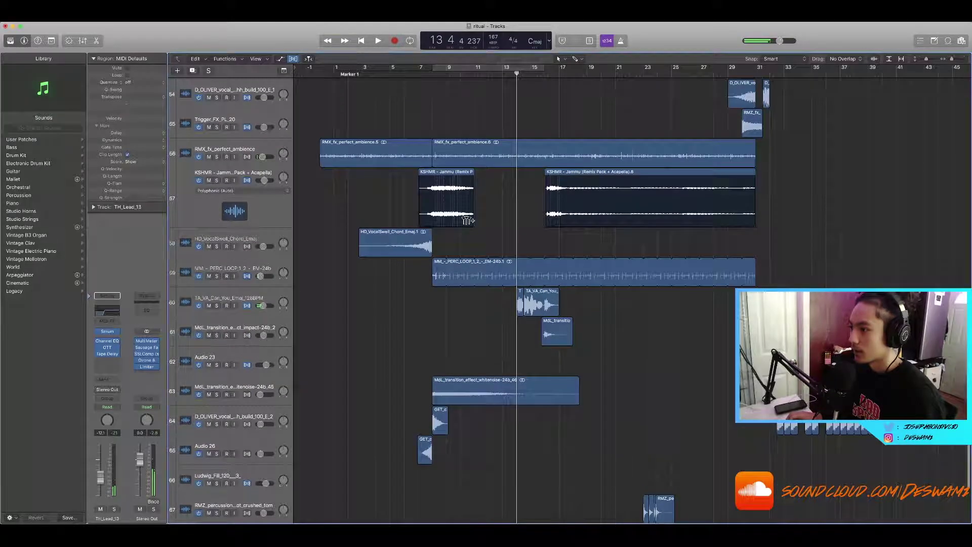
pyautogui.scroll(4, 455, 231)
pyautogui.hscroll(-1, 456, 192)
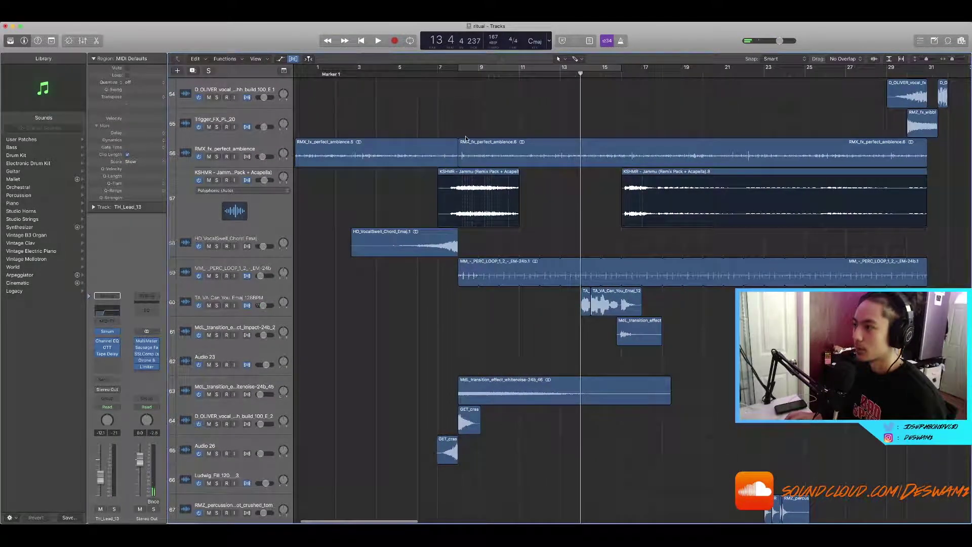
pyautogui.click(457, 74)
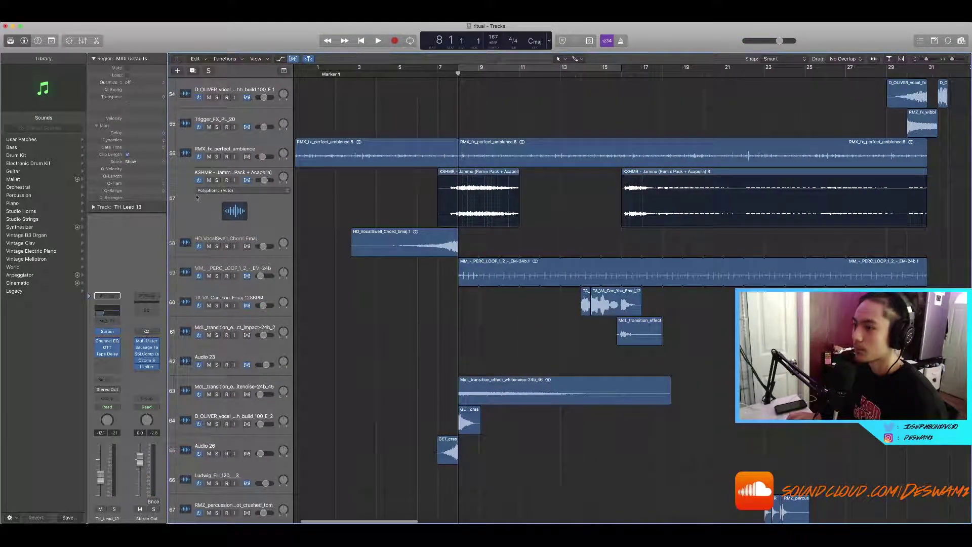
pyautogui.click(217, 181)
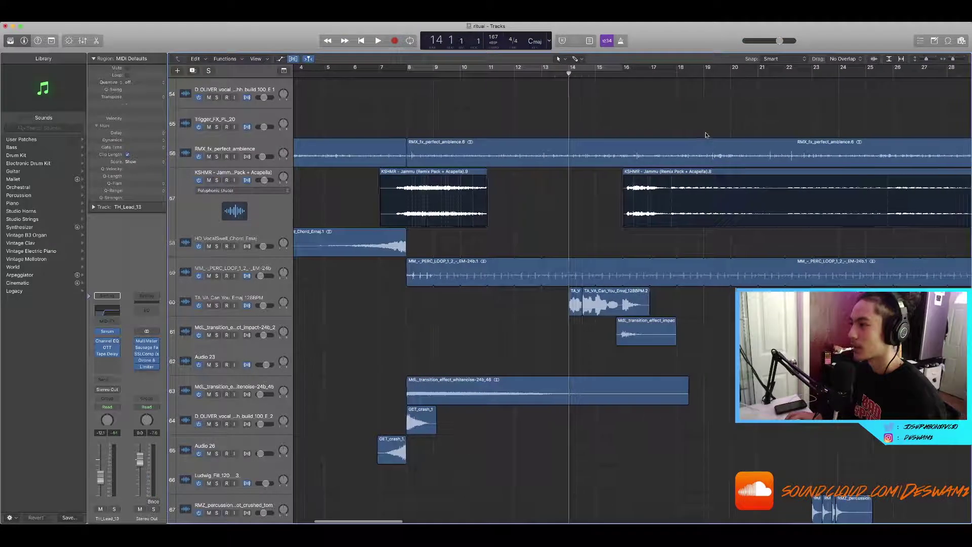
pyautogui.hscroll(-1, 705, 135)
pyautogui.scroll(5, 507, 60)
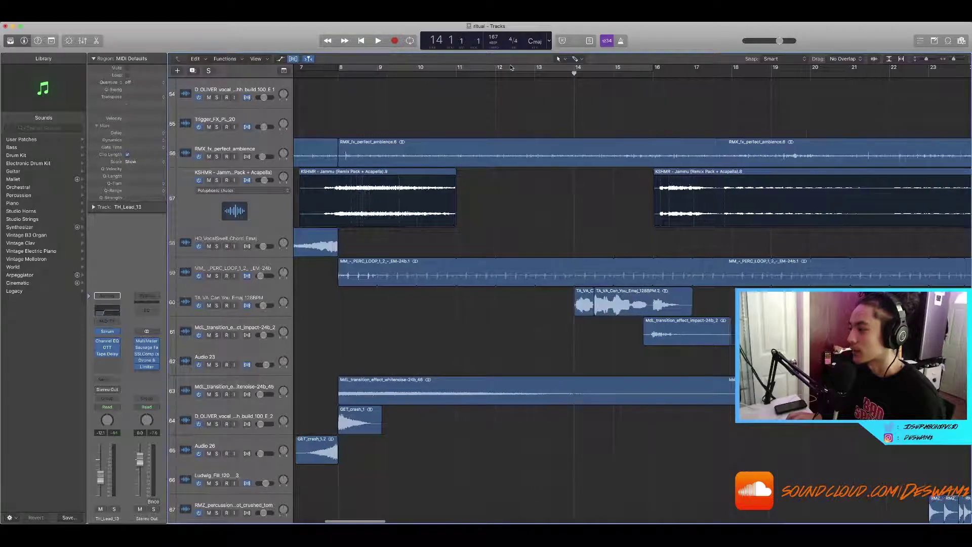
pyautogui.scroll(-4, 506, 89)
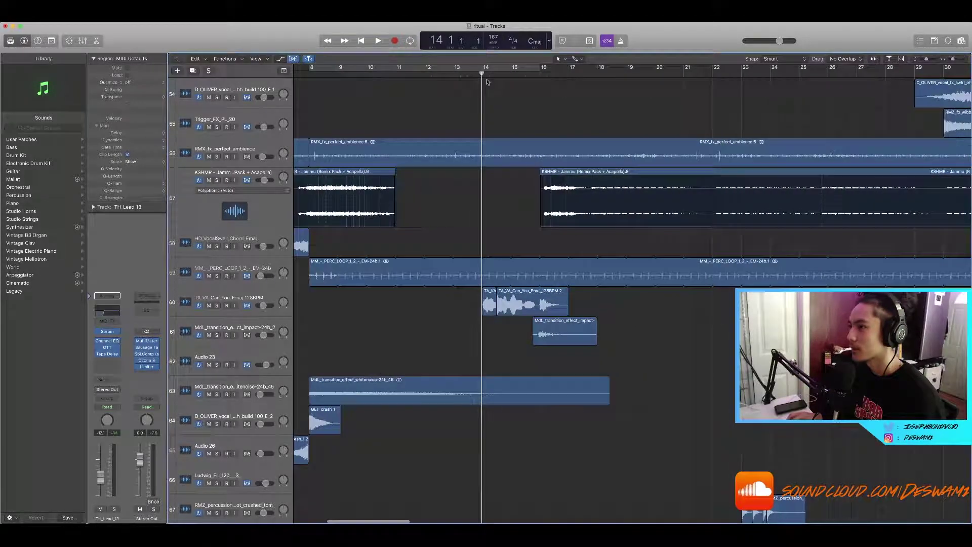
pyautogui.scroll(-2, 479, 74)
pyautogui.scroll(20, 480, 75)
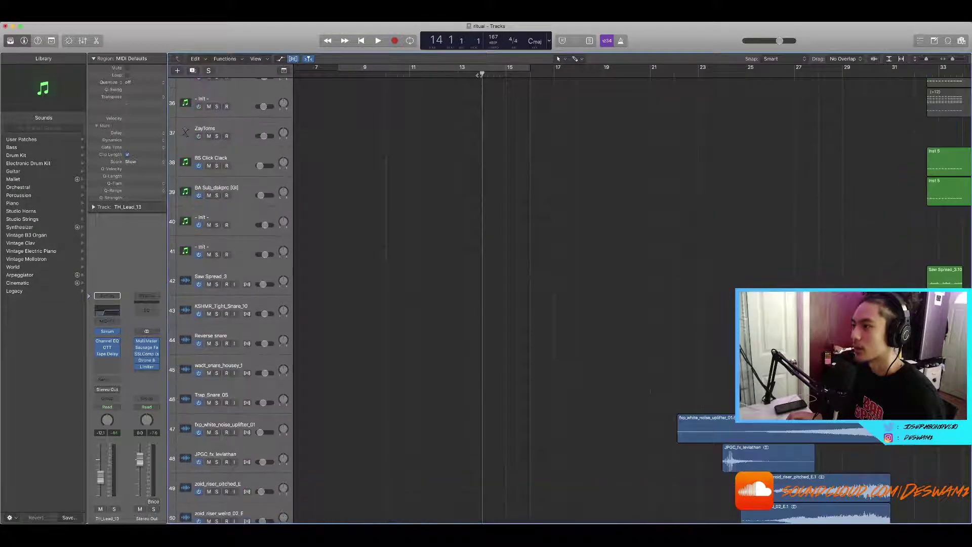
# Select the TA_VA_Can_You vocal region at bar 14 and play the full mix from there through the transition to about bar 18.
pyautogui.scroll(-20, 479, 75)
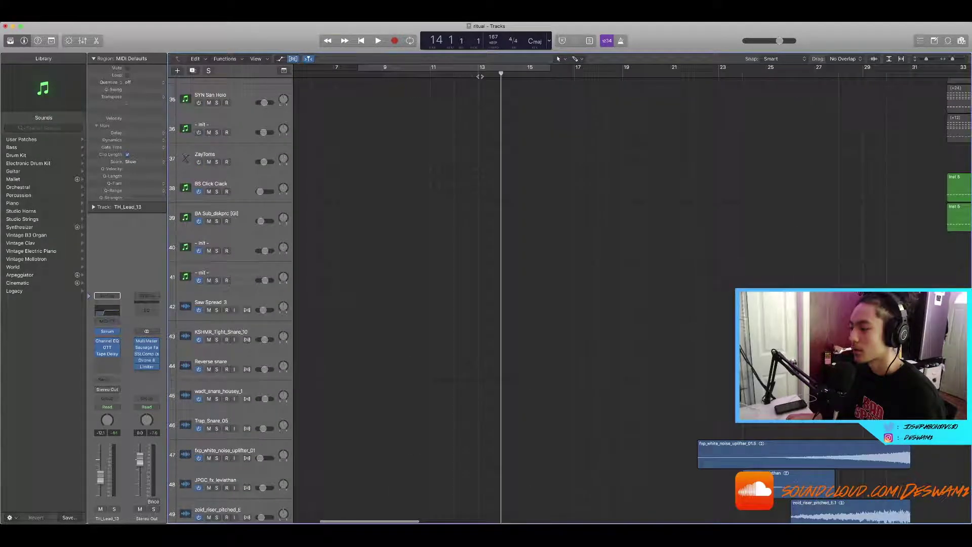
pyautogui.scroll(4, 495, 70)
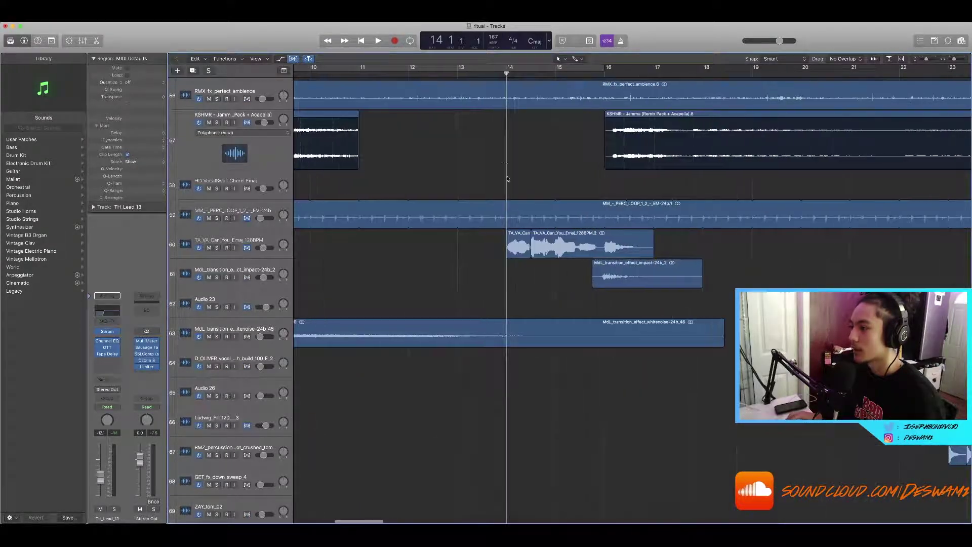
pyautogui.click(553, 250)
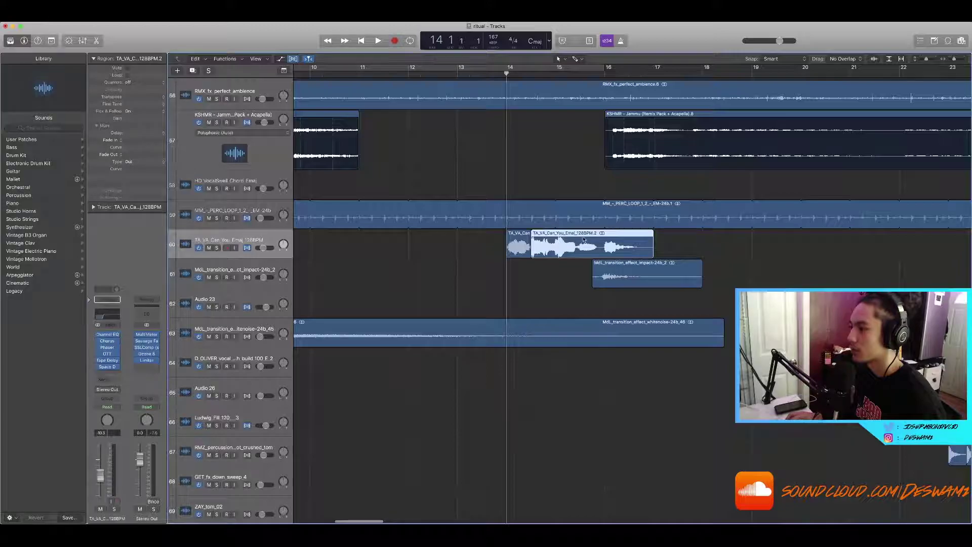
pyautogui.press('space')
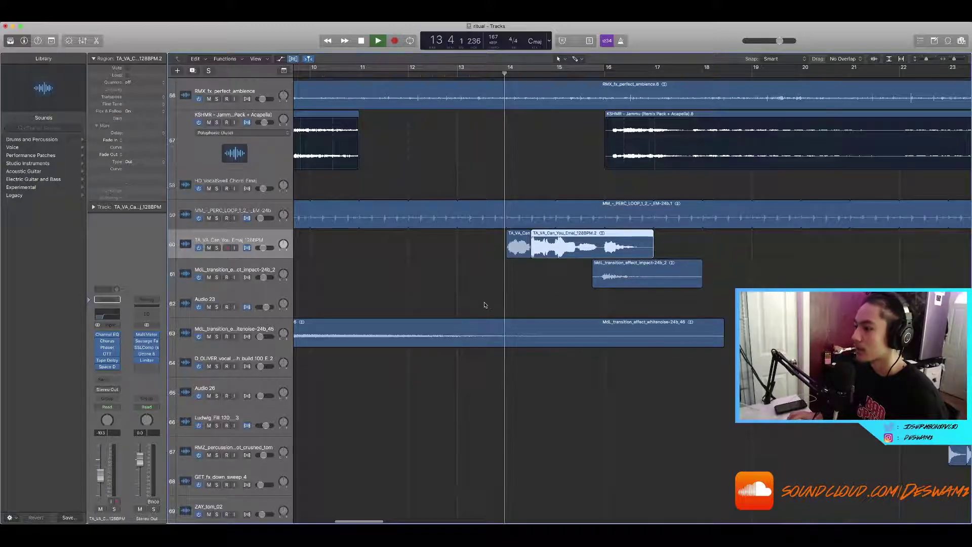
pyautogui.scroll(-3, 486, 302)
pyautogui.scroll(2, 487, 300)
pyautogui.scroll(-3, 486, 300)
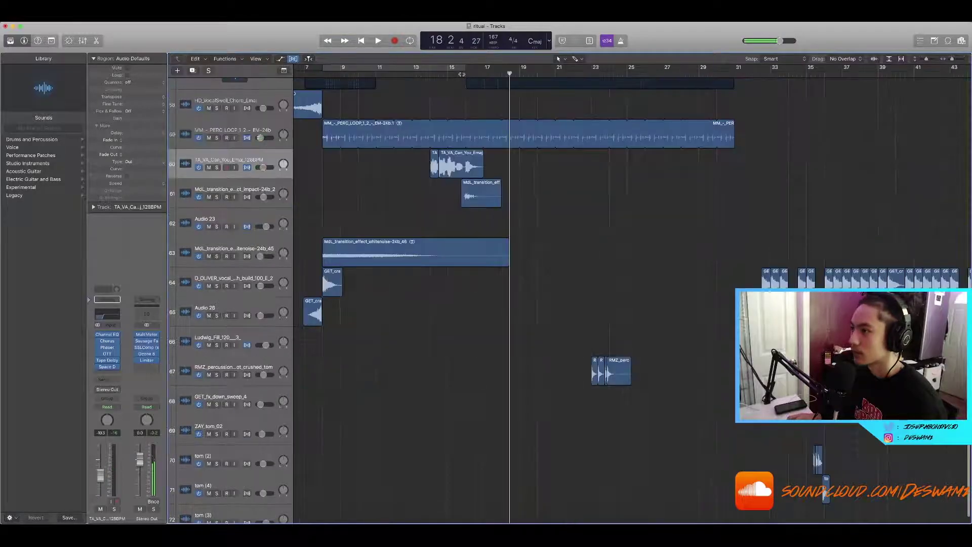
pyautogui.press('space')
# Solo the MdL_transition_effect_impact track, listen to its impact before bar 16, and clear the solo.
pyautogui.press('space')
pyautogui.click(217, 197)
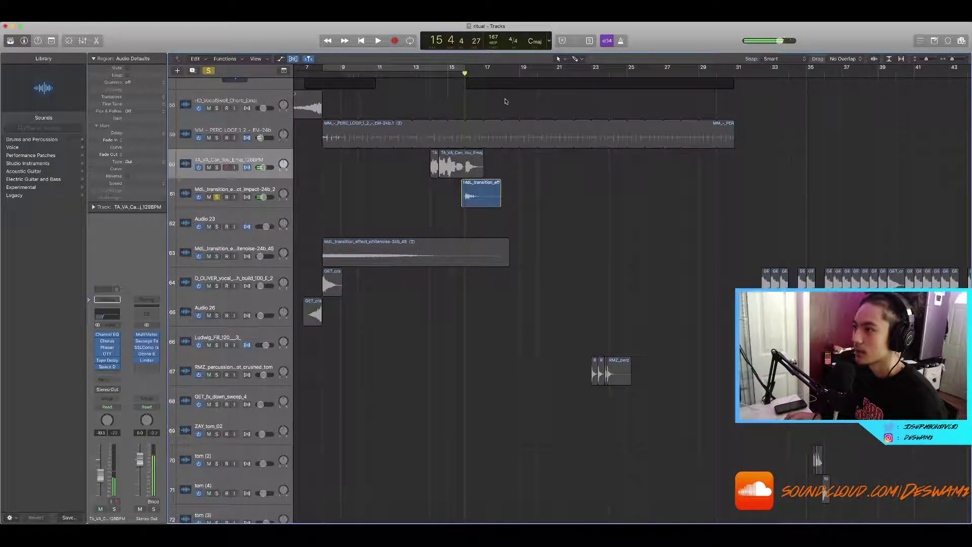
pyautogui.scroll(3, 465, 85)
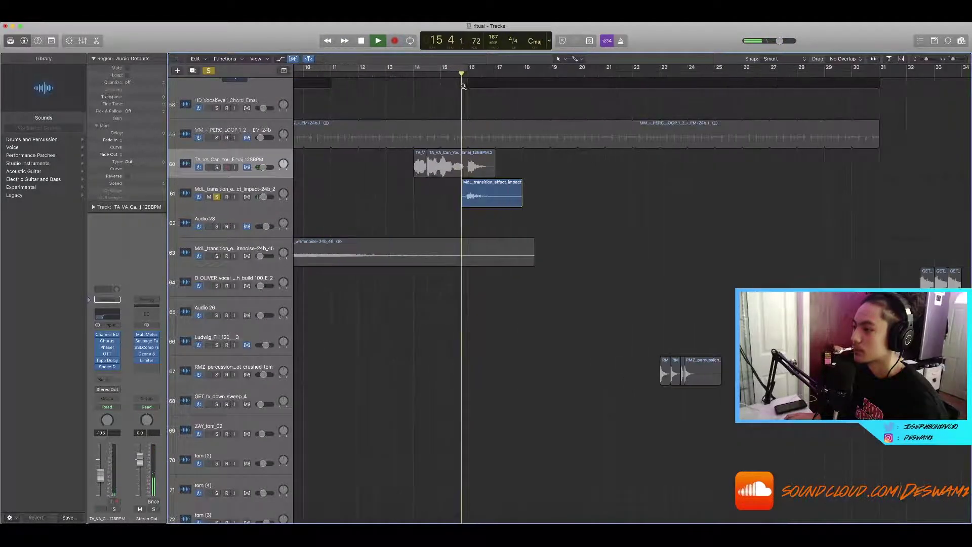
pyautogui.hscroll(1, 397, 113)
pyautogui.press('space')
pyautogui.click(208, 71)
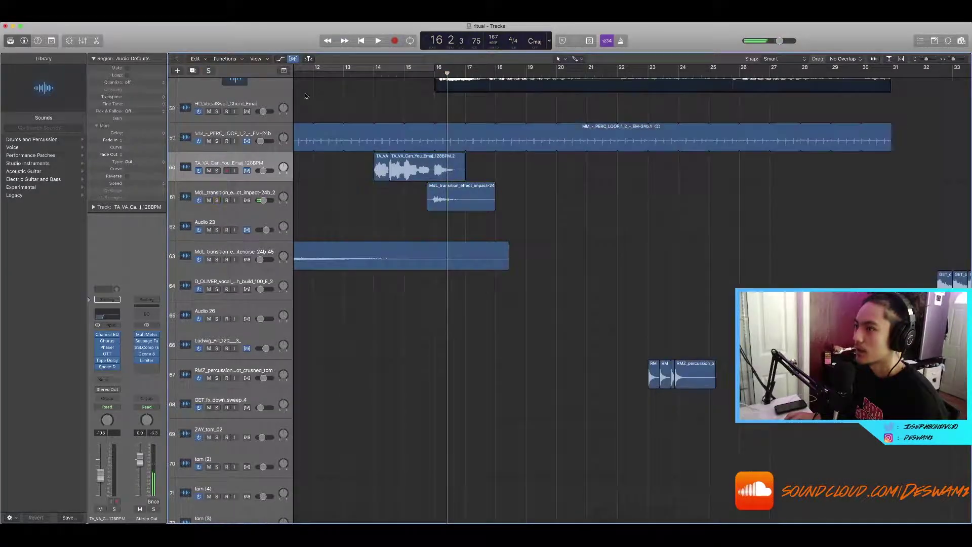
# Place the playhead at bar 16 and set the cycle range to bars 16 through 31.
pyautogui.scroll(20, 538, 120)
pyautogui.scroll(6, 525, 124)
pyautogui.scroll(-2, 471, 206)
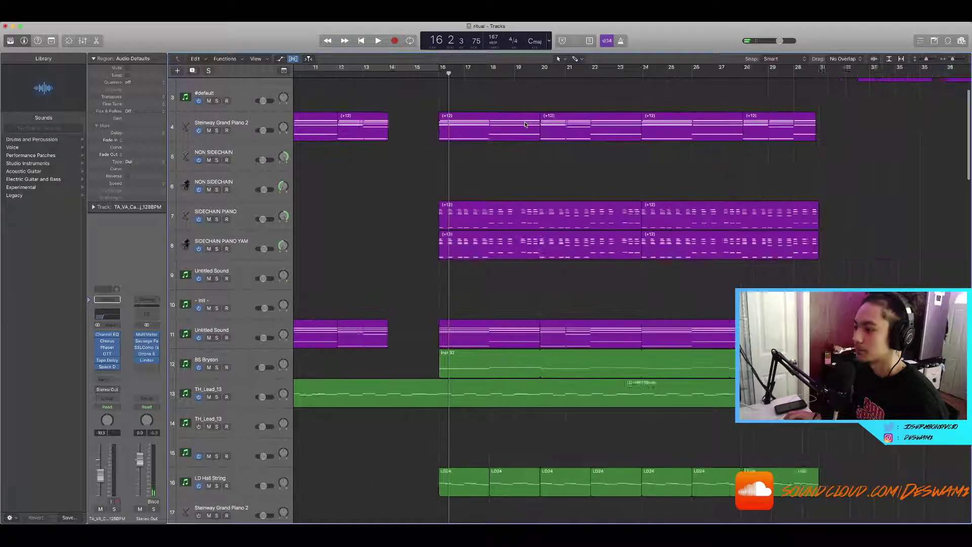
pyautogui.click(440, 74)
pyautogui.moveTo(440, 74); pyautogui.dragTo(803, 100)
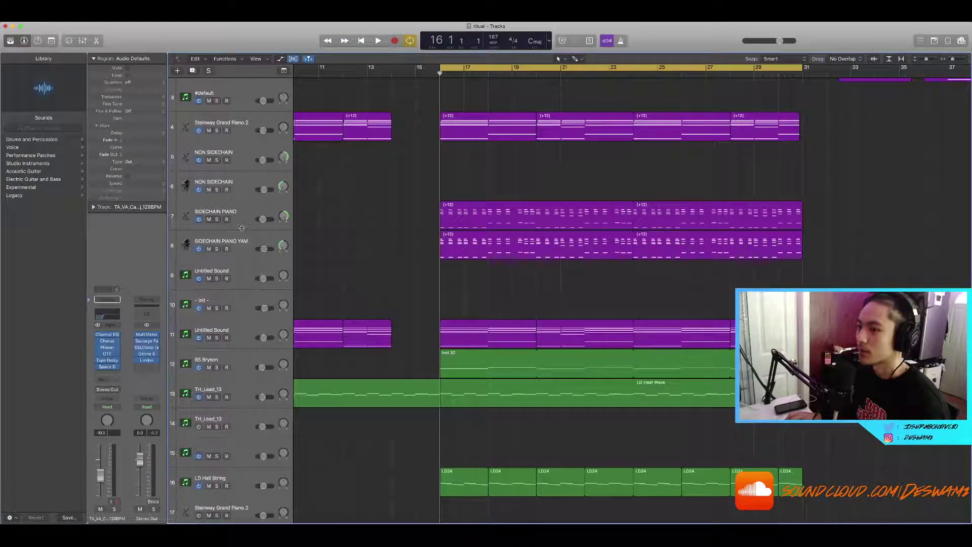
# Solo the SIDECHAIN PIANO and SIDECHAIN PIANO YAM tracks and play them together from bar 16.
pyautogui.moveTo(216, 219); pyautogui.dragTo(217, 248)
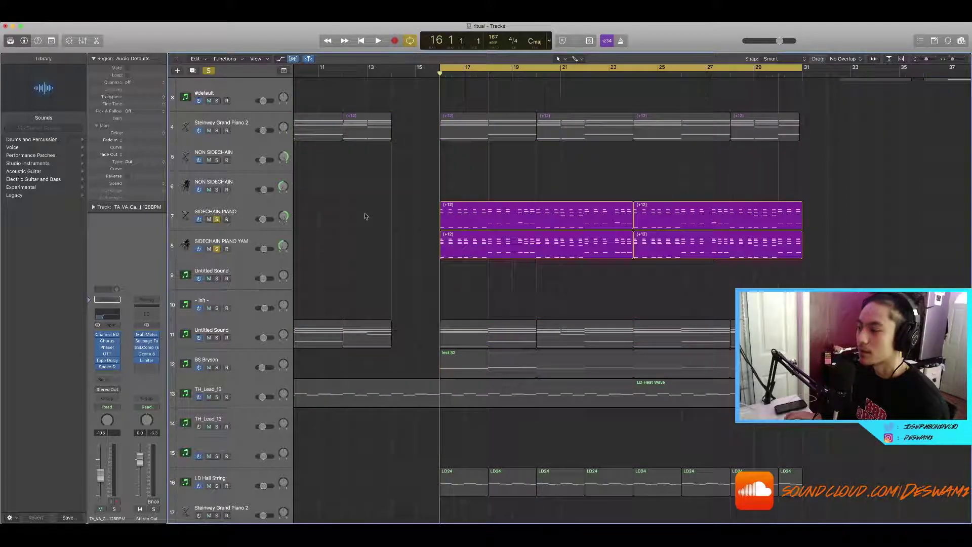
pyautogui.press('space')
pyautogui.scroll(2, 394, 192)
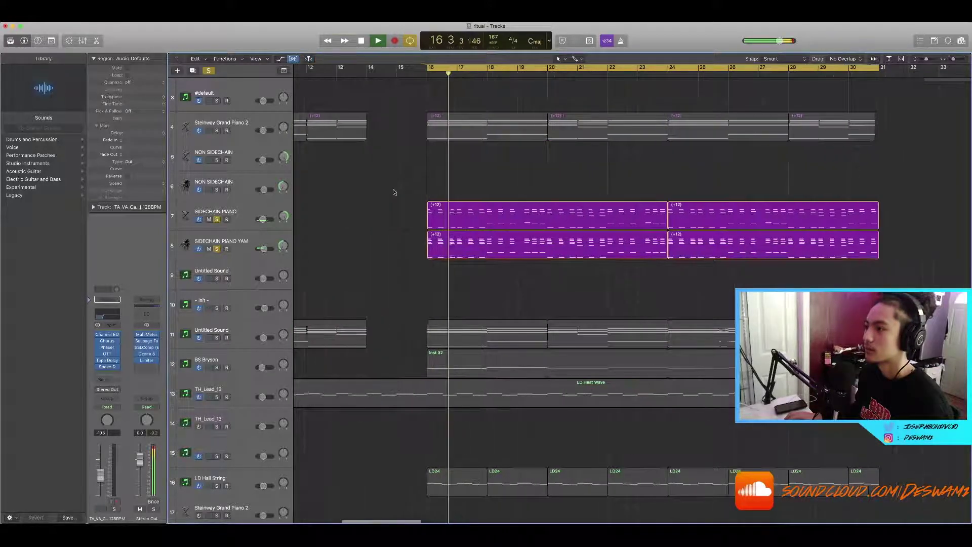
pyautogui.hscroll(1, 388, 194)
pyautogui.press('space')
# Examine the sidechain piano chords in the Piano Roll during playback and close the editor.
pyautogui.scroll(2, 387, 195)
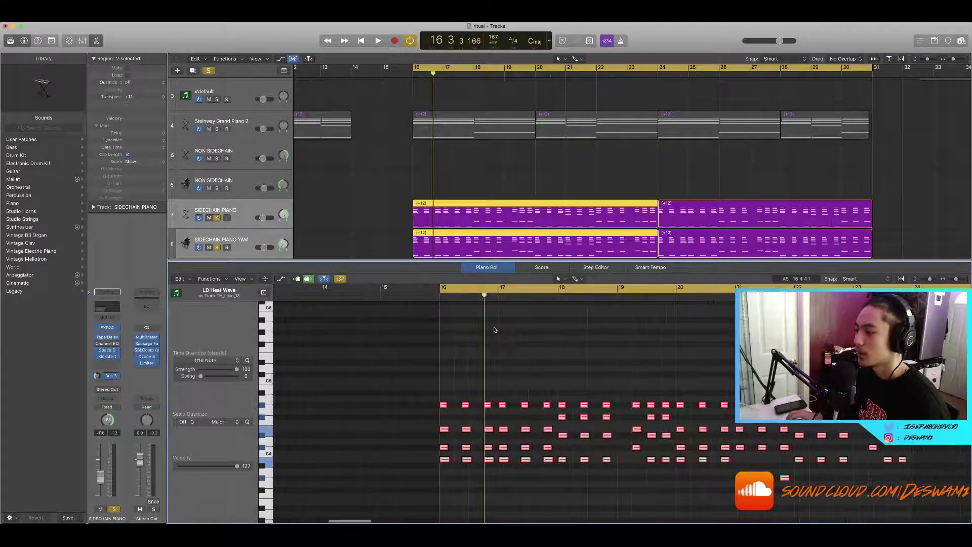
pyautogui.scroll(-3, 494, 342)
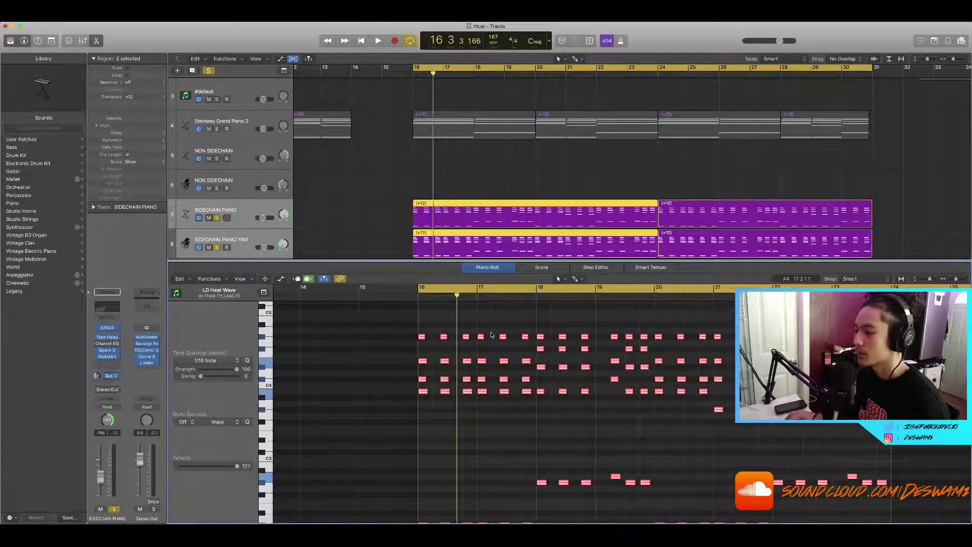
pyautogui.hscroll(-2, 492, 352)
pyautogui.press('space')
pyautogui.scroll(1, 491, 348)
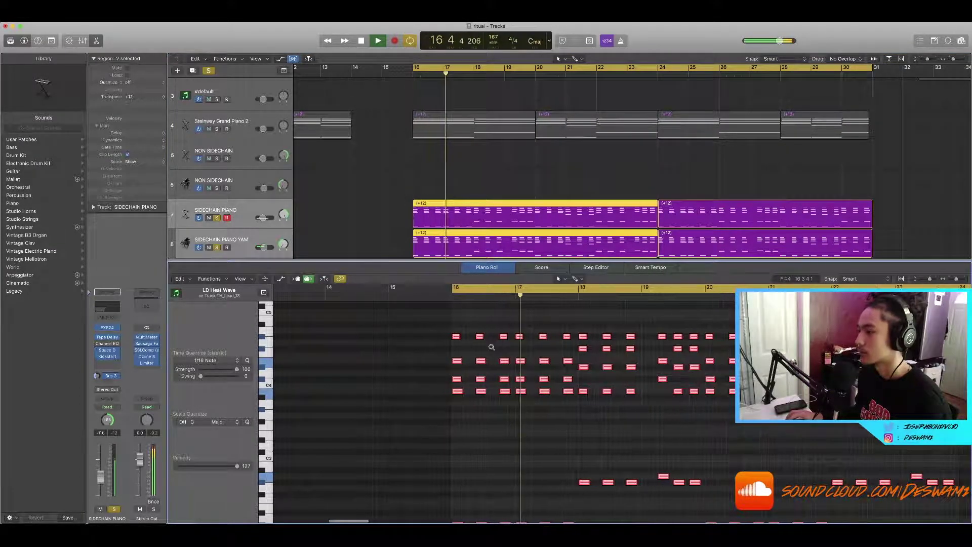
pyautogui.scroll(-2, 491, 347)
pyautogui.scroll(3, 491, 347)
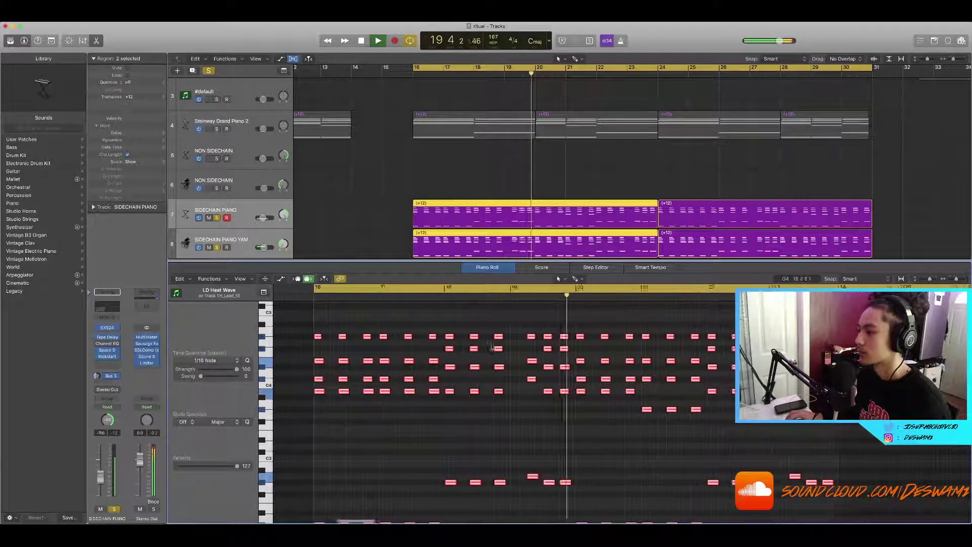
pyautogui.scroll(-3, 491, 348)
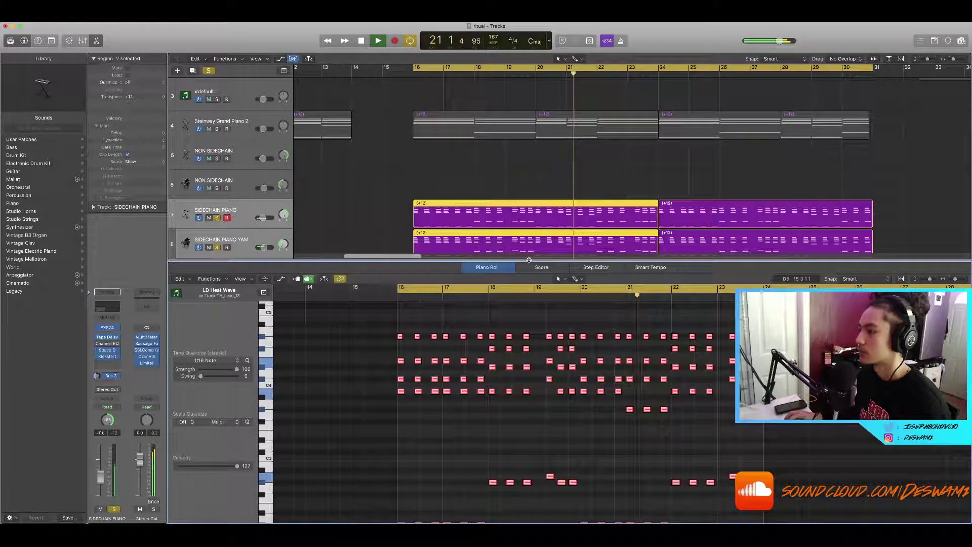
pyautogui.press('p')
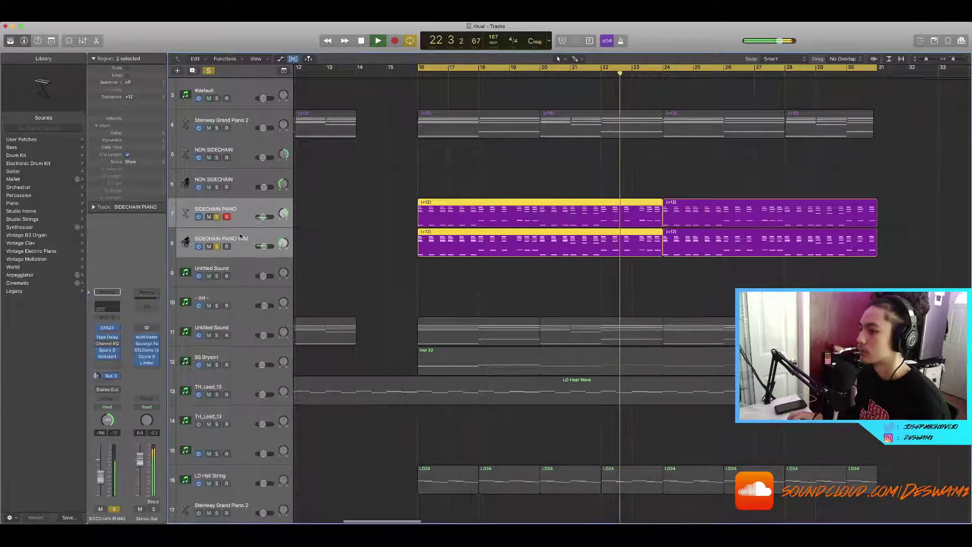
# Open the Kickstart plug-in on the SIDECHAIN PIANO track to examine its ducking curve, close it, and select that track alone.
pyautogui.click(107, 356)
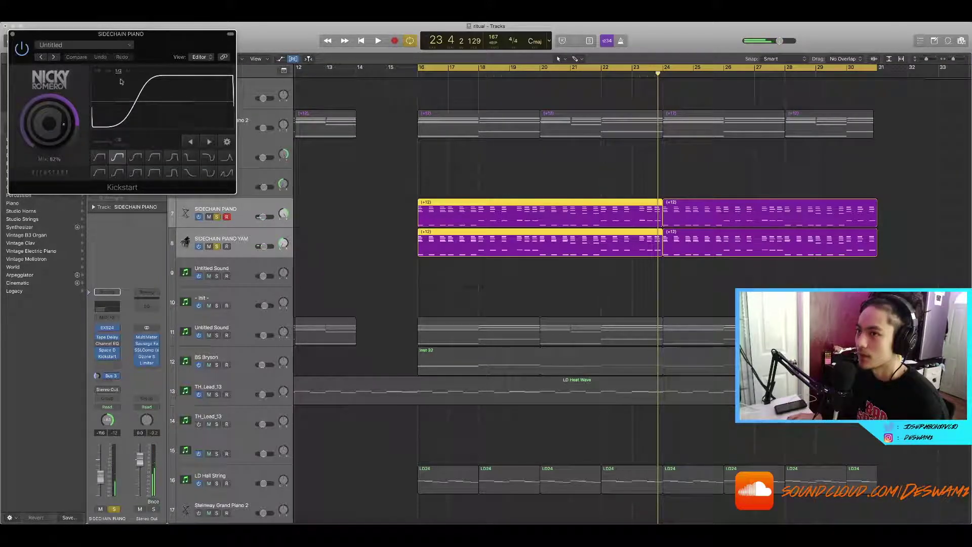
pyautogui.click(13, 35)
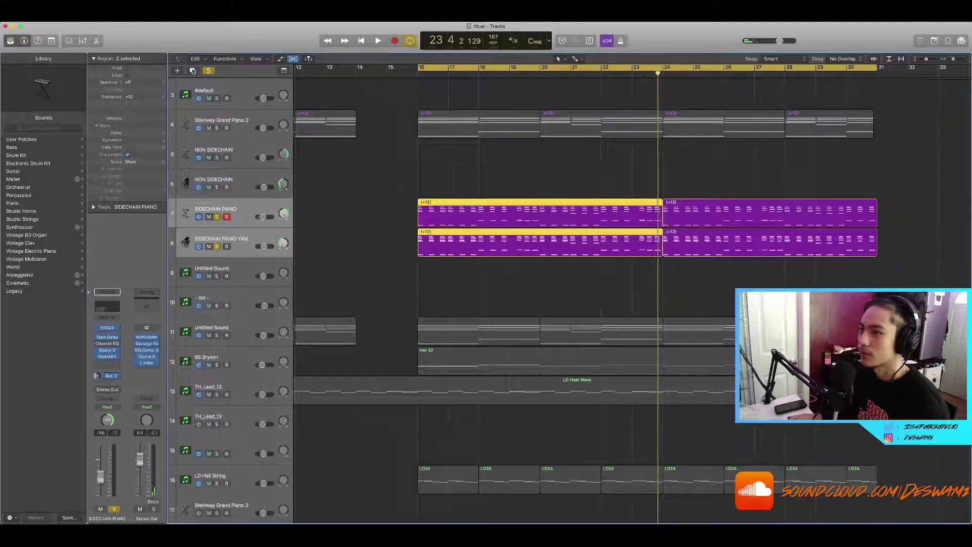
pyautogui.click(237, 232)
pyautogui.click(243, 208)
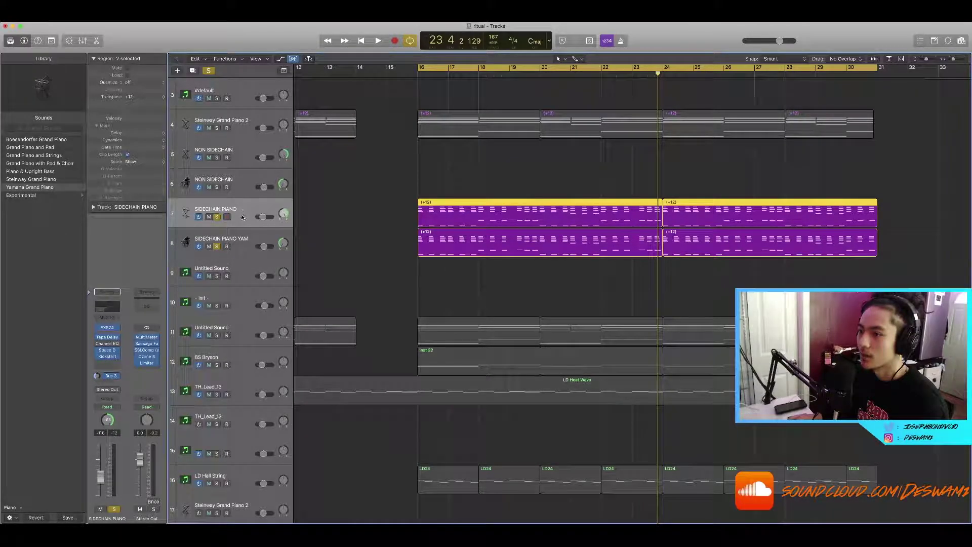
# Deselect the piano regions and clear the solo from both sidechain piano tracks.
pyautogui.press('super+Left')
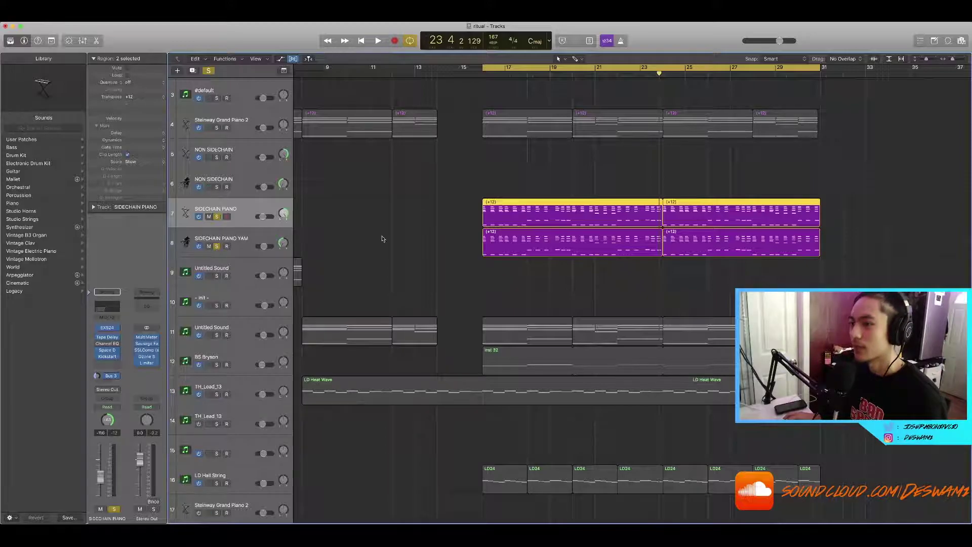
pyautogui.press('super+Right')
pyautogui.press('super+Left')
pyautogui.click(468, 259)
pyautogui.press('super+Right')
pyautogui.press('super+Left')
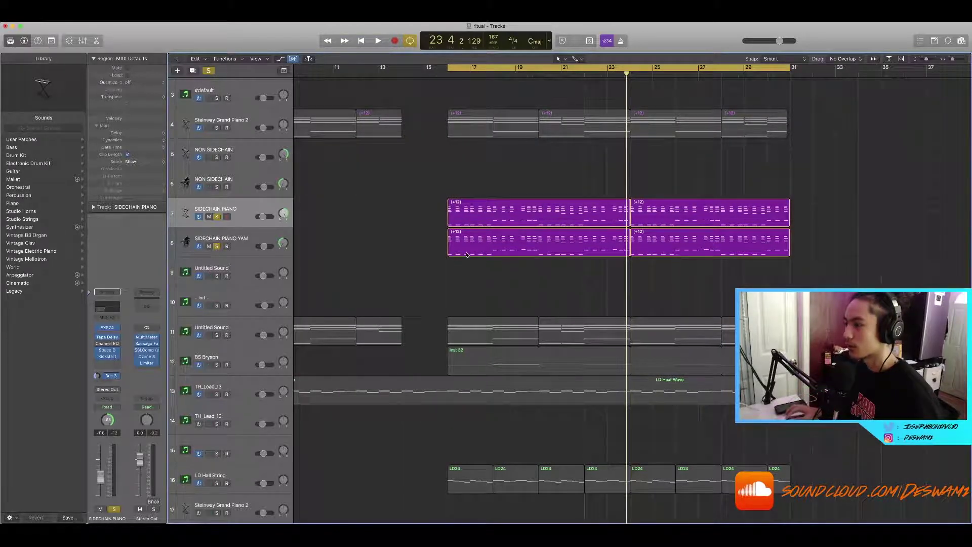
pyautogui.keyDown('ctrl'); pyautogui.keyDown('alt'); pyautogui.click(501, 289); pyautogui.keyUp('alt'); pyautogui.keyUp('ctrl')
pyautogui.keyDown('ctrl'); pyautogui.keyDown('alt'); pyautogui.click(500, 291); pyautogui.keyUp('alt'); pyautogui.keyUp('ctrl')
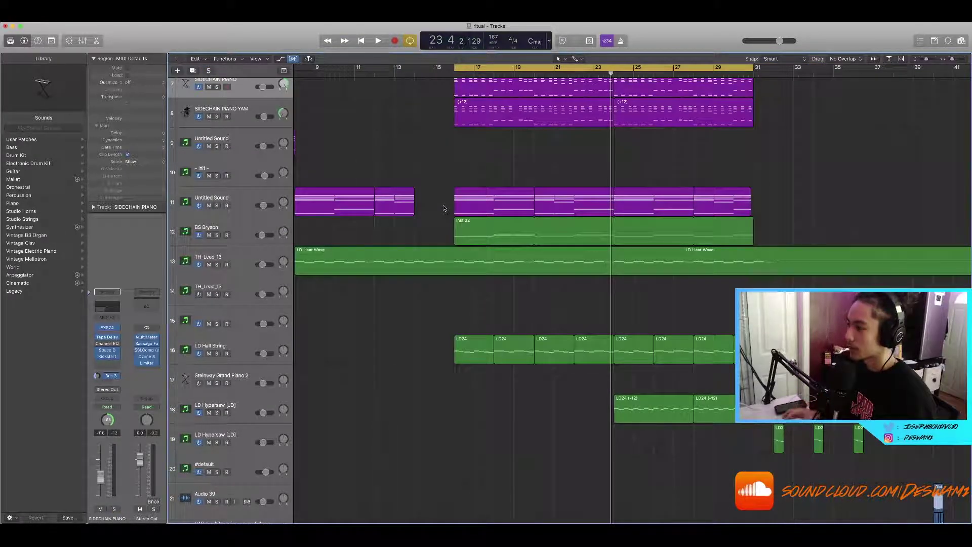
pyautogui.keyDown('ctrl'); pyautogui.keyDown('alt'); pyautogui.click(444, 208); pyautogui.keyUp('alt'); pyautogui.keyUp('ctrl')
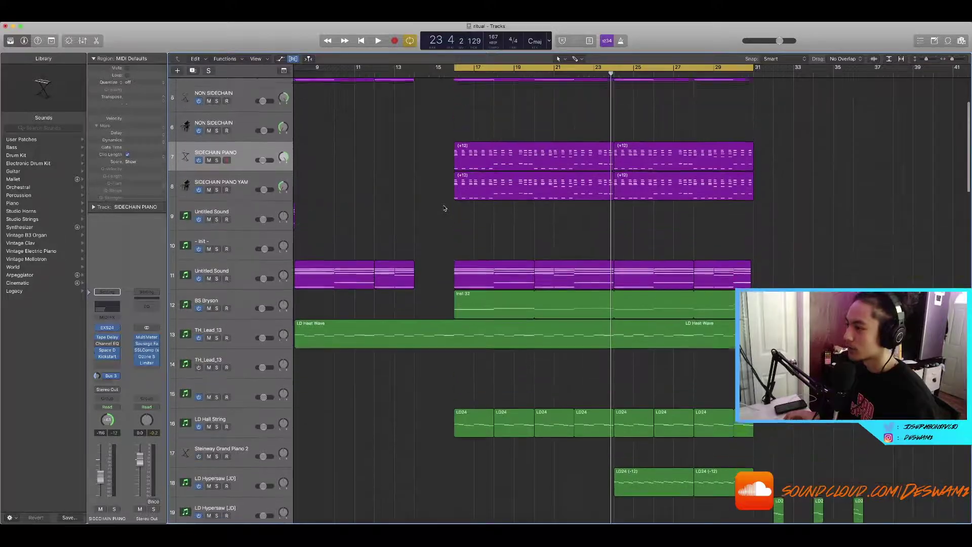
# Solo the BS Bryson bass track, play its Inst 32 region from bar 16, and turn its solo off.
pyautogui.scroll(5, 444, 206)
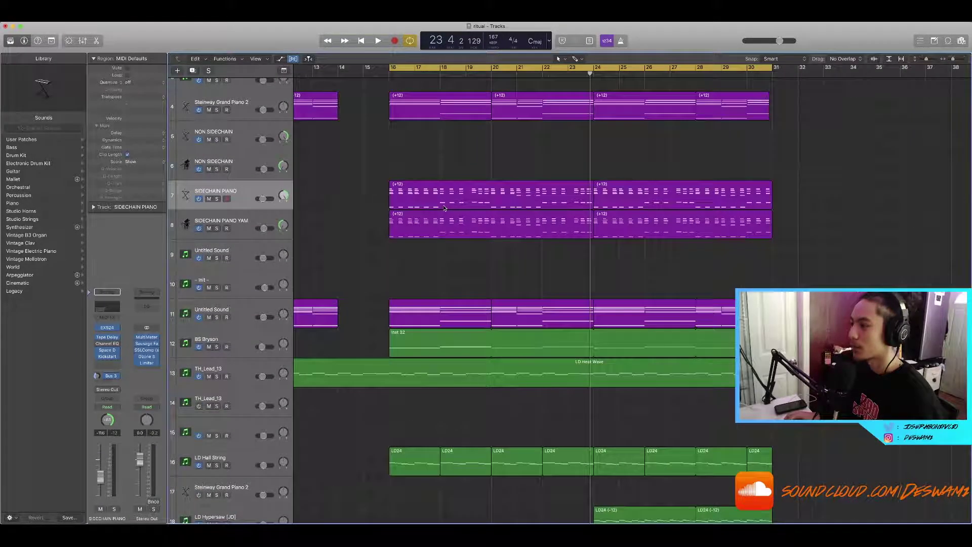
pyautogui.scroll(2, 419, 280)
pyautogui.scroll(-3, 418, 280)
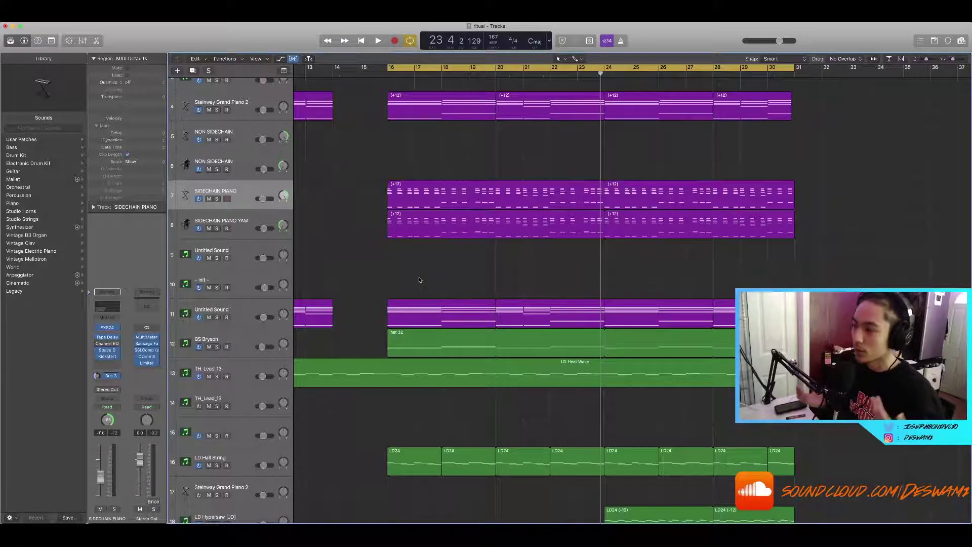
pyautogui.scroll(-3, 418, 279)
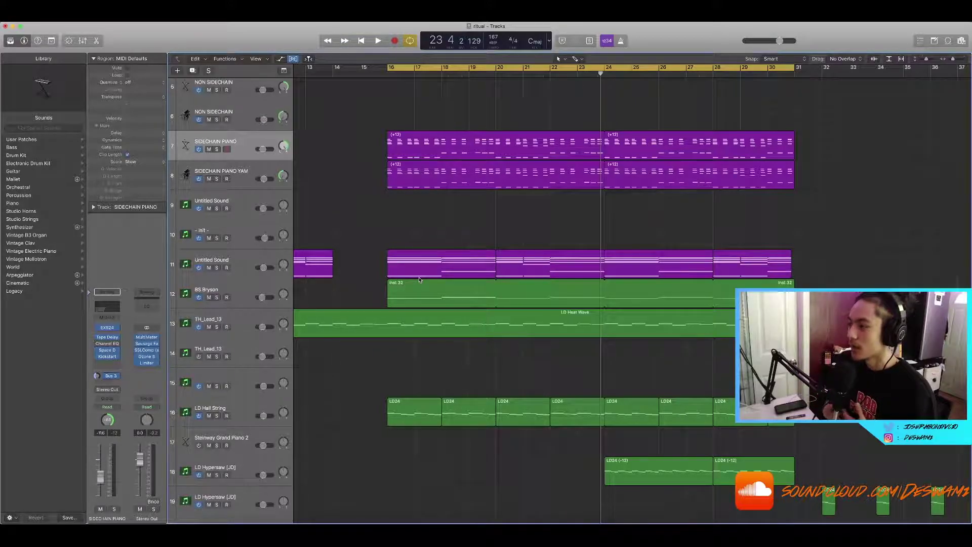
pyautogui.scroll(-4, 419, 280)
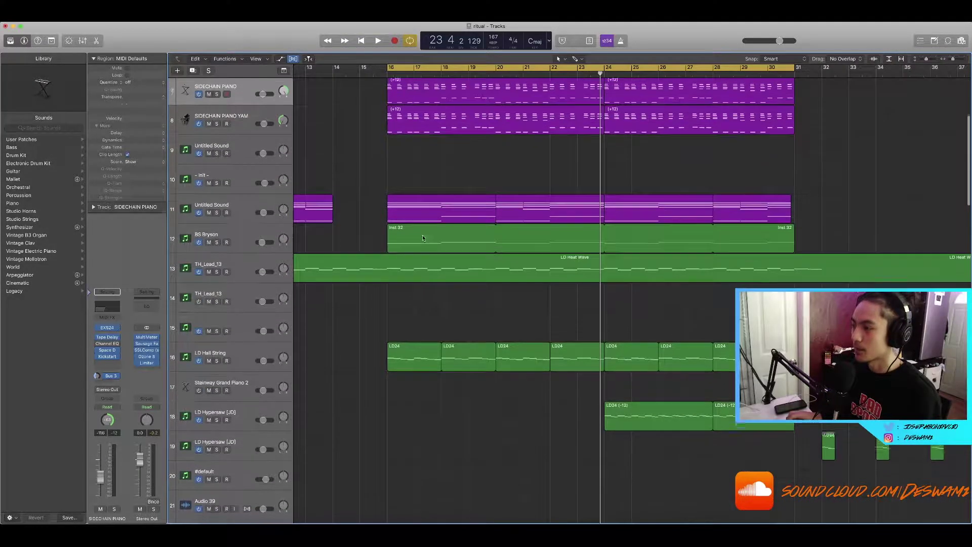
pyautogui.scroll(5, 207, 229)
pyautogui.click(227, 308)
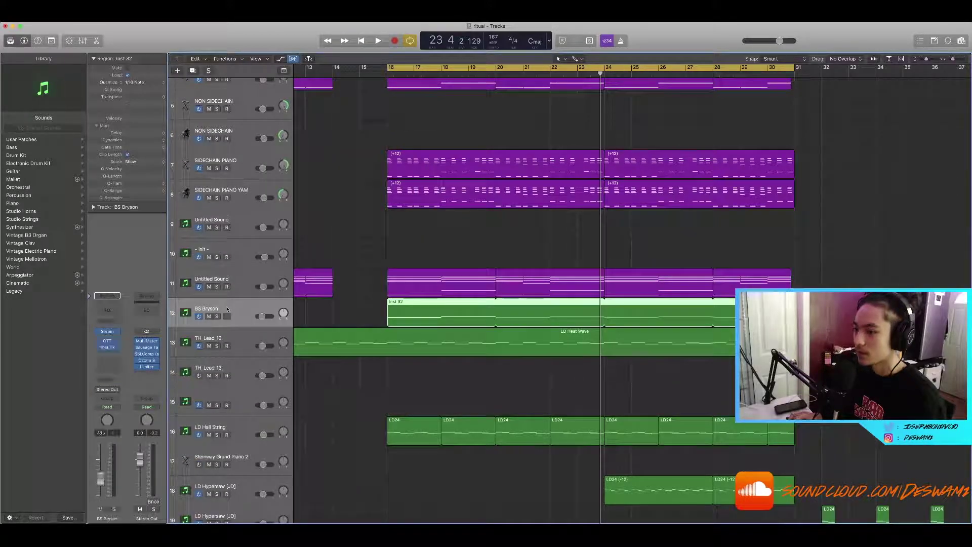
pyautogui.click(216, 317)
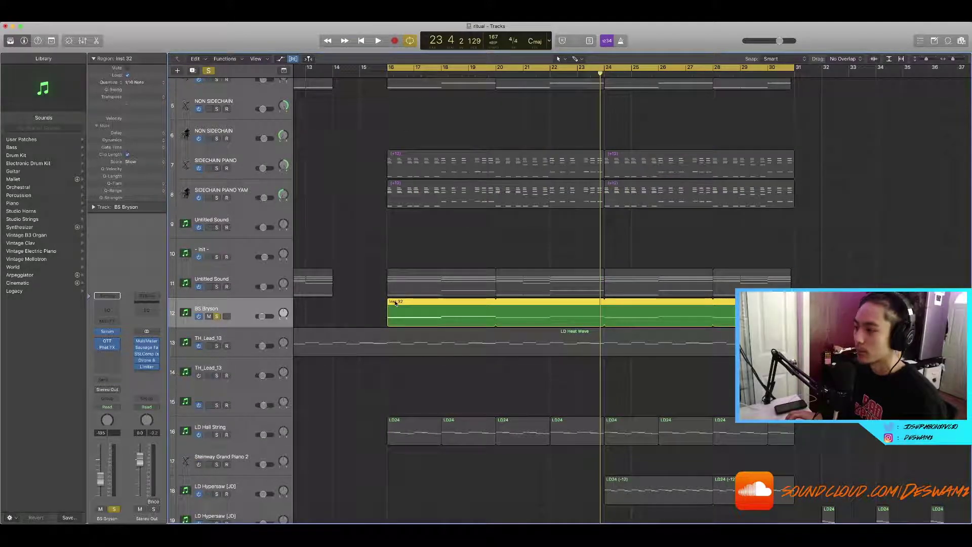
pyautogui.hotkey('shift', 'space')
pyautogui.keyDown('ctrl'); pyautogui.keyDown('alt'); pyautogui.click(383, 301); pyautogui.keyUp('alt'); pyautogui.keyUp('ctrl')
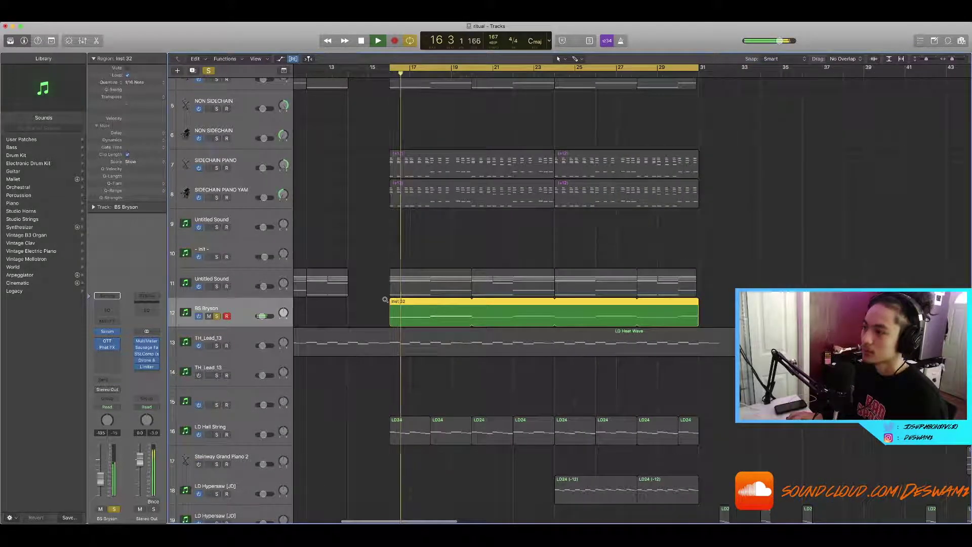
pyautogui.hscroll(-1, 384, 300)
pyautogui.scroll(-3, 383, 300)
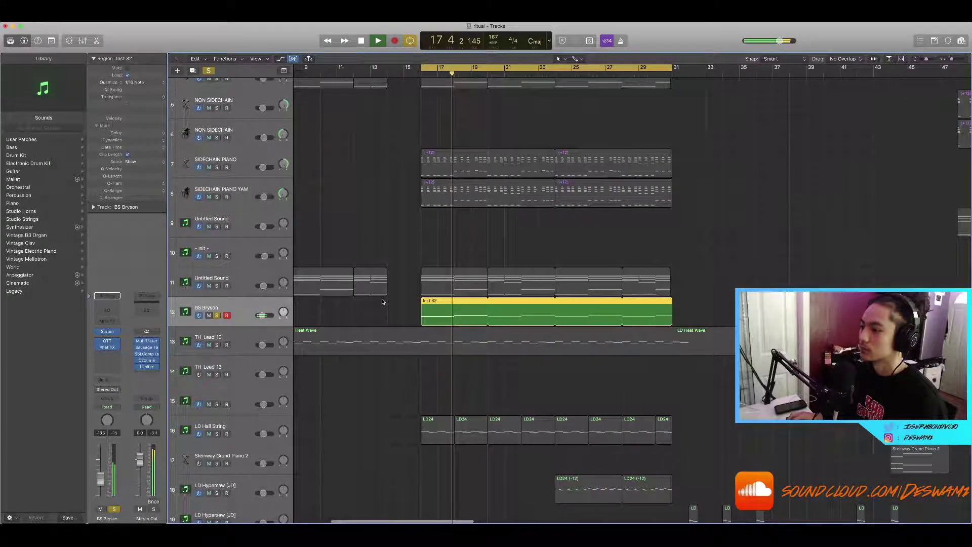
pyautogui.press('space')
pyautogui.click(216, 316)
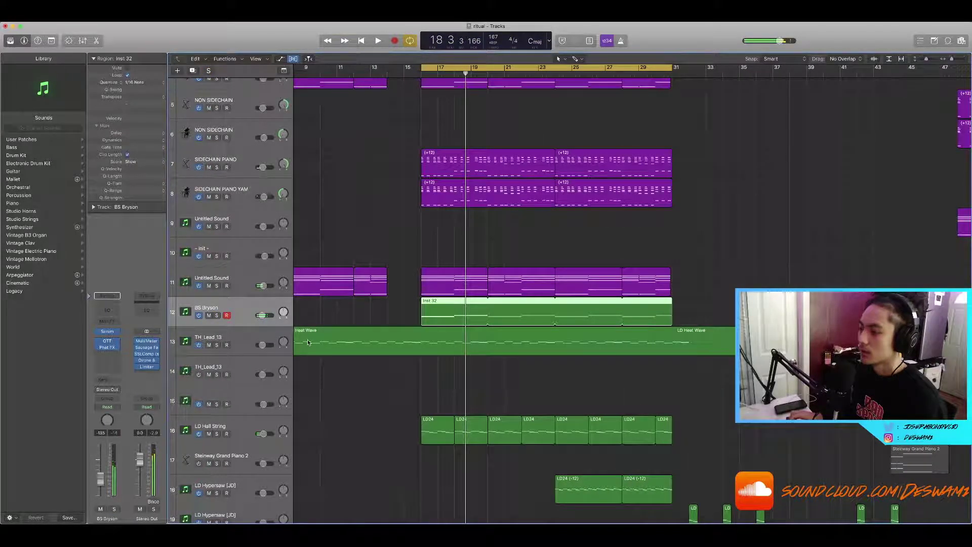
# Open the first LD24 regions on the LD Hall String track in the Piano Roll, examine the lead melody, and close the editor.
pyautogui.scroll(-5, 308, 342)
pyautogui.click(424, 321)
pyautogui.scroll(-4, 416, 338)
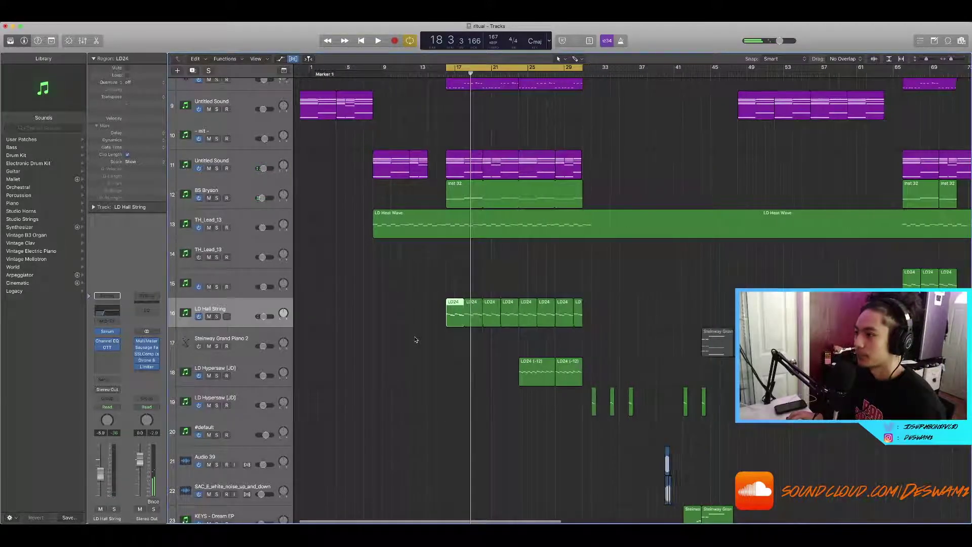
pyautogui.scroll(4, 416, 338)
pyautogui.press('super+Left')
pyautogui.press('super+Left')
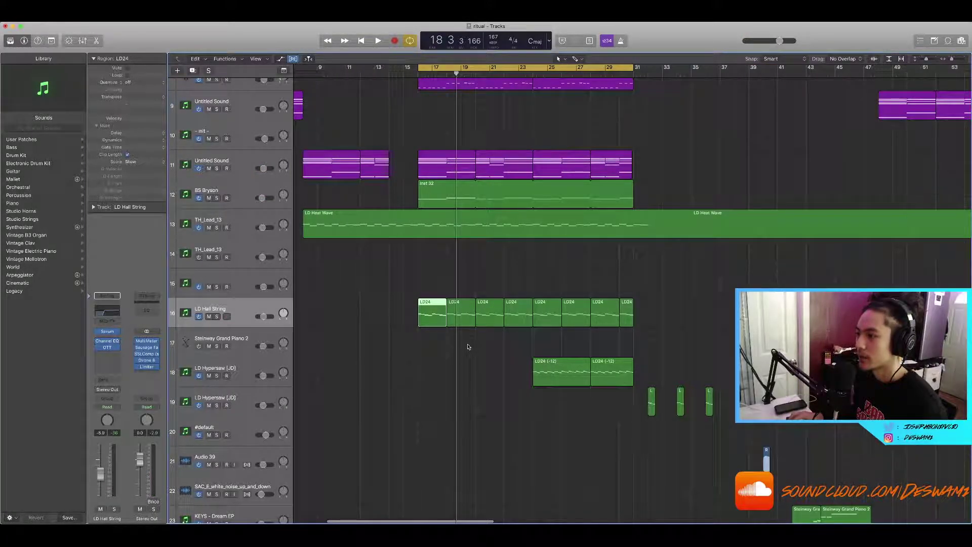
pyautogui.doubleClick(437, 316)
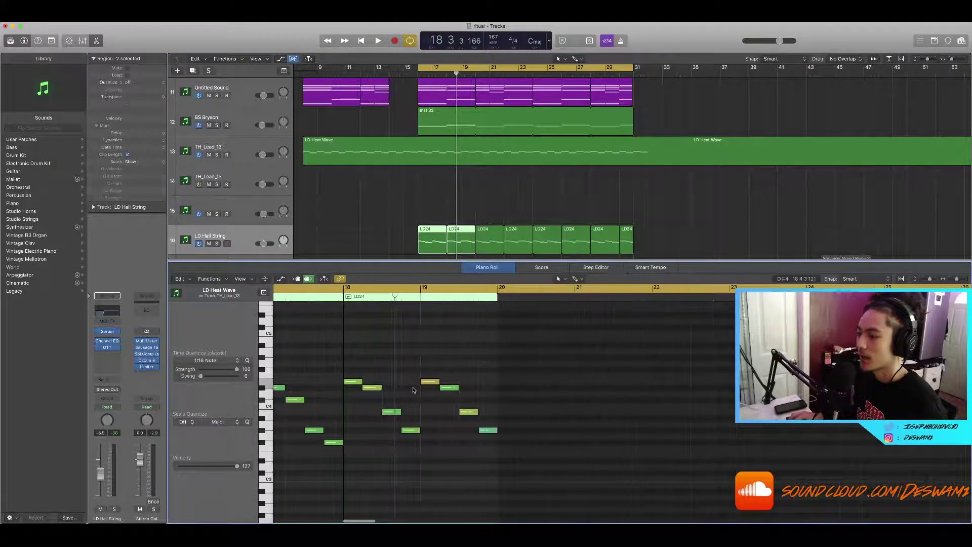
pyautogui.hscroll(-10, 416, 379)
pyautogui.press('super+Left')
pyautogui.press('super+Left')
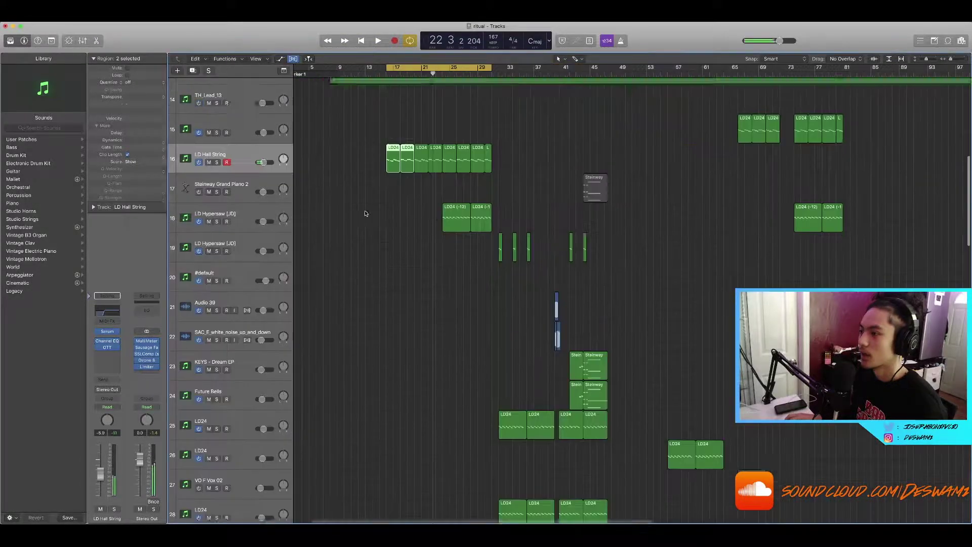
# Set the cycle range to bars 24–31, spanning the LD24 (-12) regions on the LD Hypersaw [JD] track.
pyautogui.scroll(-1, 365, 213)
pyautogui.moveTo(441, 74); pyautogui.dragTo(439, 75)
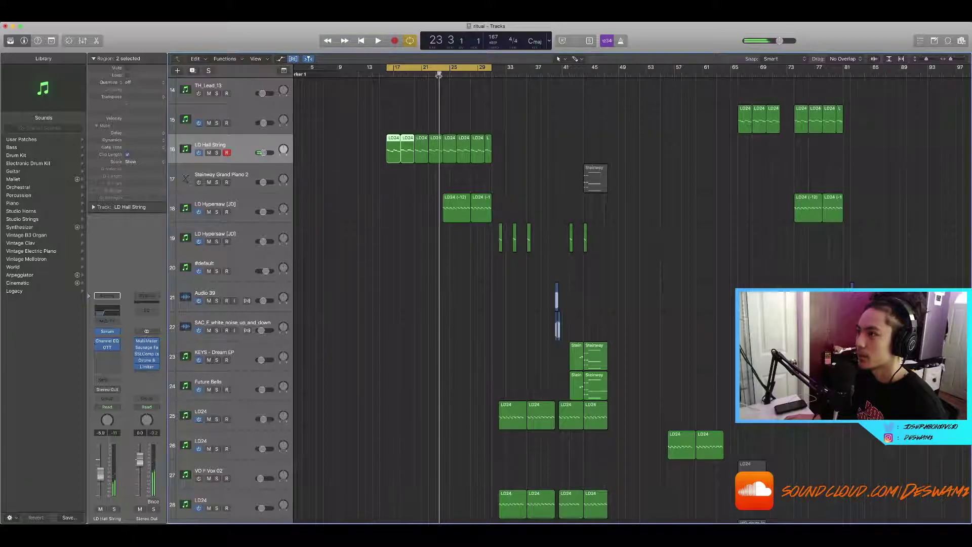
pyautogui.hscroll(2, 435, 79)
pyautogui.press('super+Right')
pyautogui.press('super+Right')
pyautogui.press('super+Right')
pyautogui.press('super+Right')
pyautogui.press('super+Right')
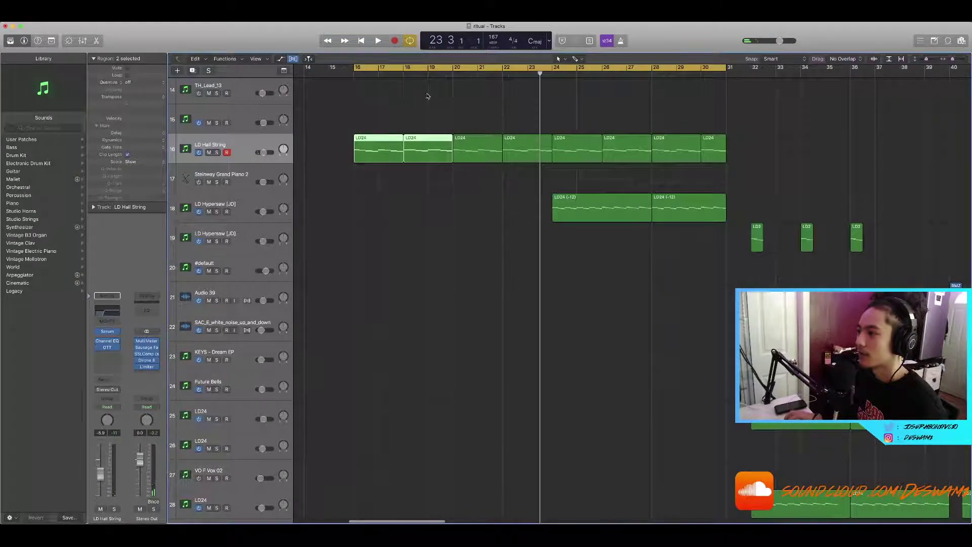
pyautogui.hscroll(5, 405, 114)
pyautogui.hscroll(2, 393, 124)
pyautogui.moveTo(402, 67); pyautogui.dragTo(574, 93)
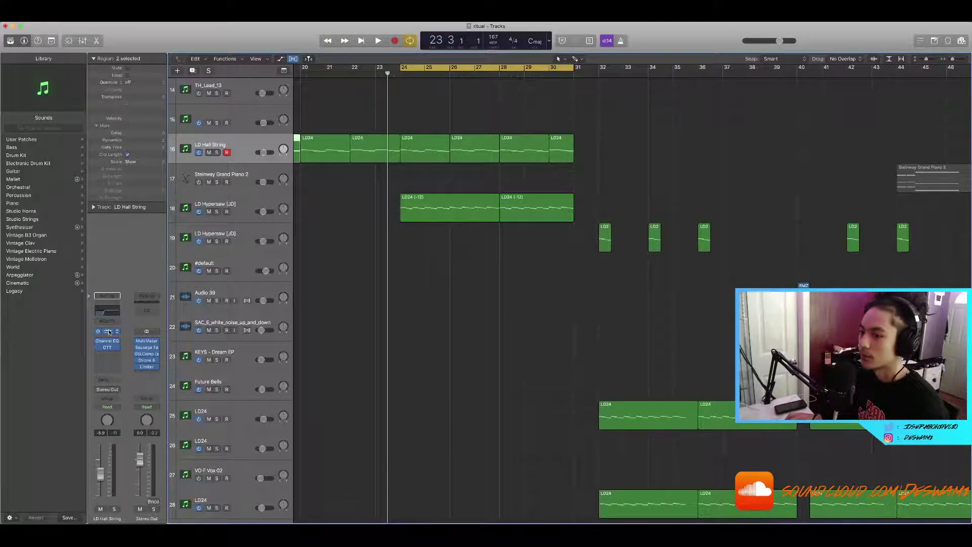
# Solo the LD Hall String track, play it from bar 24 with its Serum instrument open, and close the plug-in window.
pyautogui.press('s')
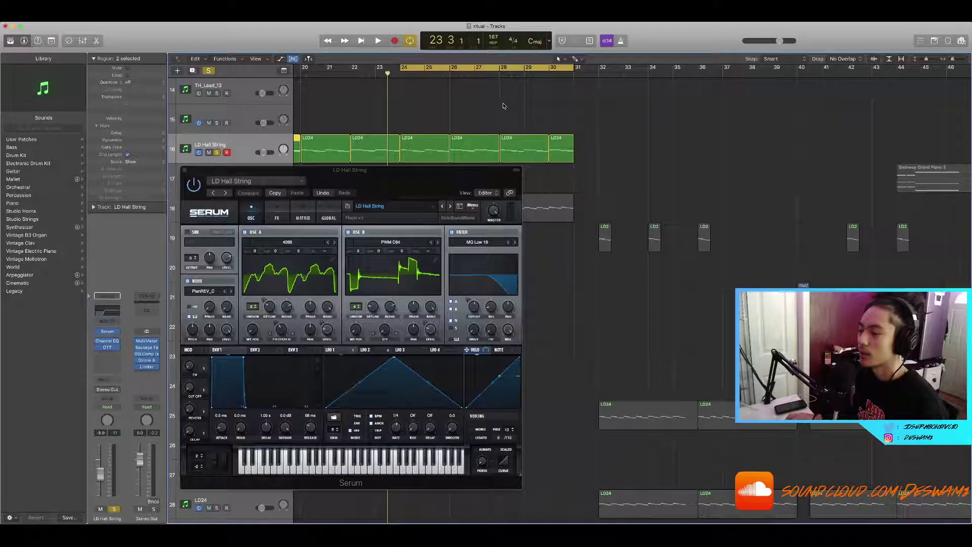
pyautogui.scroll(5, 496, 114)
pyautogui.hscroll(1, 495, 117)
pyautogui.moveTo(388, 177); pyautogui.dragTo(549, 203)
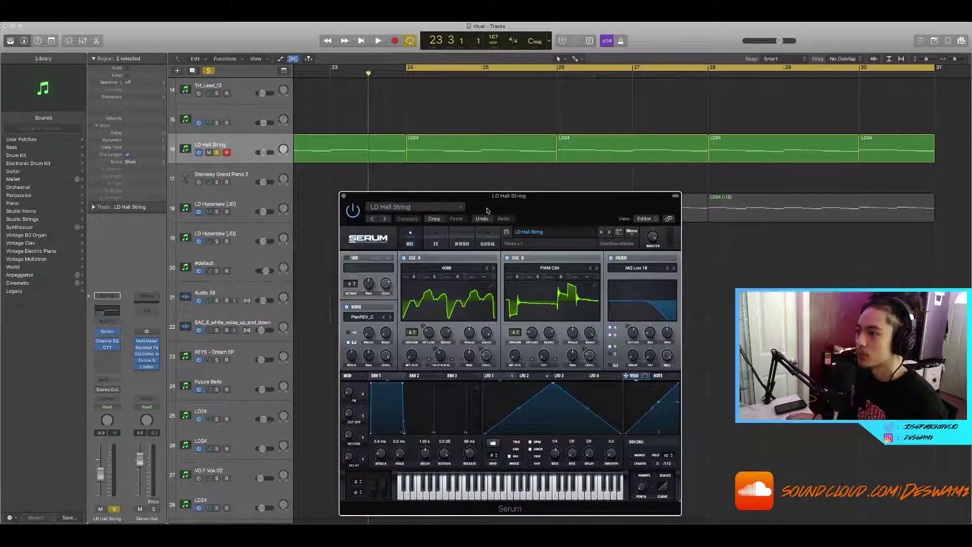
pyautogui.scroll(-2, 490, 190)
pyautogui.press('space')
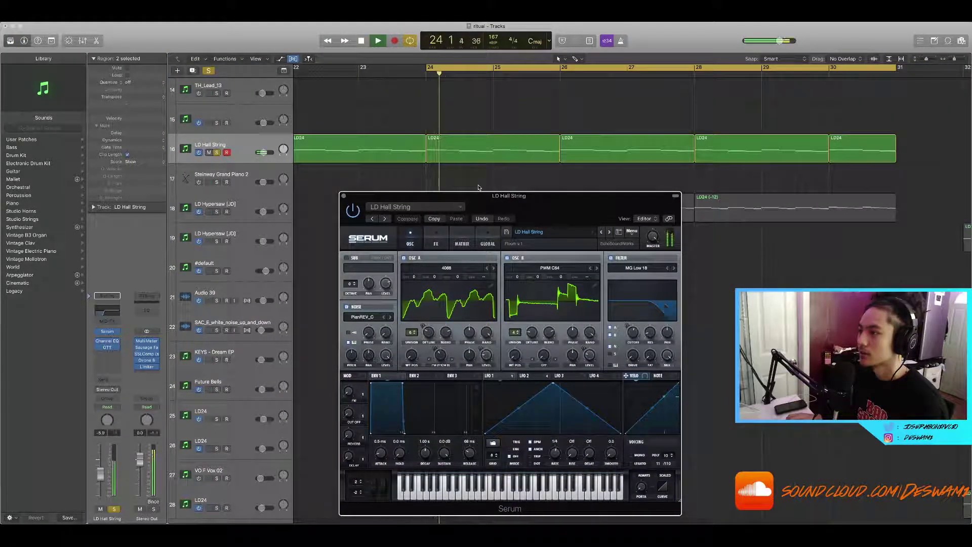
pyautogui.click(344, 195)
pyautogui.press('space')
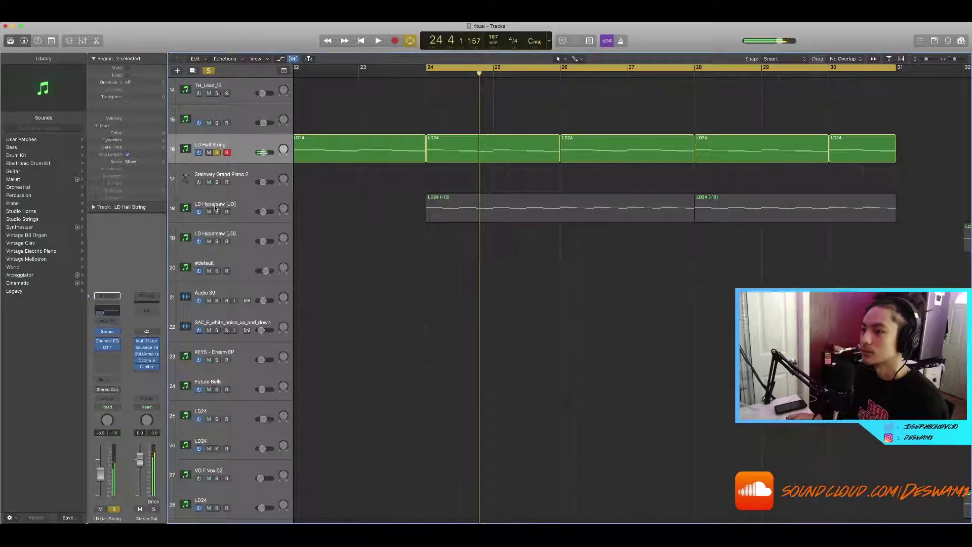
# Switch the solo from LD Hall String to the upper LD Hypersaw [JD] track and place the playhead at bar 24.
pyautogui.click(216, 211)
pyautogui.click(218, 152)
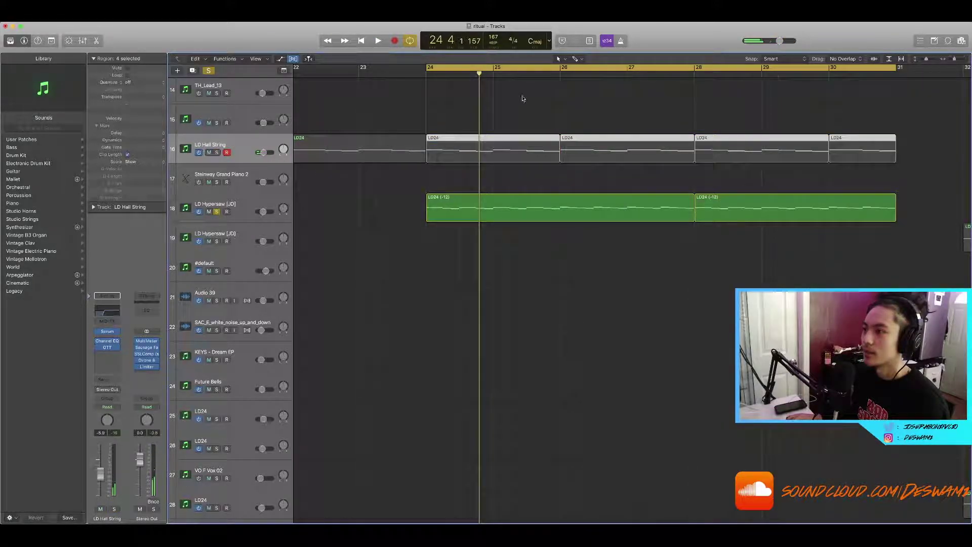
pyautogui.click(420, 74)
pyautogui.scroll(-5, 424, 78)
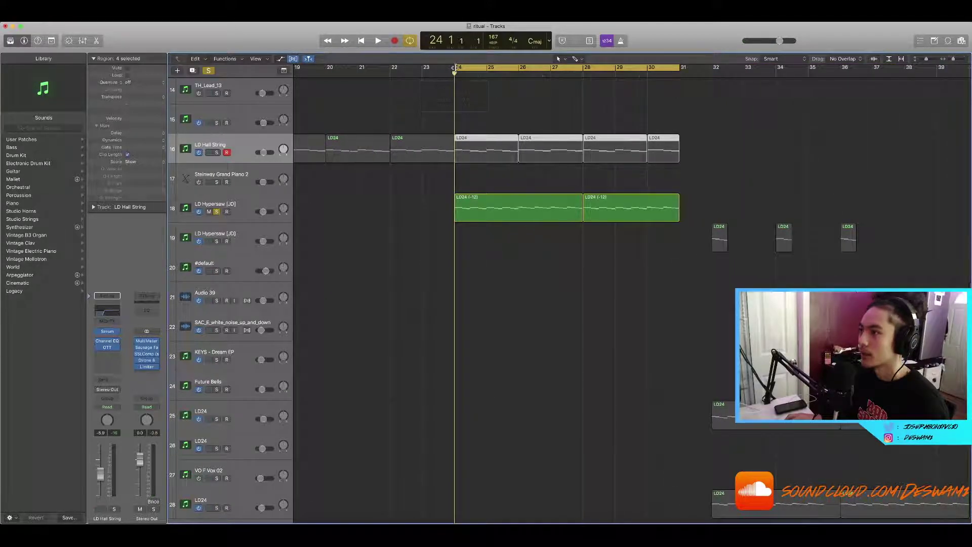
# Select the soloed LD Hypersaw [JD] track, view its Serum instrument, and play its regions from bar 24.
pyautogui.click(207, 209)
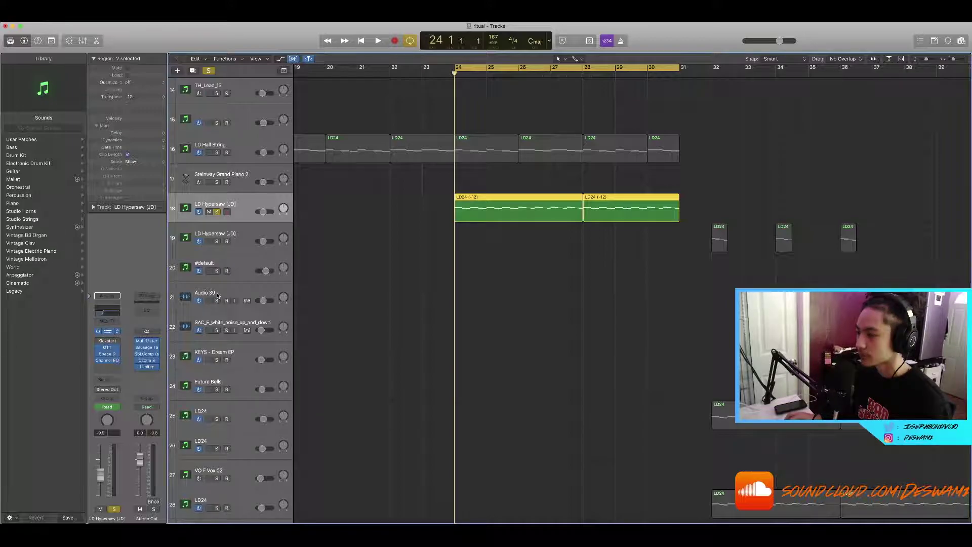
pyautogui.click(108, 332)
pyautogui.moveTo(224, 53); pyautogui.dragTo(582, 233)
pyautogui.click(564, 310)
pyautogui.press('space')
pyautogui.click(368, 213)
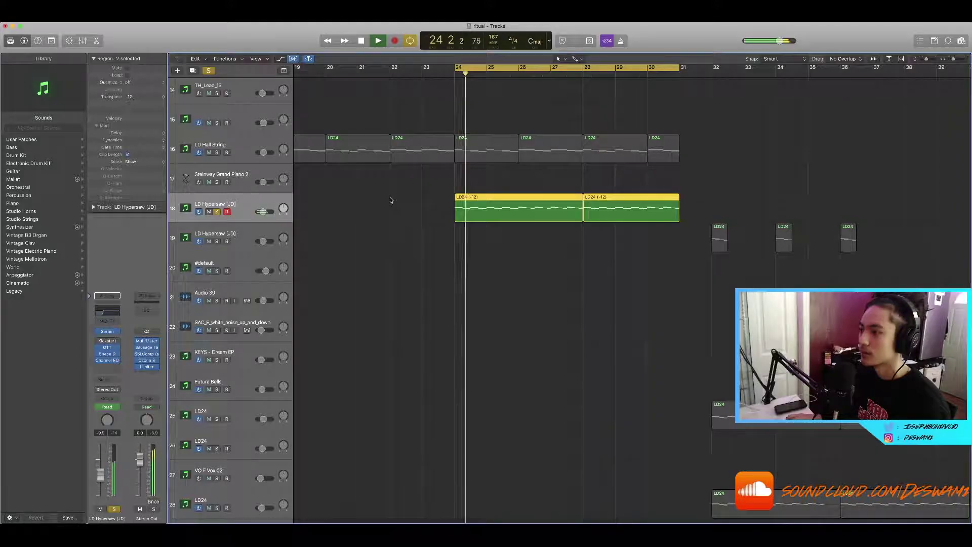
# Audition the soloed build-up effects from fxp_white_noise_uplifter_01 through Trigger_FX_PL_20, playing from bar 24 past bar 31.
pyautogui.press('super+Left')
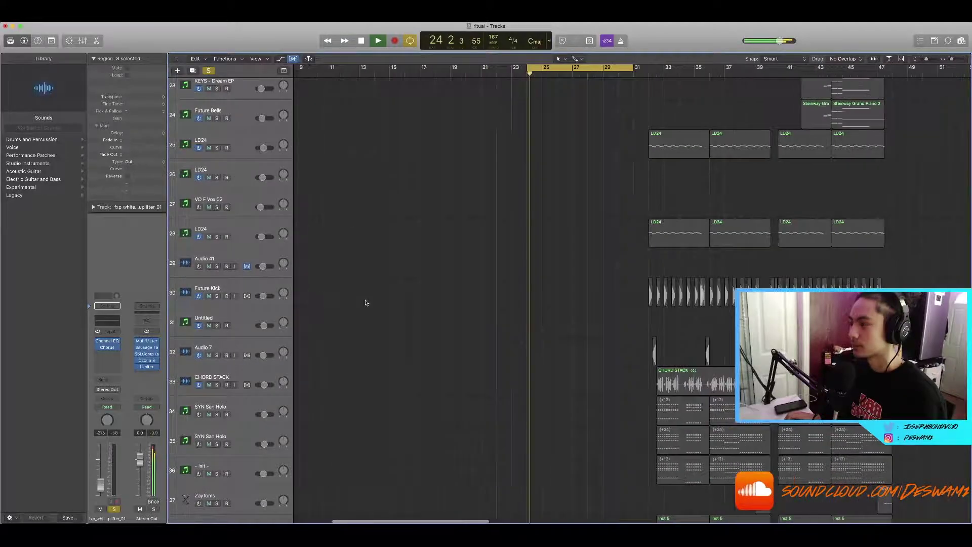
pyautogui.hscroll(4, 370, 295)
pyautogui.scroll(-10, 369, 294)
pyautogui.scroll(5, 370, 294)
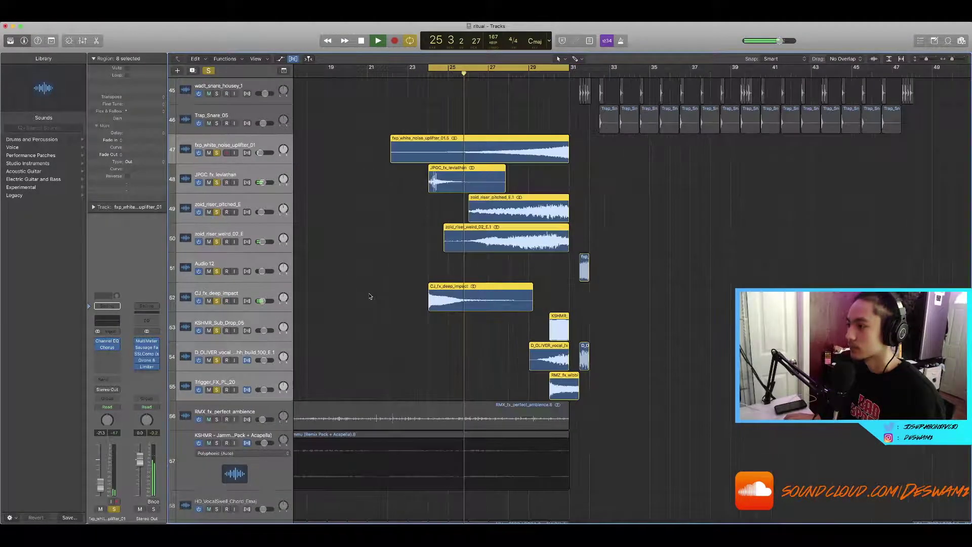
pyautogui.scroll(2, 370, 294)
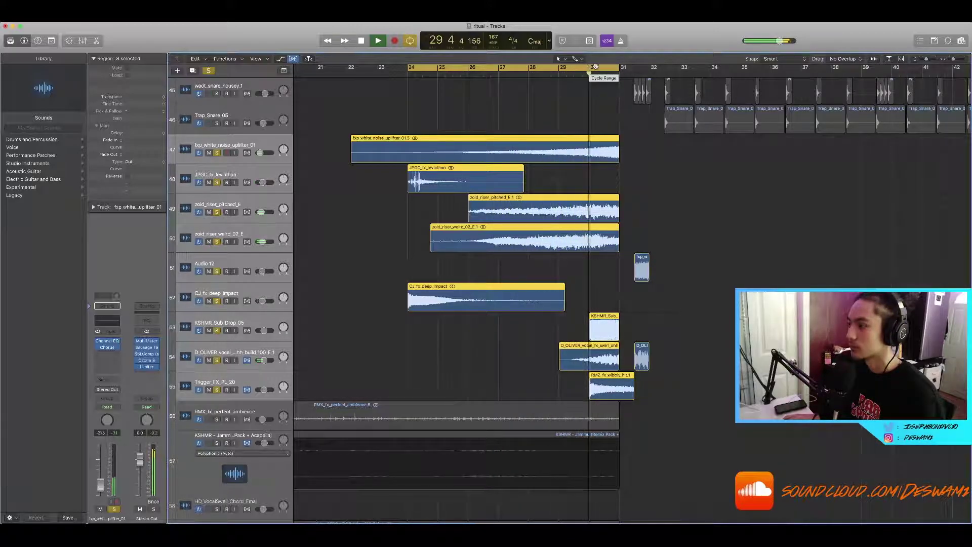
pyautogui.scroll(2, 579, 104)
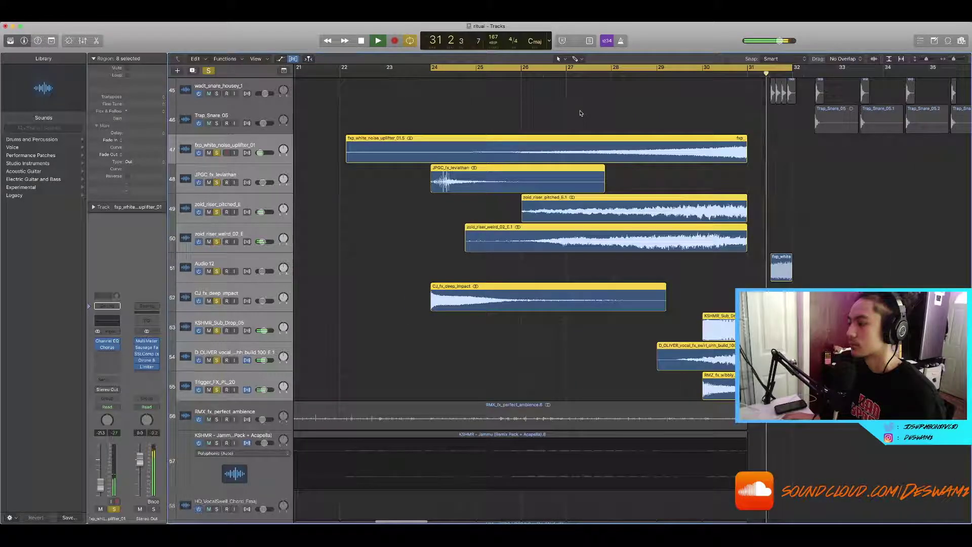
pyautogui.press('space')
# Turn off the cycle range, deselect the effect regions, and place the playhead at bar 31, beat 3.
pyautogui.click(662, 69)
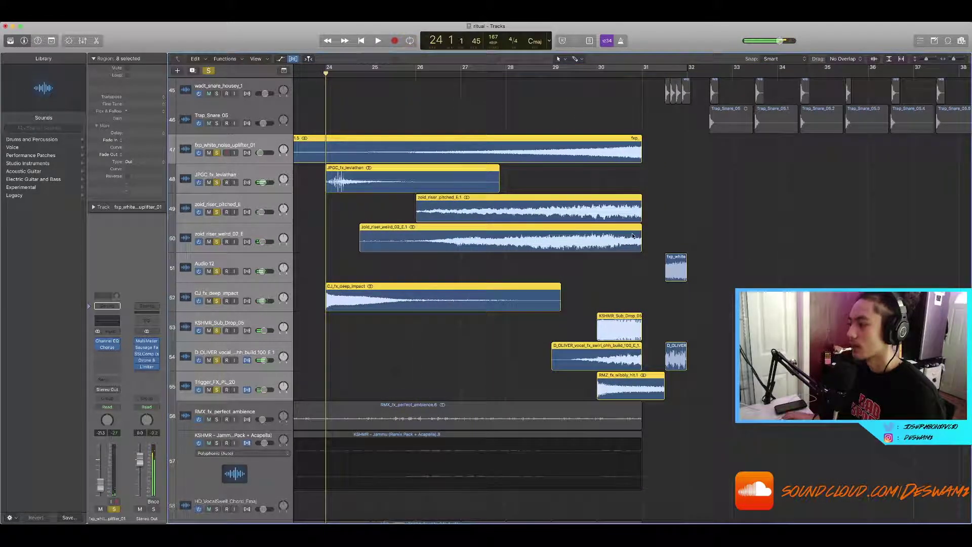
pyautogui.scroll(3, 596, 304)
pyautogui.rightClick(597, 340)
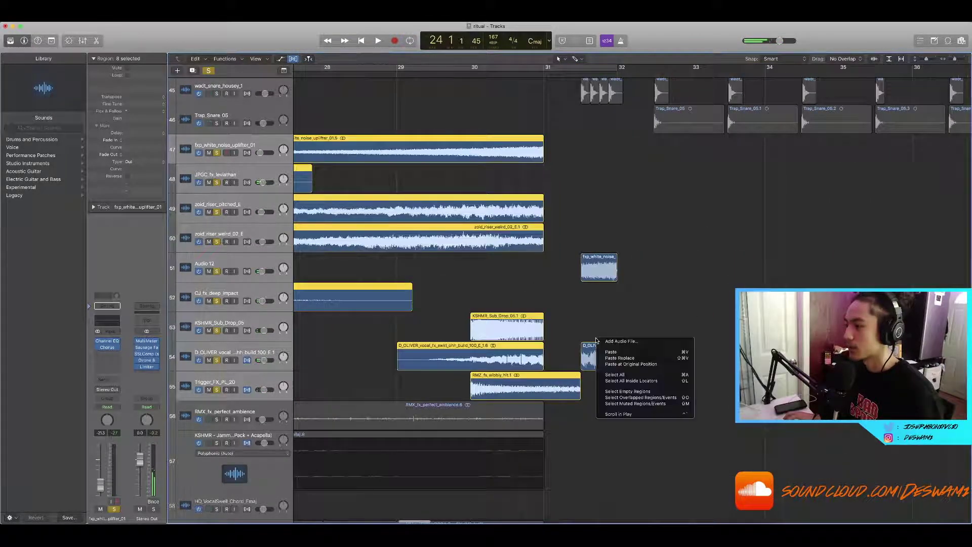
pyautogui.click(498, 107)
pyautogui.click(580, 74)
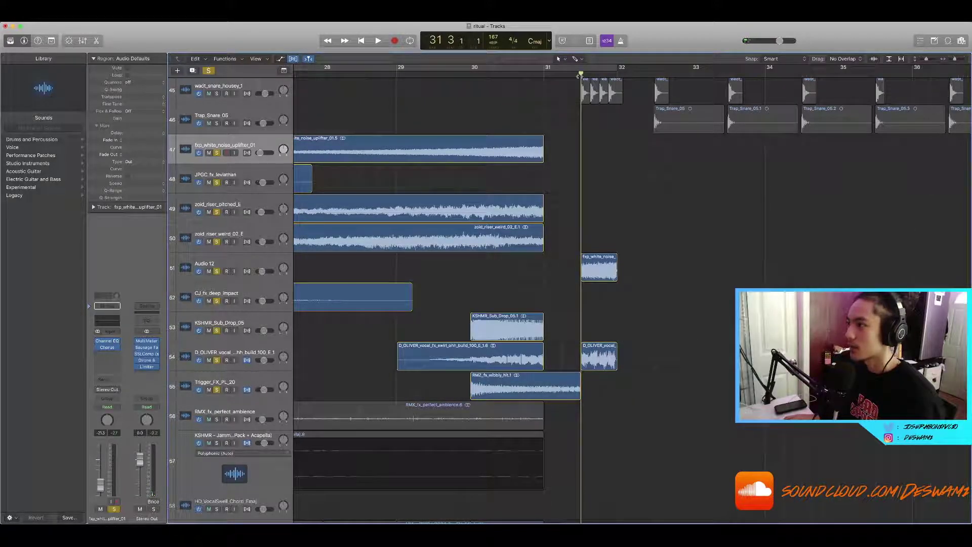
pyautogui.scroll(5, 564, 242)
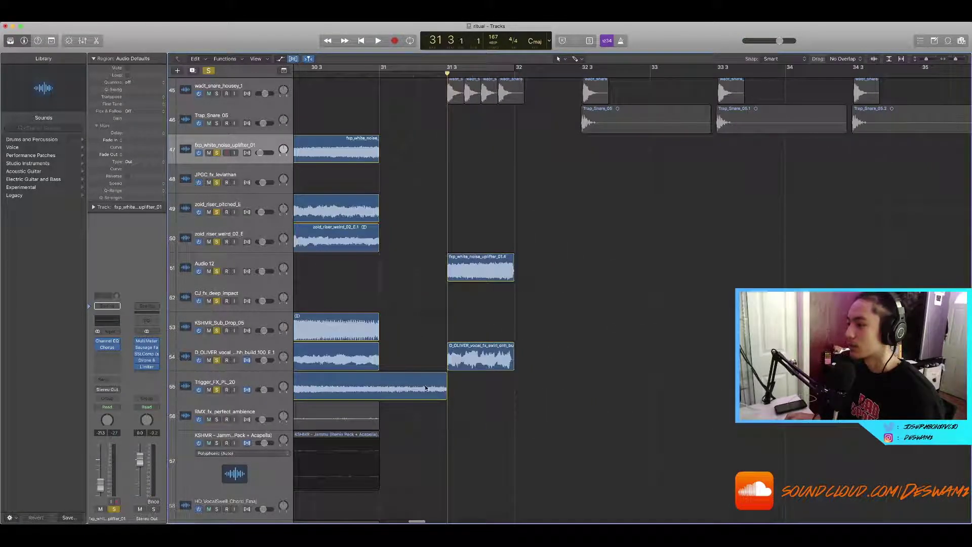
# Solo only the D_OLIVER vocal track and play its short region, with the cycle range set from bar 31, beat 3 to bar 32.
pyautogui.click(208, 72)
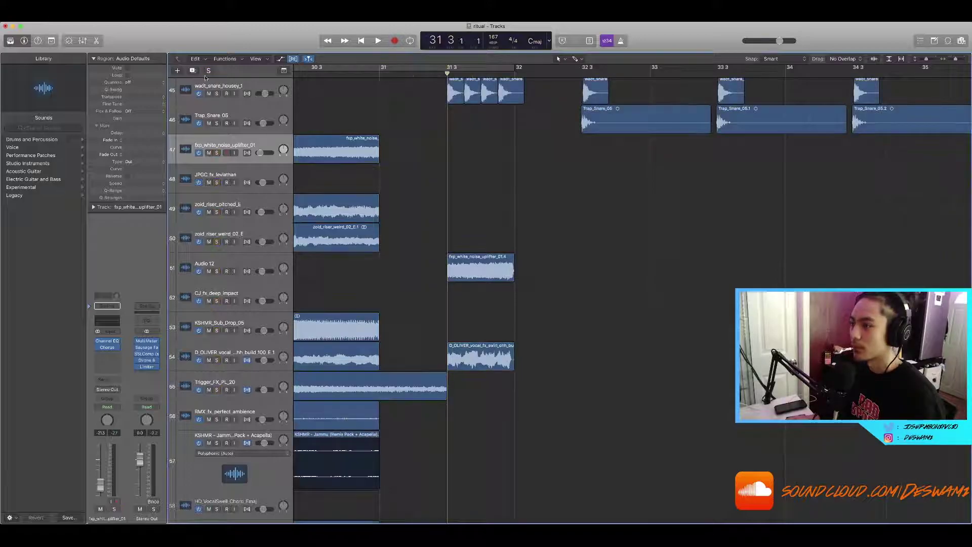
pyautogui.click(217, 360)
pyautogui.press('space')
pyautogui.press('space')
pyautogui.moveTo(448, 68); pyautogui.dragTo(528, 144)
pyautogui.hscroll(10, 504, 270)
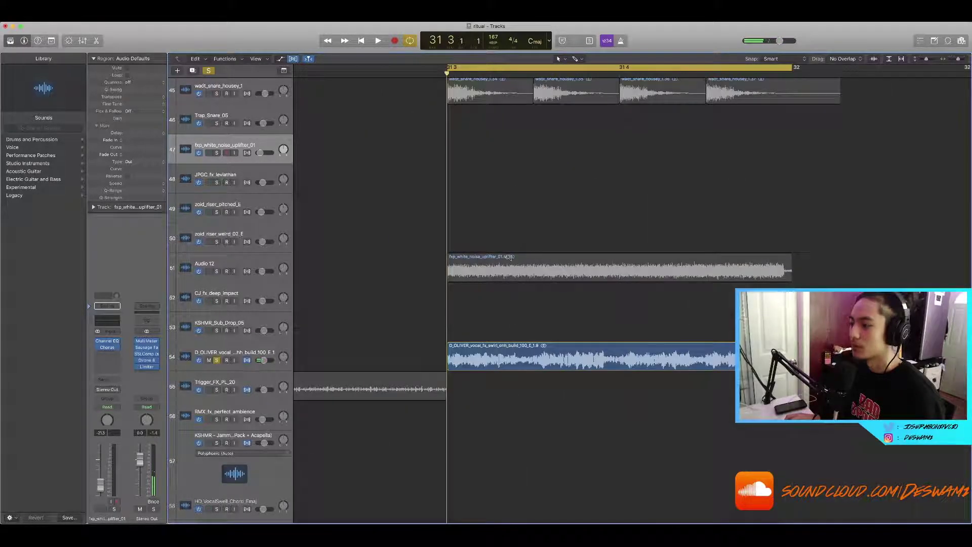
# Add KSHMR_Tight_Snare_10, Reverse snare and wadt_snare_housey_1 to the solo and play the snare fill before bar 32.
pyautogui.hscroll(-8, 446, 289)
pyautogui.hscroll(-2, 443, 290)
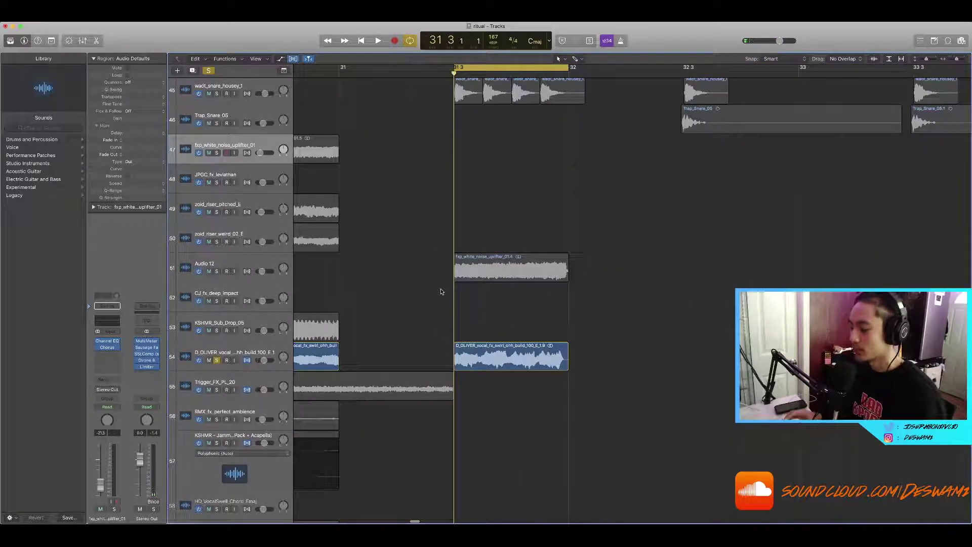
pyautogui.hscroll(-3, 468, 295)
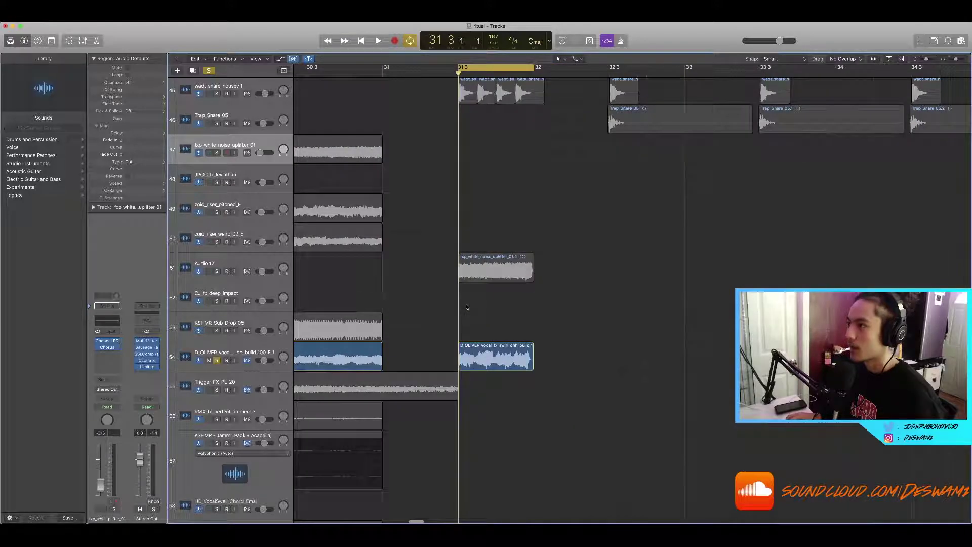
pyautogui.scroll(5, 469, 303)
pyautogui.hscroll(-2, 467, 298)
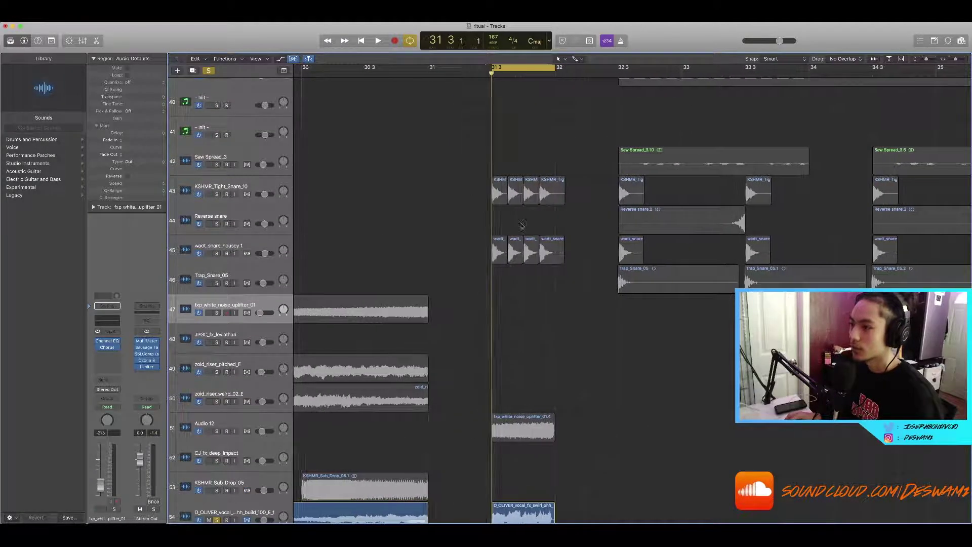
pyautogui.moveTo(217, 194); pyautogui.dragTo(217, 253)
pyautogui.press('space')
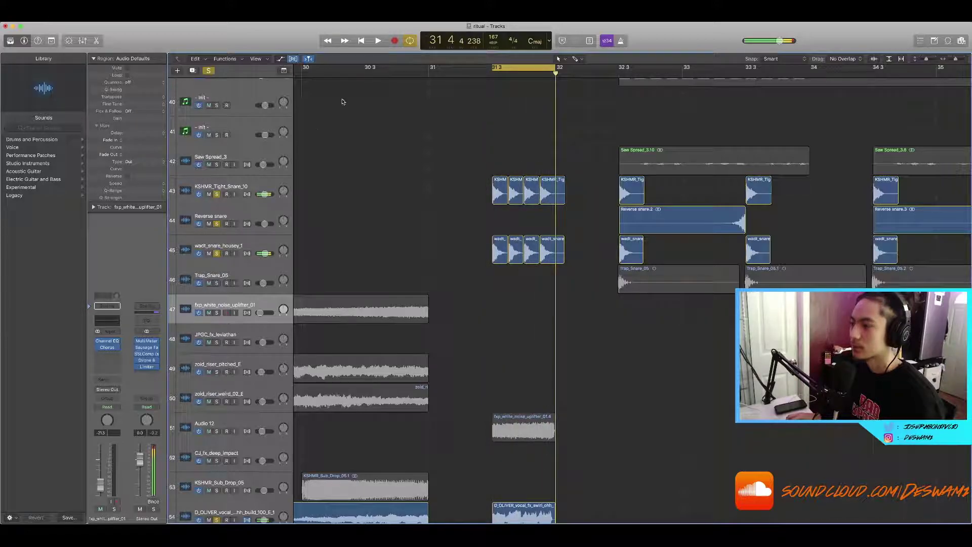
# Turn off the cycle range and select the Audio 12 track holding the short white-noise uplifter.
pyautogui.scroll(-3, 473, 157)
pyautogui.click(527, 67)
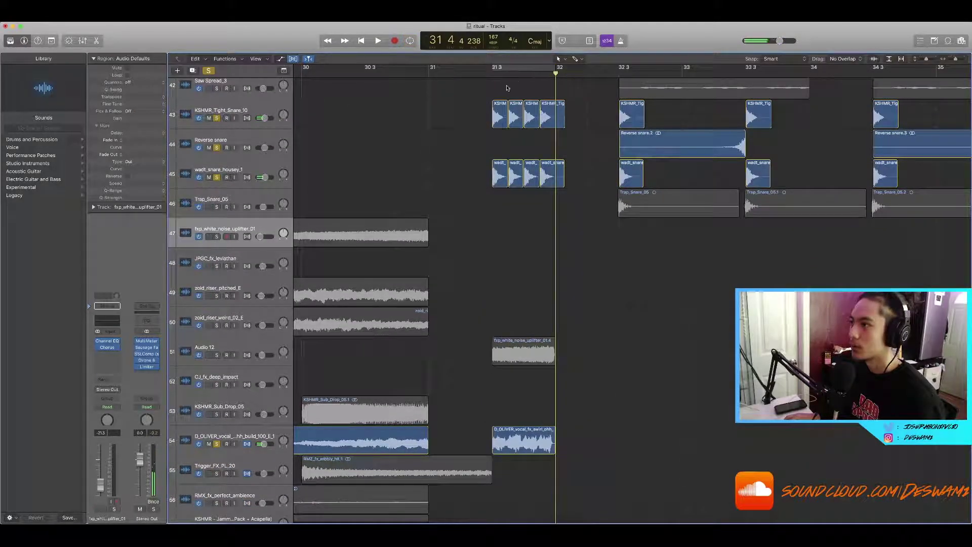
pyautogui.click(522, 354)
# Clear all track solos so the whole arrangement plays again.
pyautogui.scroll(15, 502, 304)
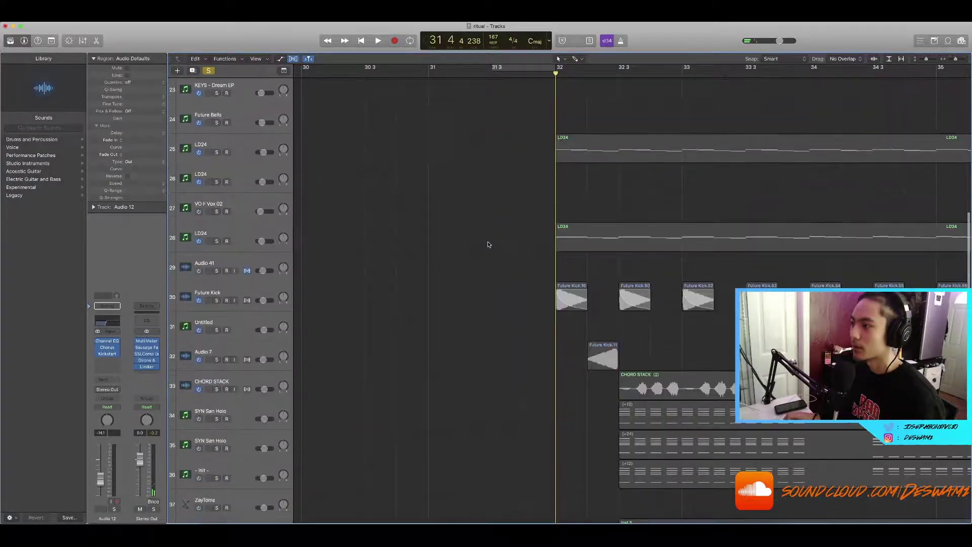
pyautogui.scroll(5, 488, 246)
pyautogui.scroll(-5, 488, 247)
pyautogui.hotkey('ctrl', 's')
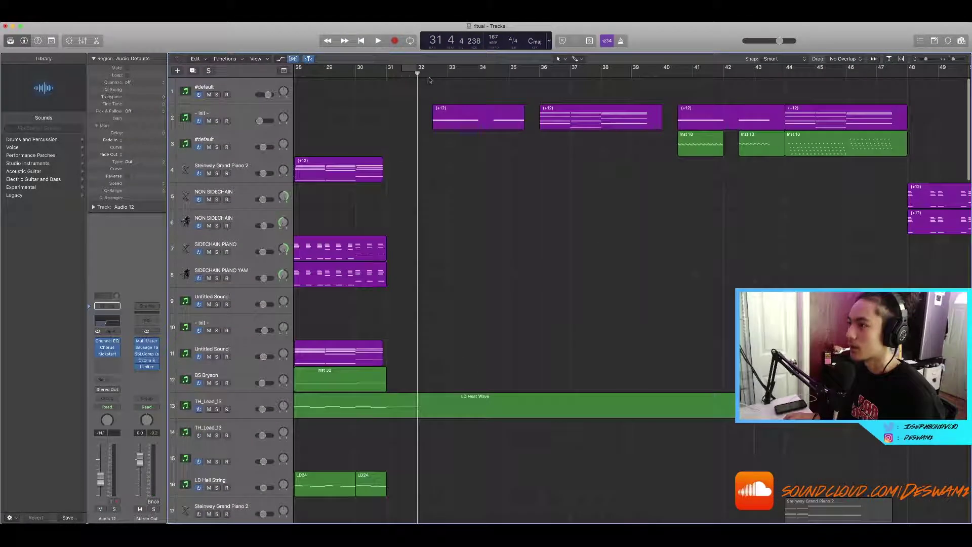
# Set the cycle range from bar 32 to about bar 40 and view the drop's kick, chord and bass tracks.
pyautogui.moveTo(417, 70); pyautogui.dragTo(694, 71)
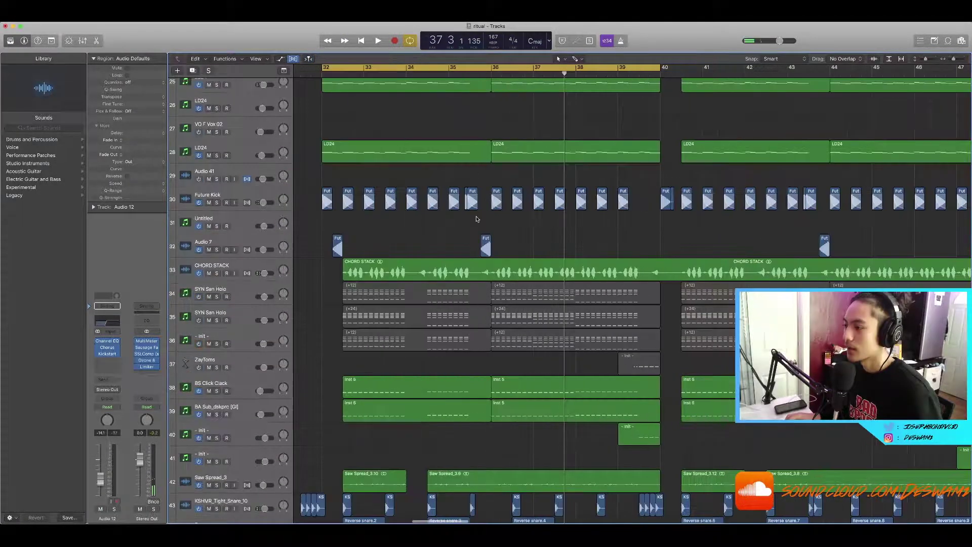
pyautogui.hscroll(1, 478, 217)
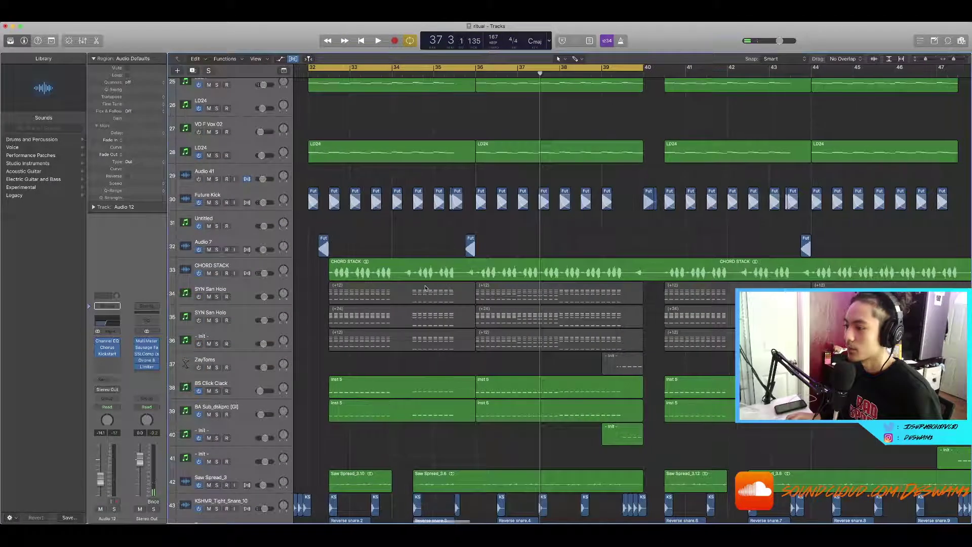
pyautogui.press('super+Left')
pyautogui.hscroll(-4, 418, 287)
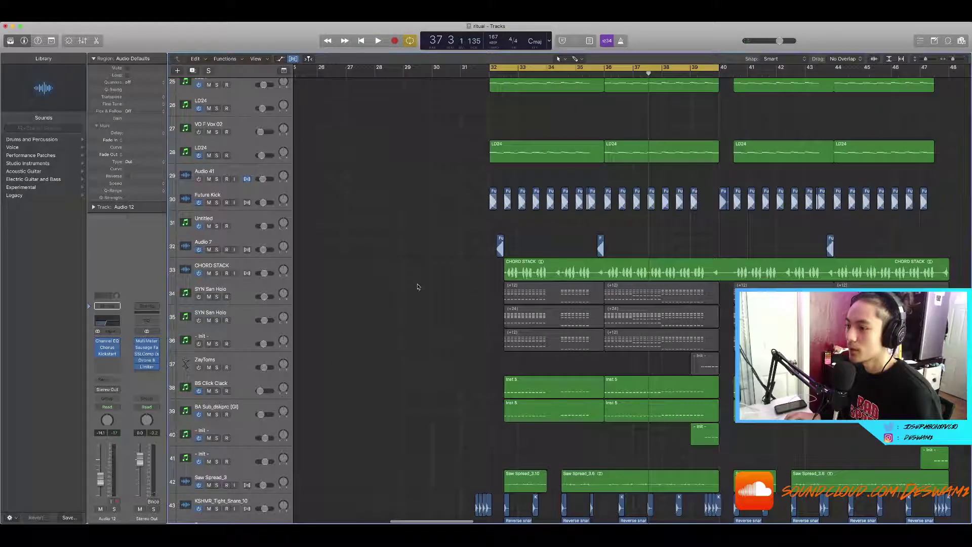
# Switch off the CHORD STACK track, switch on the two SYN San Holo tracks and the adjacent - Init - track, and solo those three synths.
pyautogui.click(198, 274)
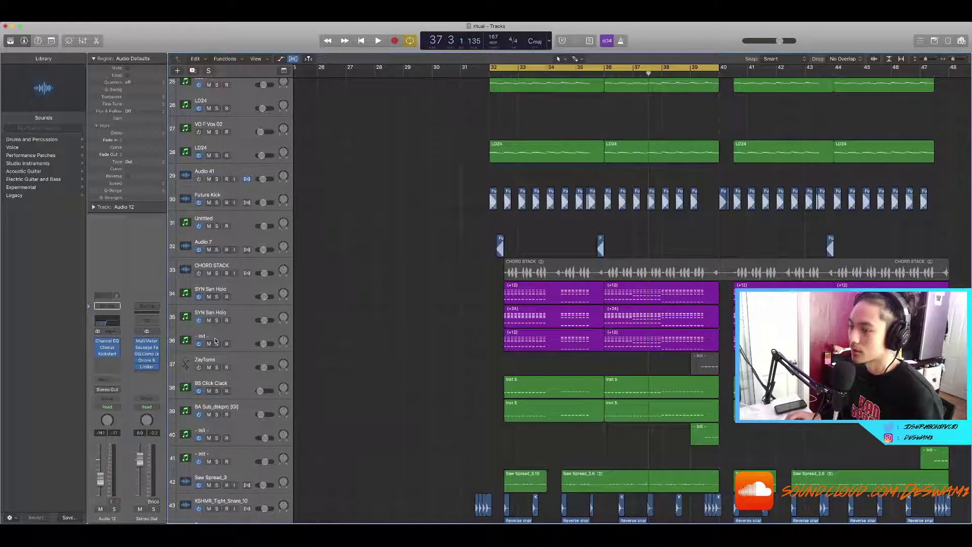
pyautogui.moveTo(216, 345); pyautogui.dragTo(216, 297)
pyautogui.press('super+Right')
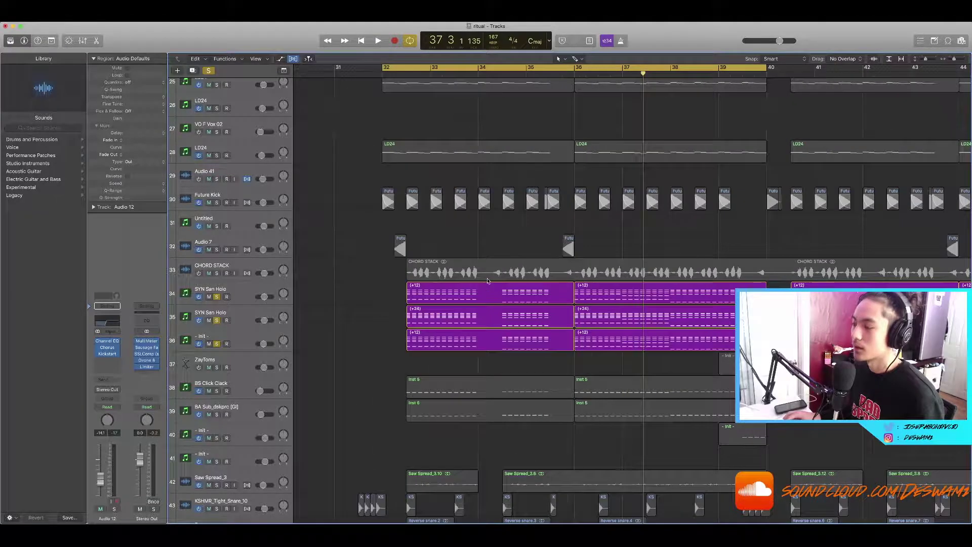
pyautogui.press('super+Left')
# Open the first region of each of the three soloed synth tracks in the Piano Roll and look over their chord notes.
pyautogui.moveTo(374, 299); pyautogui.dragTo(390, 349)
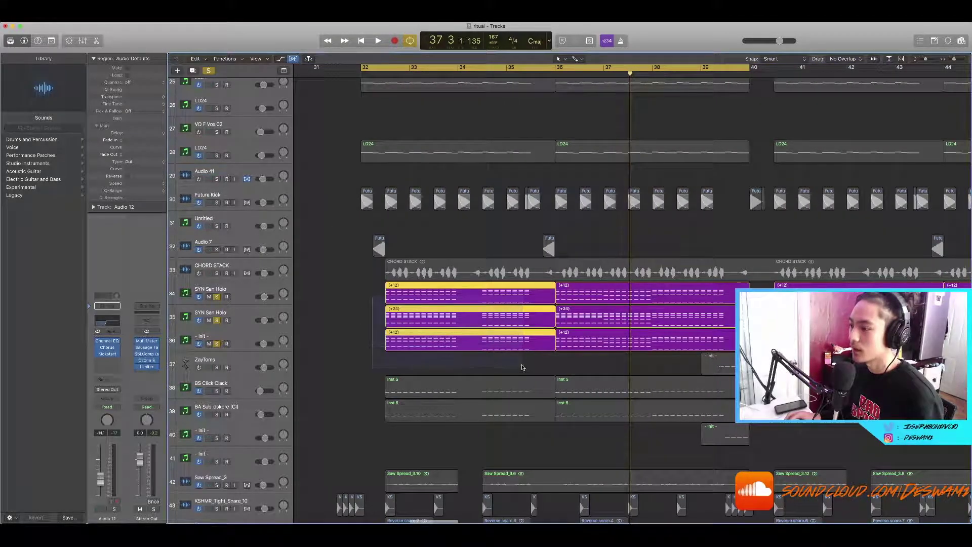
pyautogui.press('p')
pyautogui.scroll(-1, 382, 205)
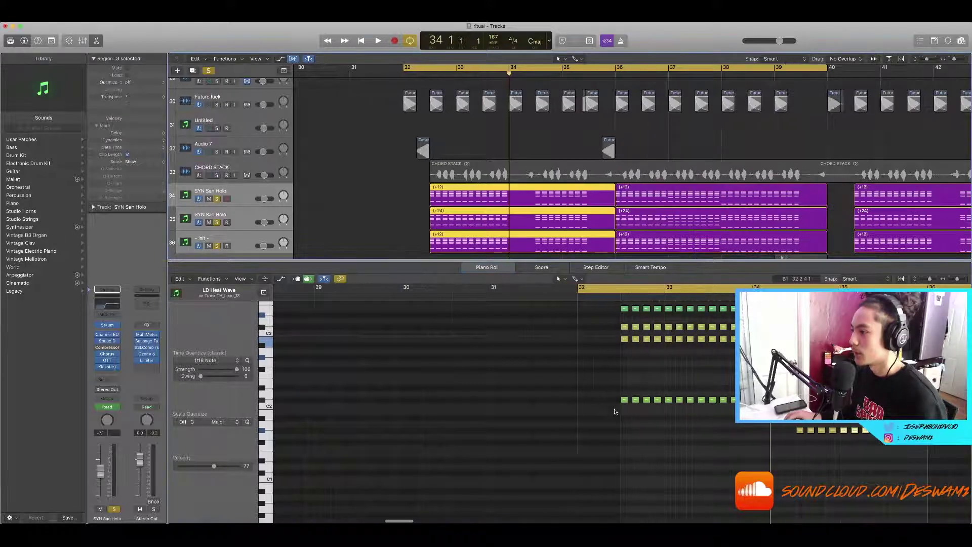
pyautogui.hscroll(5, 605, 412)
pyautogui.hscroll(-1, 582, 409)
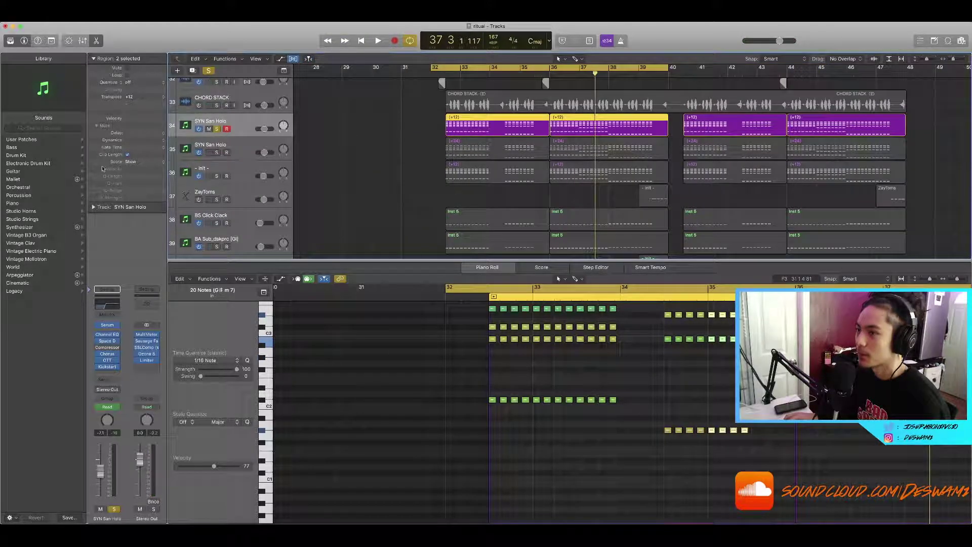
# Solo the two SYN San Holo tracks together and play them from the start of their regions in bar 32.
pyautogui.click(238, 145)
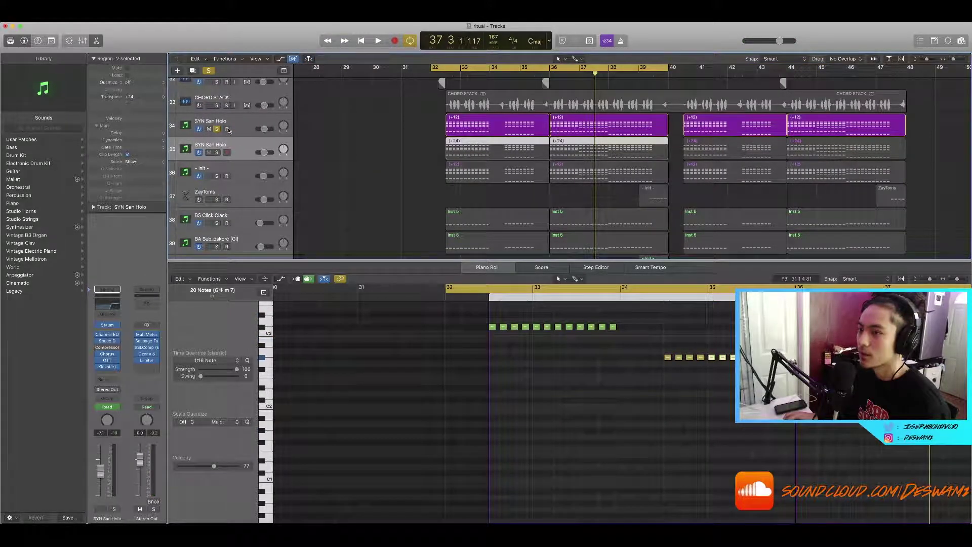
pyautogui.click(216, 152)
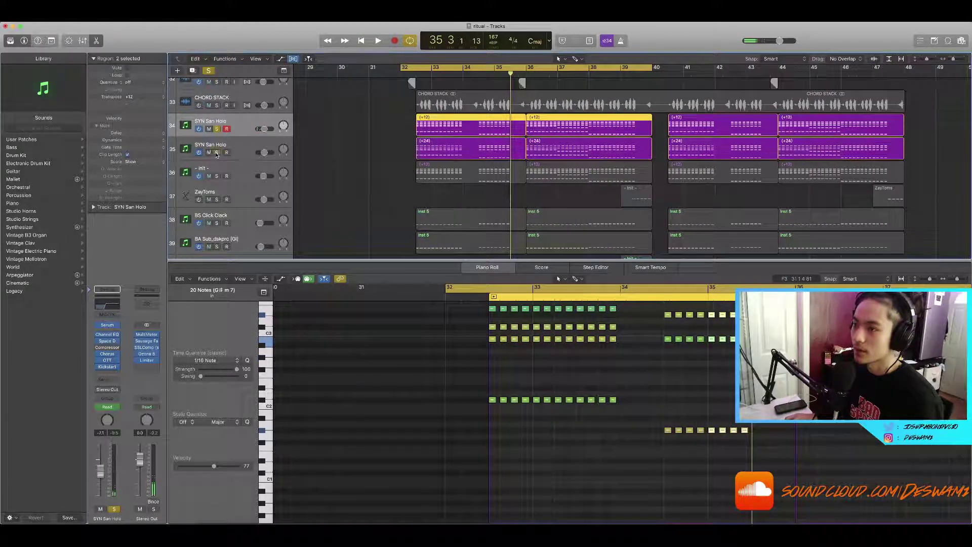
pyautogui.click(418, 72)
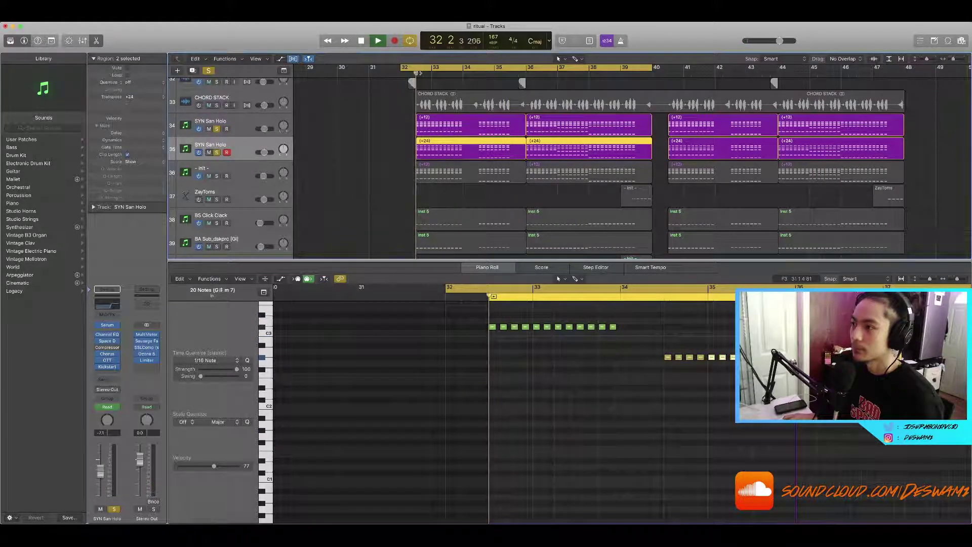
pyautogui.press('space')
# Solo the - Init - track below the SYN San Holo tracks and inspect its Serum instrument.
pyautogui.click(217, 175)
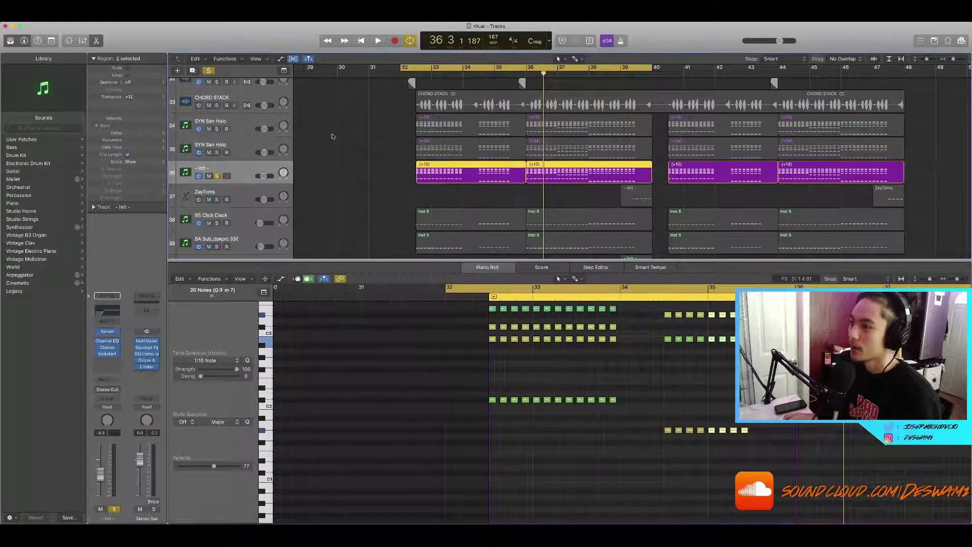
pyautogui.click(108, 332)
pyautogui.moveTo(470, 136); pyautogui.dragTo(393, 223)
pyautogui.press('space')
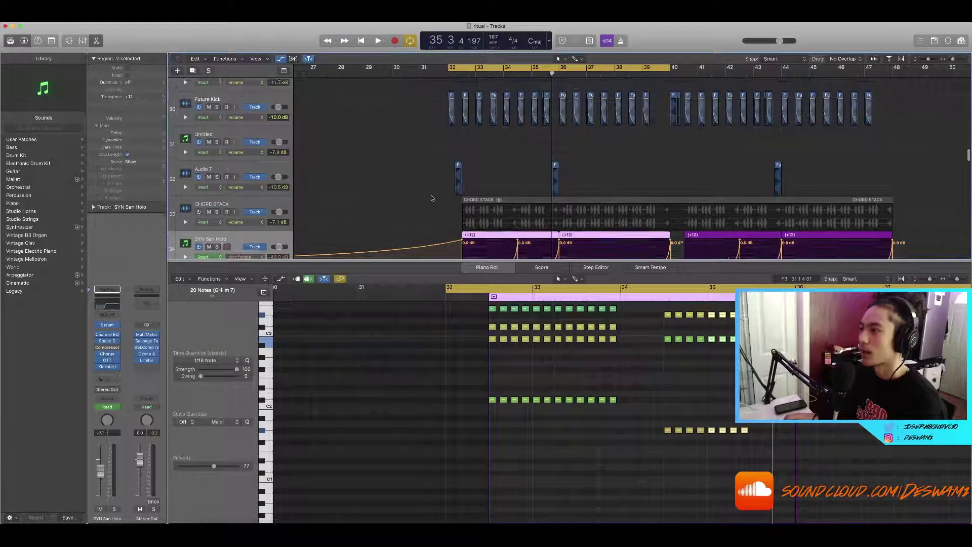
# Solo the two SYN San Holo tracks and play them from bar 32 beat 3 with their Wet Output automation in view.
pyautogui.scroll(-6, 432, 198)
pyautogui.press('super+Right')
pyautogui.press('super+Right')
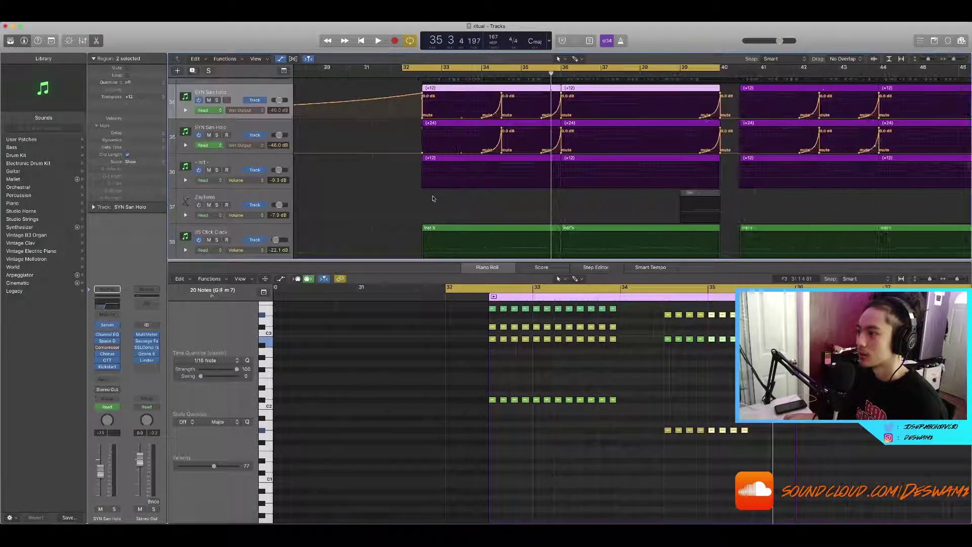
pyautogui.hscroll(1, 442, 207)
pyautogui.click(352, 73)
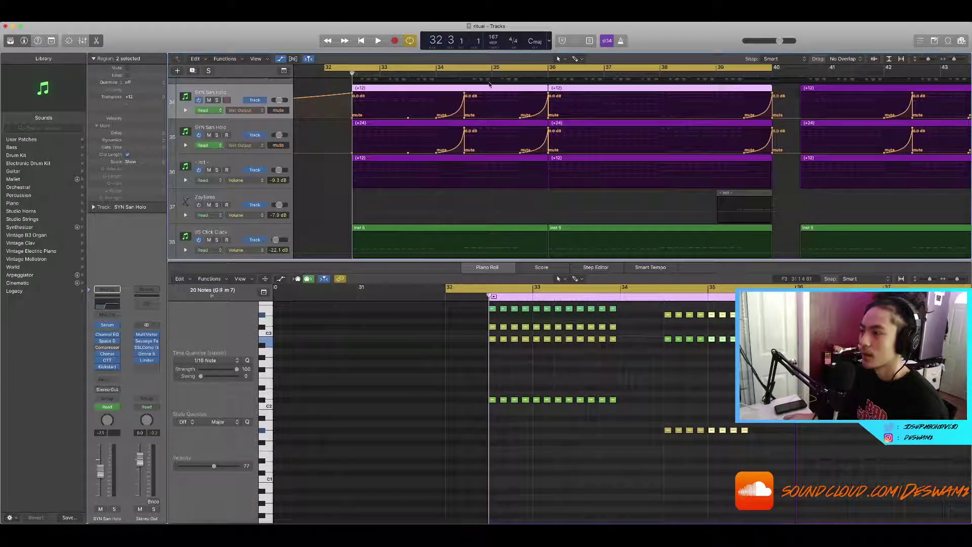
pyautogui.moveTo(217, 100); pyautogui.dragTo(216, 135)
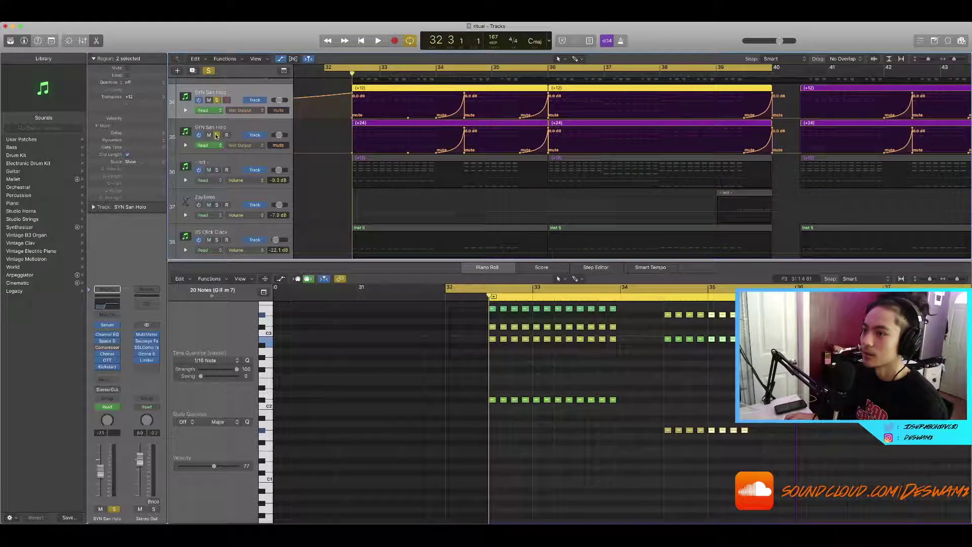
pyautogui.press('super+Right')
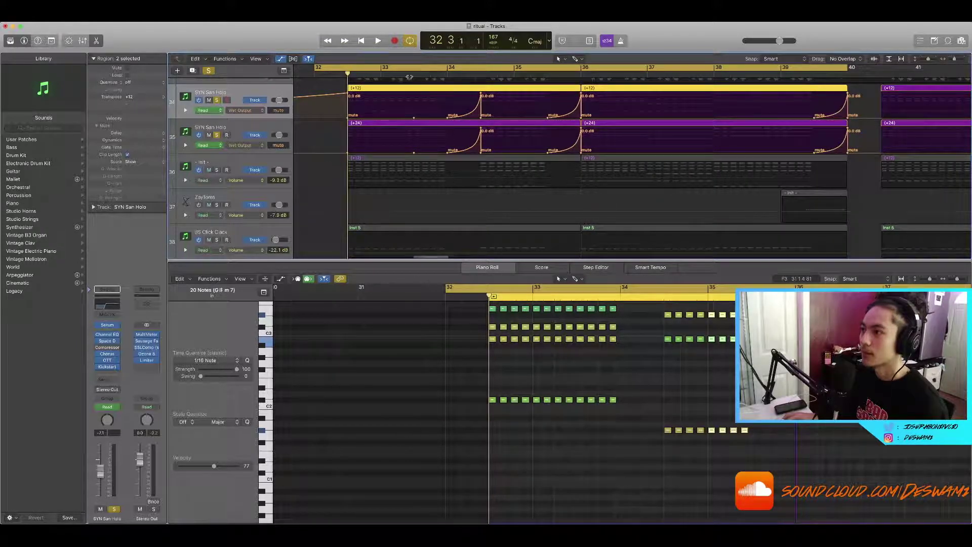
pyautogui.press('space')
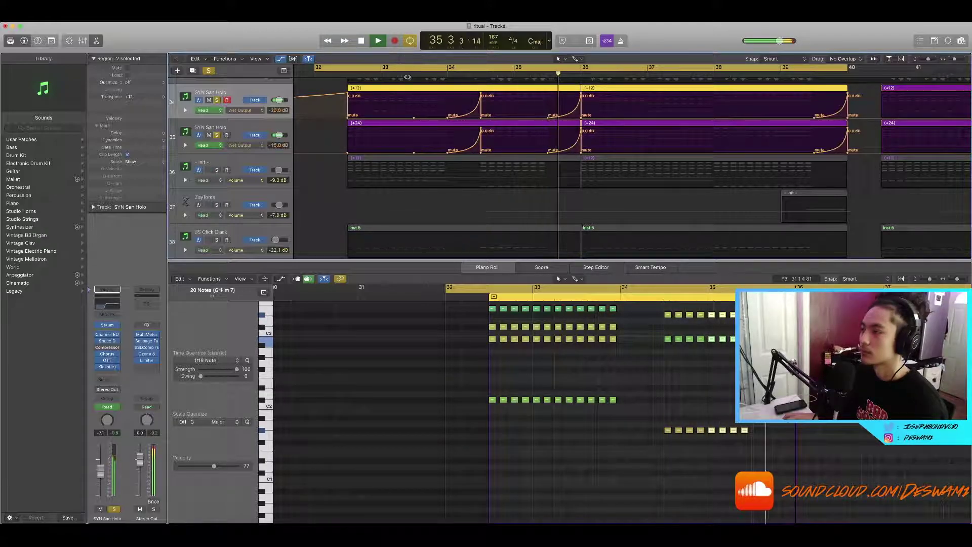
pyautogui.press('space')
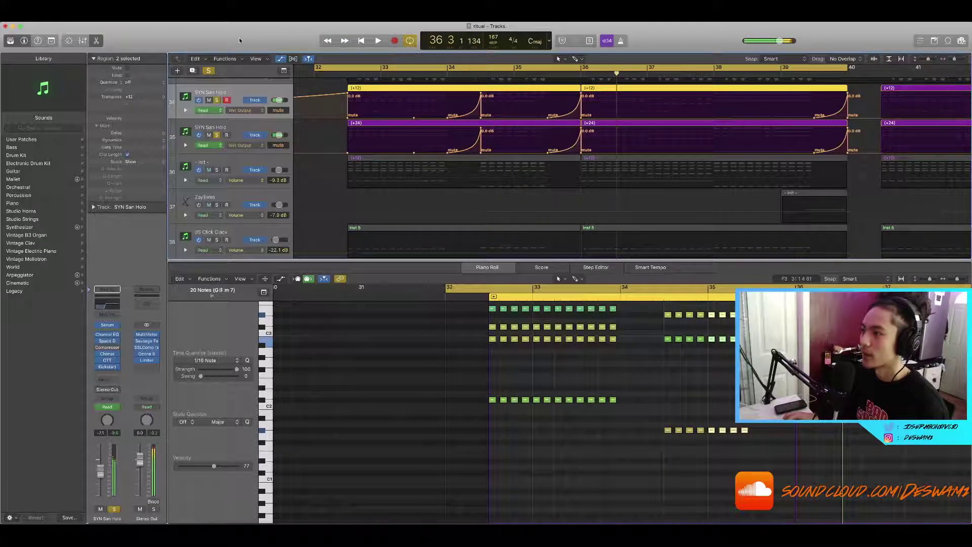
# Place the playhead at bar 34 beat 3 and examine the Wet Output automation curves on both SYN San Holo tracks.
pyautogui.click(481, 75)
pyautogui.scroll(5, 483, 75)
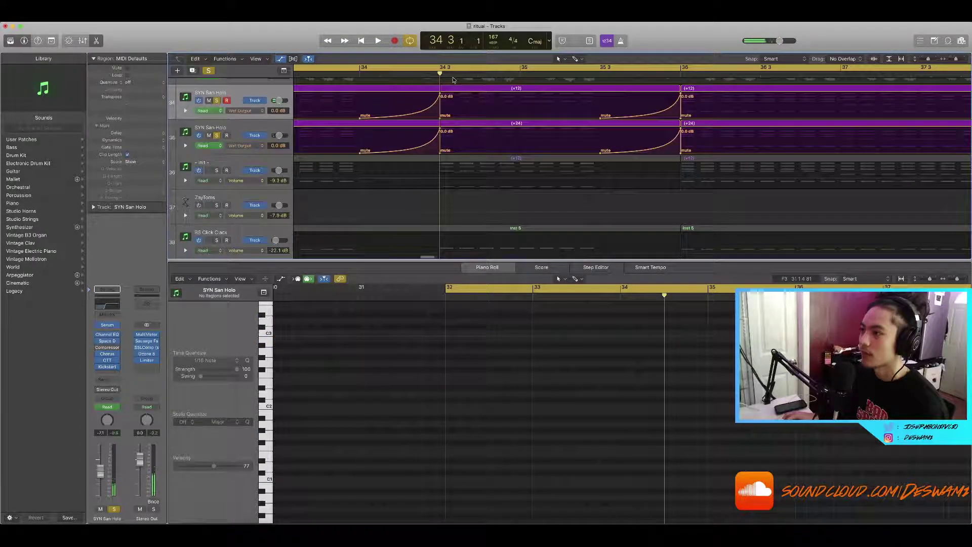
pyautogui.scroll(-3, 439, 74)
pyautogui.click(435, 74)
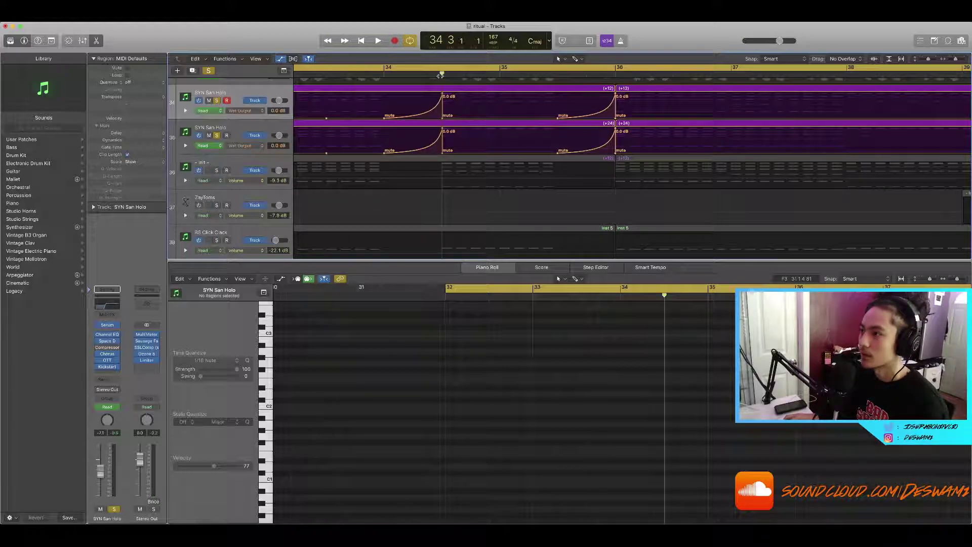
pyautogui.scroll(-4, 440, 75)
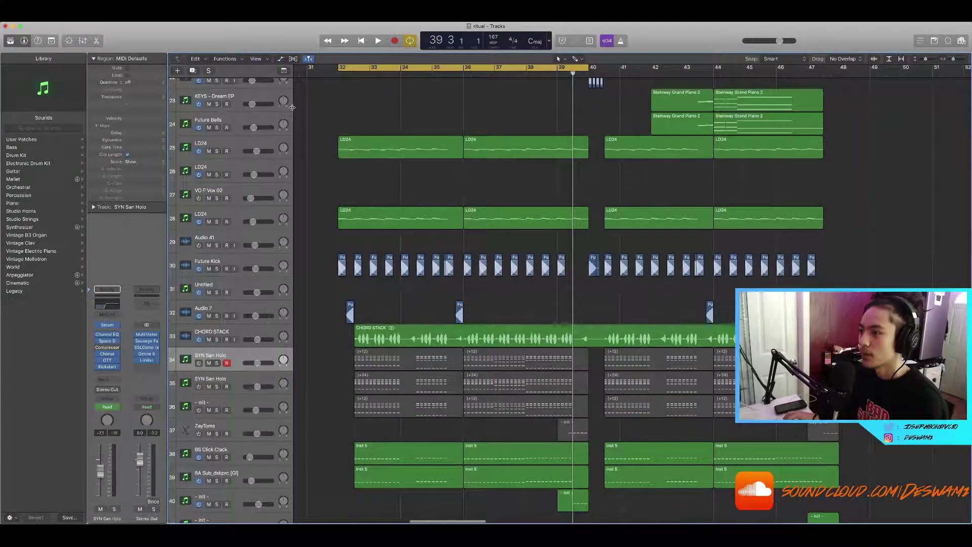
# Move the upper LD24 lead track with the drop regions directly above the other LD24 drop track and solo it.
pyautogui.scroll(-3, 299, 101)
pyautogui.click(216, 158)
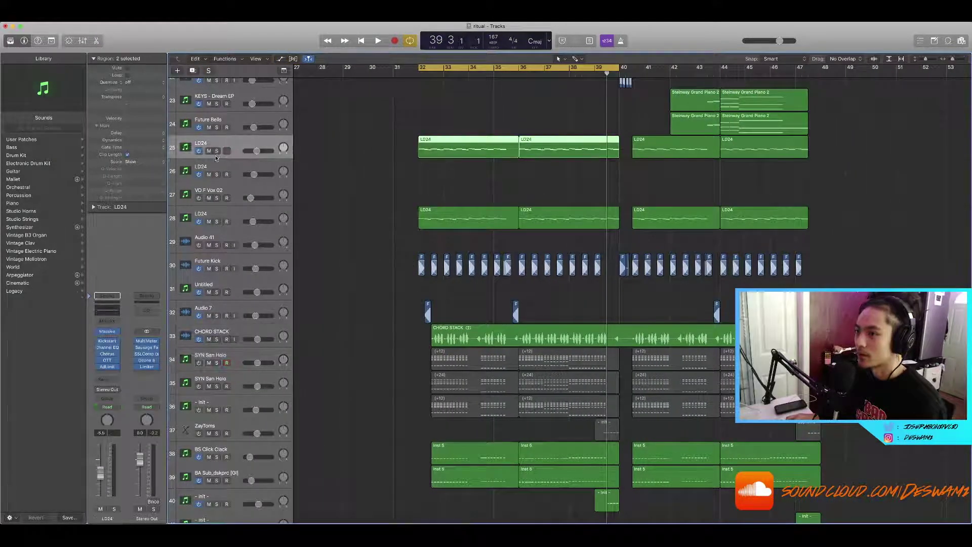
pyautogui.click(216, 210)
pyautogui.moveTo(225, 143); pyautogui.dragTo(224, 157)
pyautogui.moveTo(224, 157); pyautogui.dragTo(224, 193)
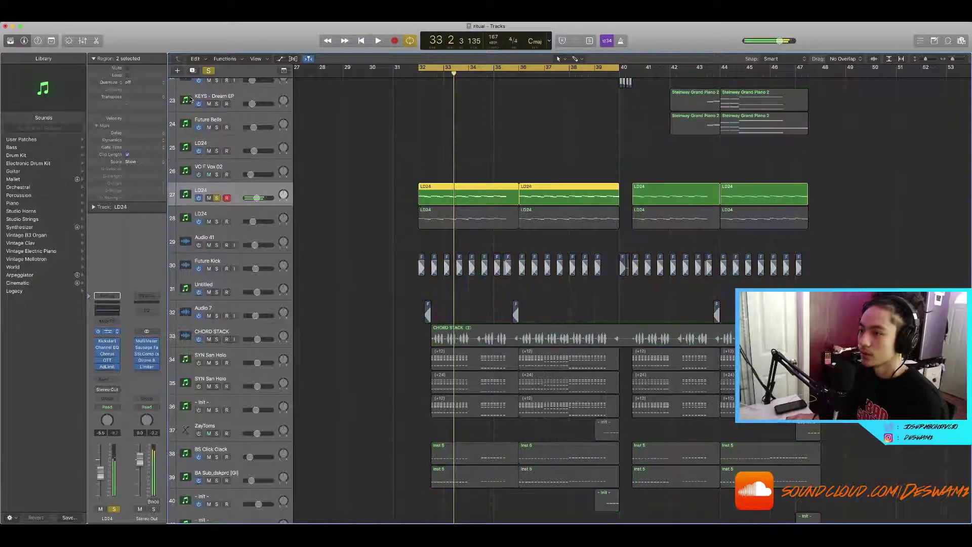
# View the Massive instrument of the soloed LD24 track, move its window aside and close it.
pyautogui.click(107, 331)
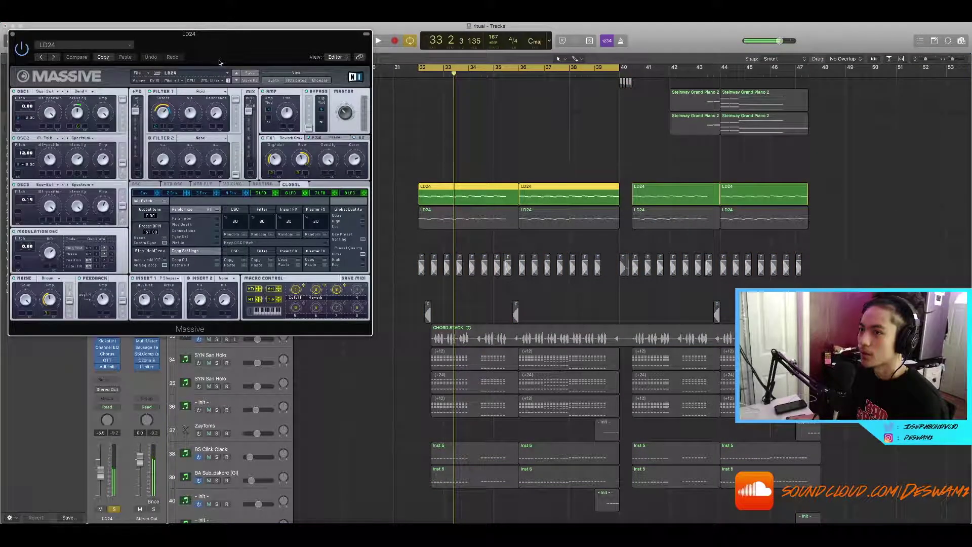
pyautogui.moveTo(221, 63); pyautogui.dragTo(478, 188)
pyautogui.click(271, 159)
pyautogui.scroll(3, 332, 163)
pyautogui.scroll(-3, 373, 169)
pyautogui.click(406, 170)
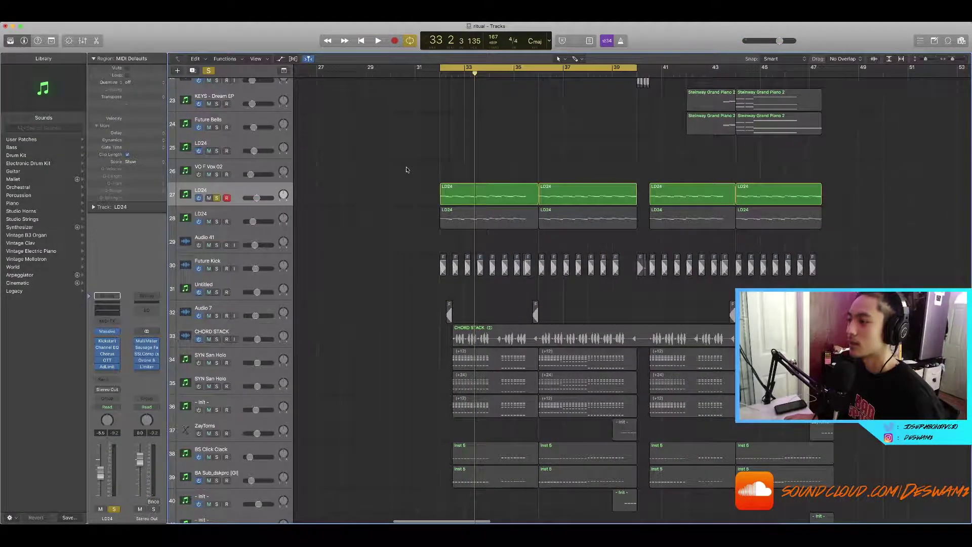
# Solo only the lower LD24 track and play its lead from bar 32.
pyautogui.scroll(-5, 406, 170)
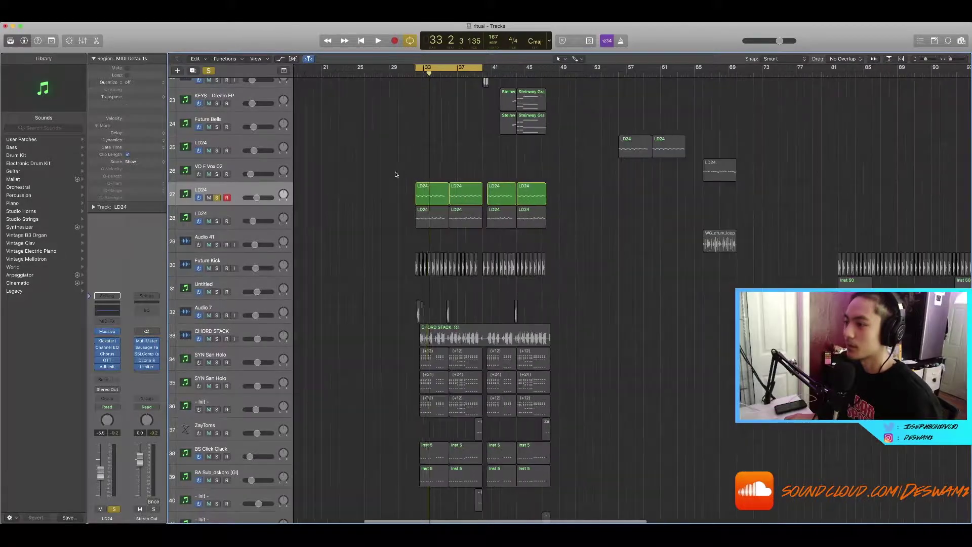
pyautogui.scroll(-2, 396, 173)
pyautogui.click(218, 221)
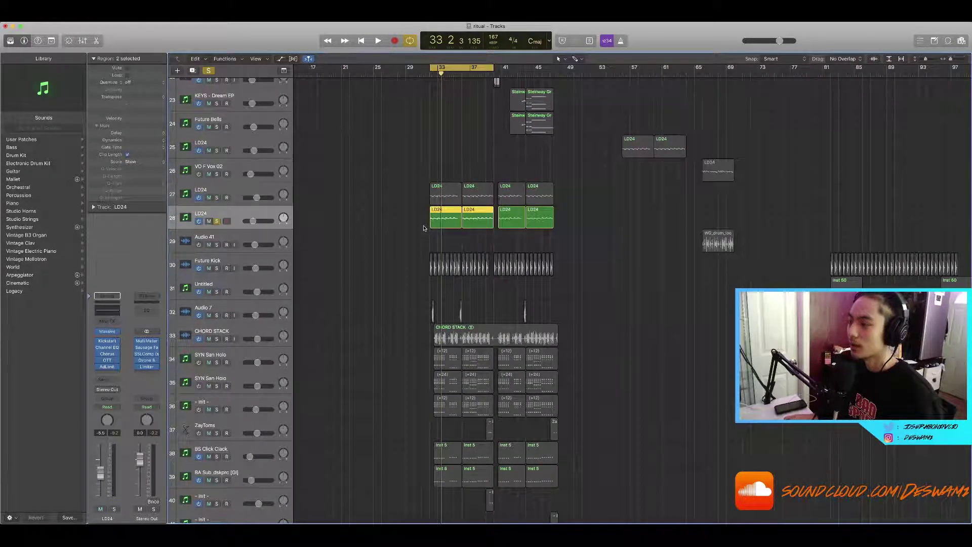
pyautogui.press('space')
pyautogui.scroll(5, 419, 226)
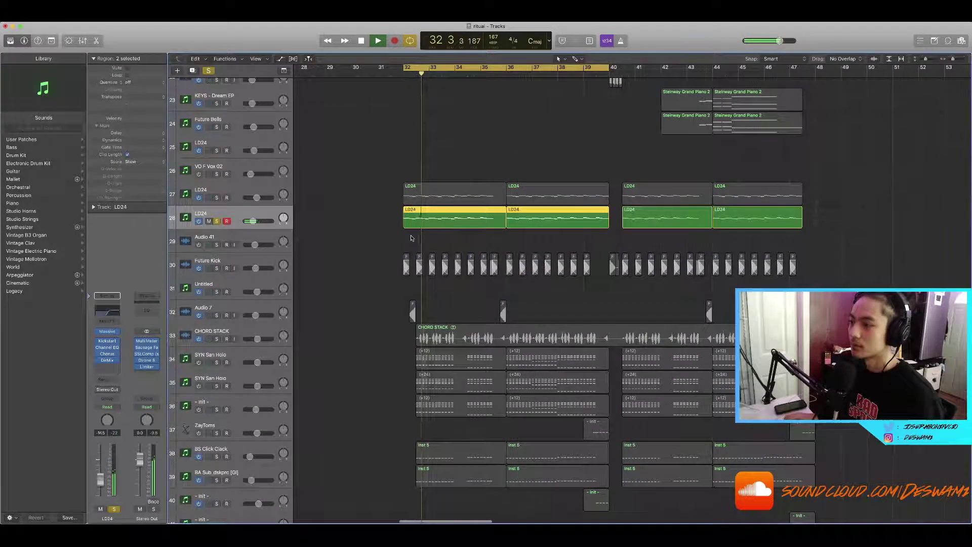
pyautogui.scroll(-2, 310, 230)
pyautogui.press('space')
# Add the upper LD24 track to the solo, and solo it on its own to compare the lead layers.
pyautogui.click(217, 197)
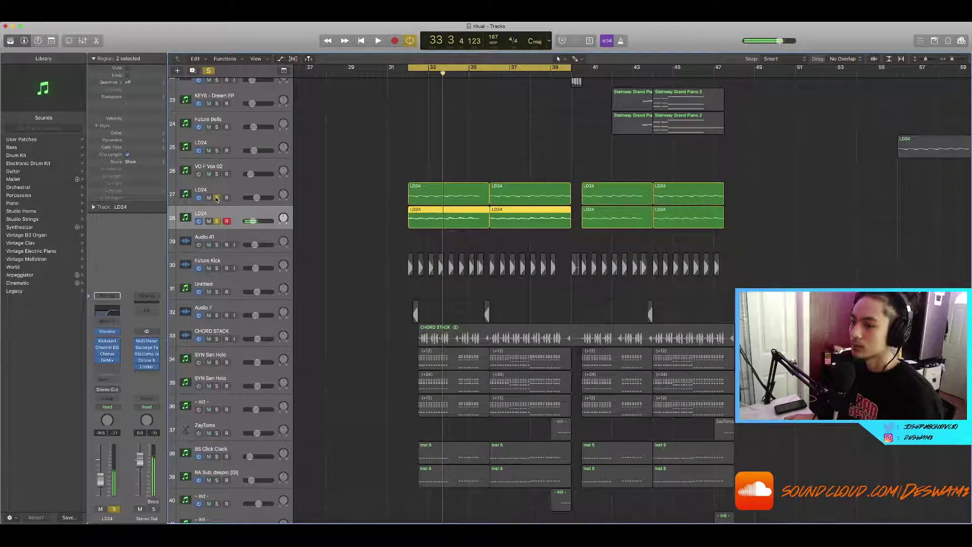
pyautogui.click(217, 197)
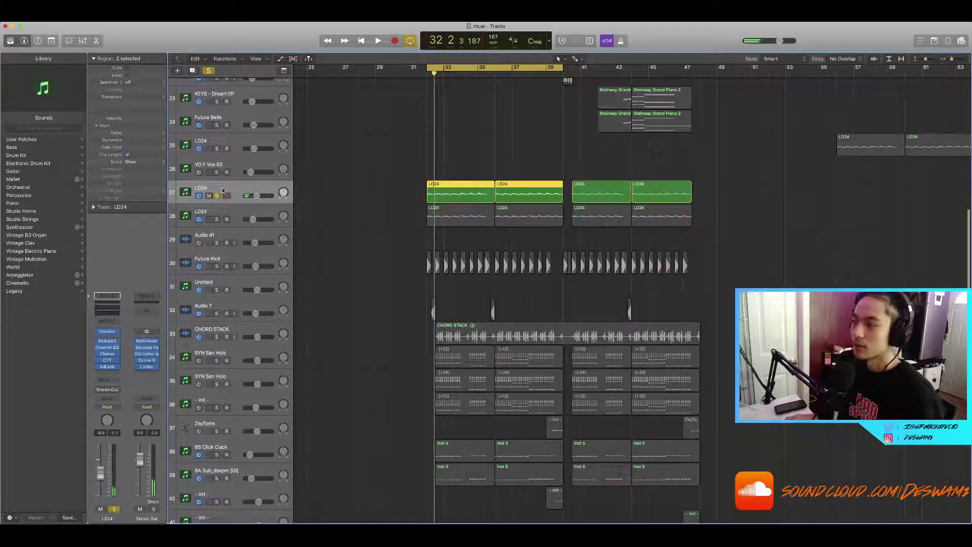
pyautogui.scroll(3, 447, 189)
pyautogui.moveTo(465, 163); pyautogui.dragTo(501, 187)
pyautogui.scroll(-2, 500, 188)
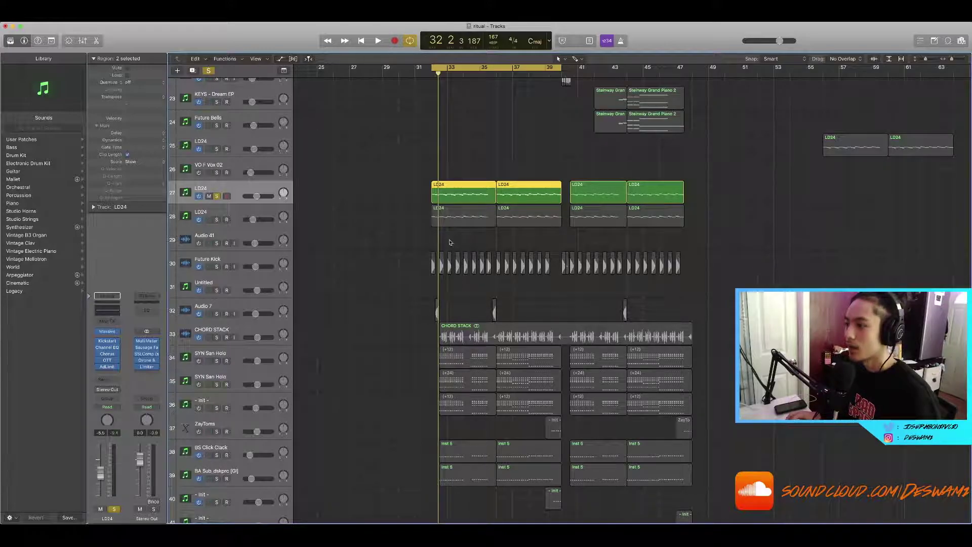
# Switch the solo from the upper LD24 track to the lower LD24 track.
pyautogui.moveTo(452, 243); pyautogui.dragTo(506, 218)
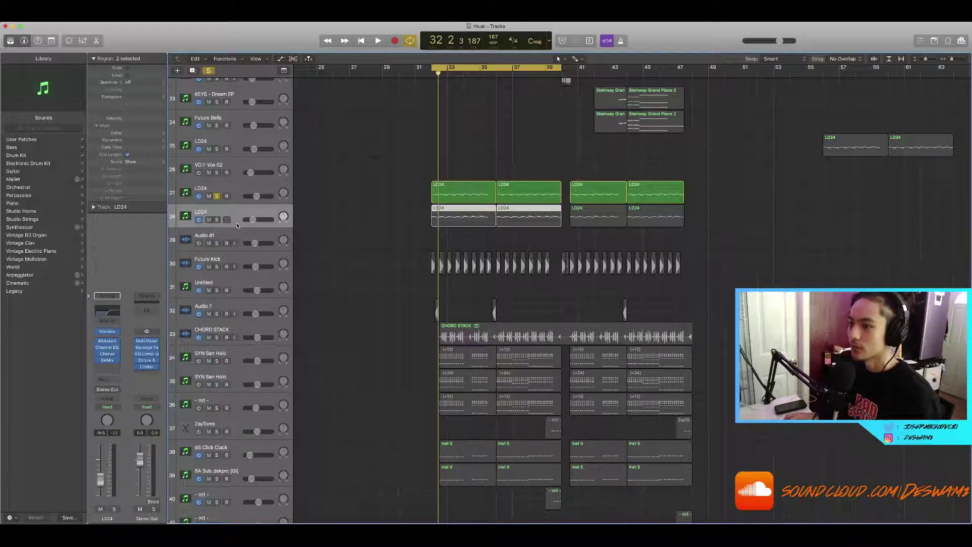
pyautogui.click(219, 220)
pyautogui.click(216, 196)
pyautogui.scroll(-2, 393, 222)
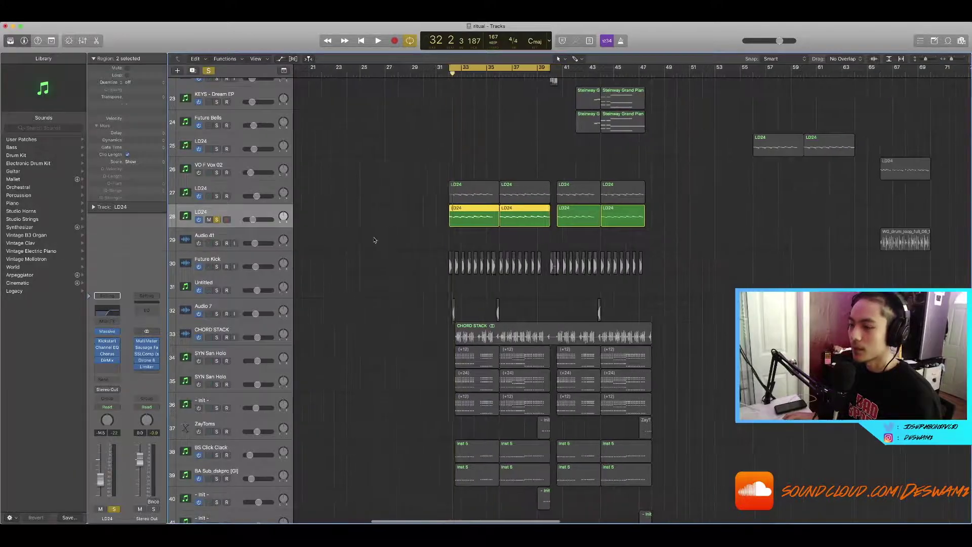
pyautogui.scroll(4, 385, 241)
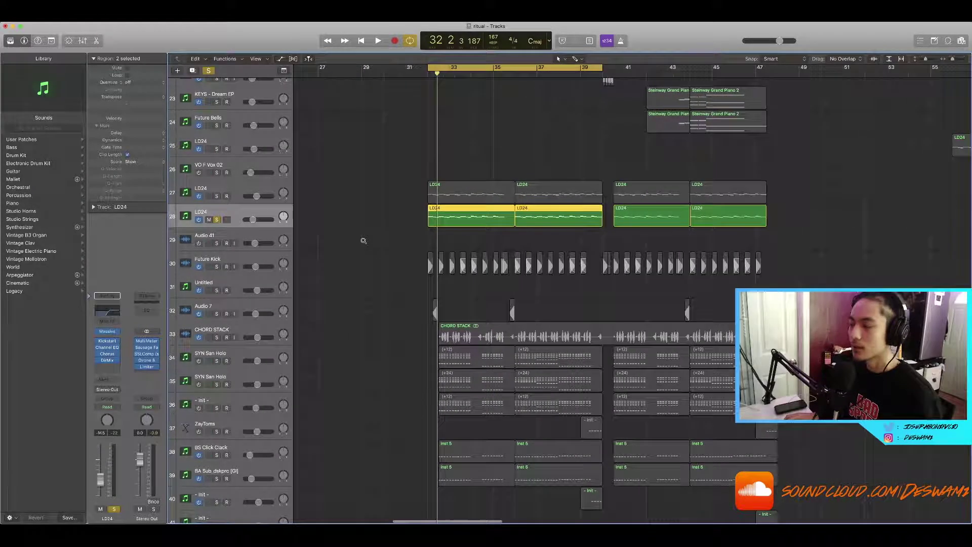
pyautogui.hscroll(-2, 366, 242)
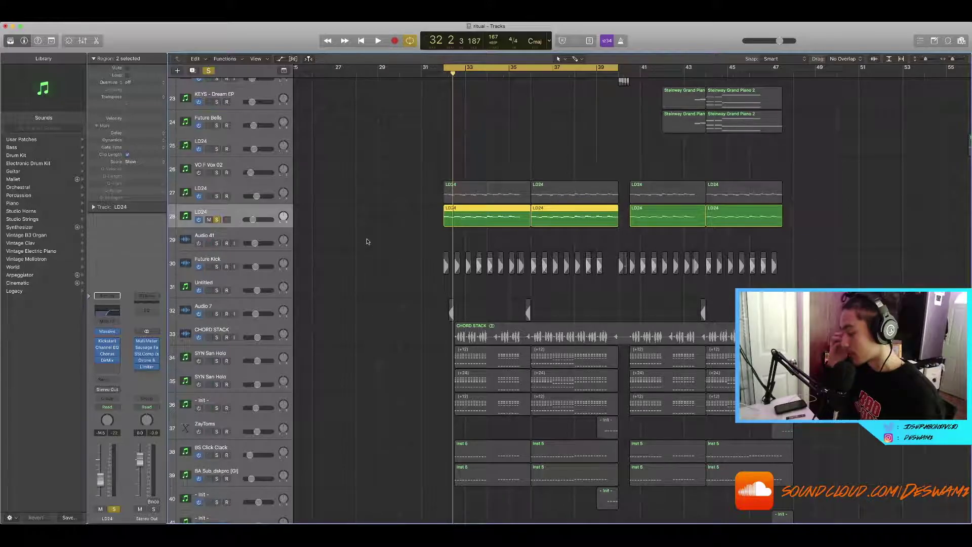
pyautogui.scroll(-4, 371, 242)
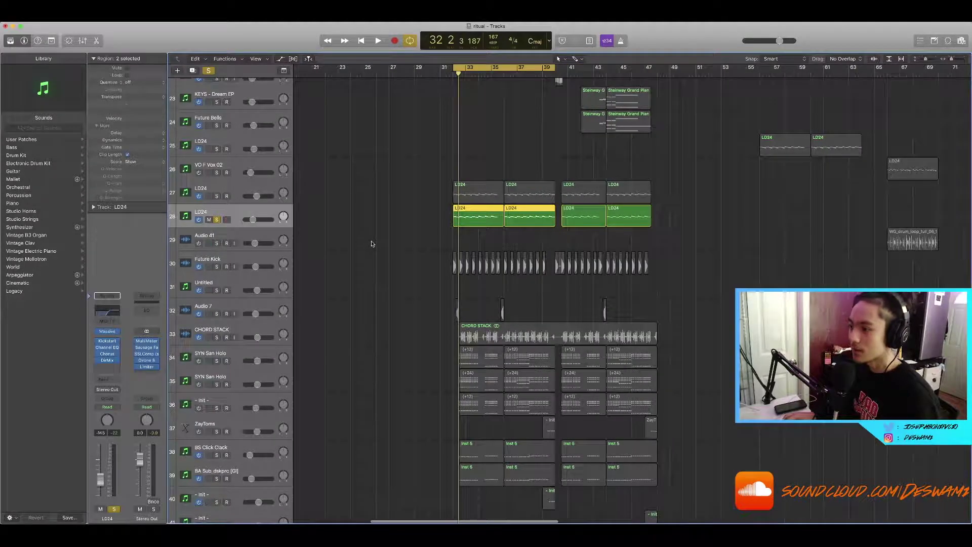
pyautogui.hscroll(4, 371, 242)
pyautogui.scroll(3, 373, 242)
pyautogui.scroll(-3, 371, 243)
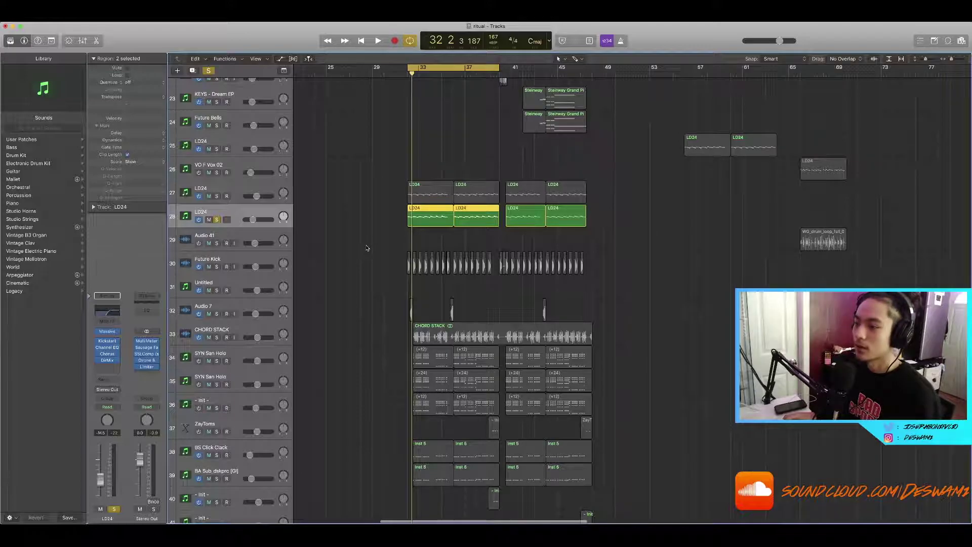
# Play the lower LD24 lead from bar 32 and add the upper LD24 track to the solo to hear both layers.
pyautogui.scroll(3, 367, 248)
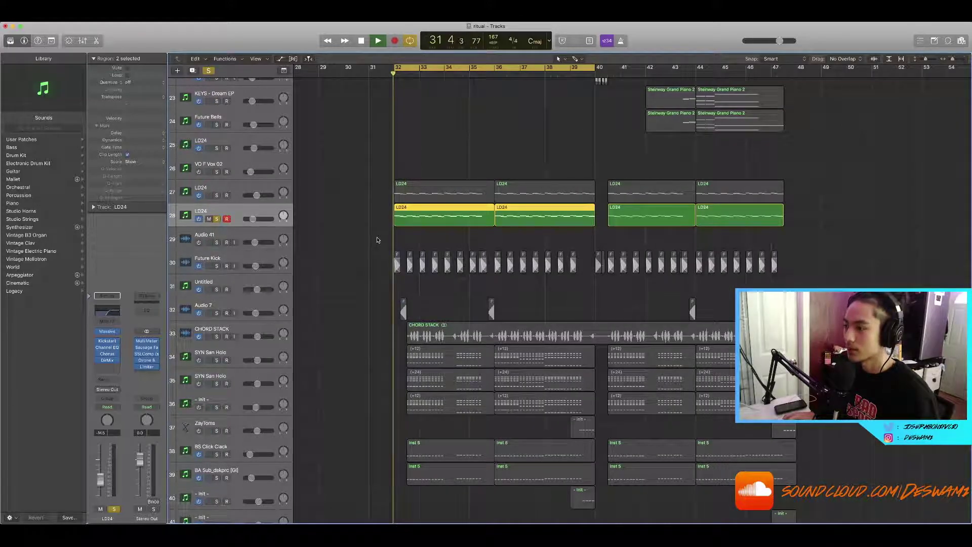
pyautogui.scroll(-2, 377, 240)
pyautogui.press('space')
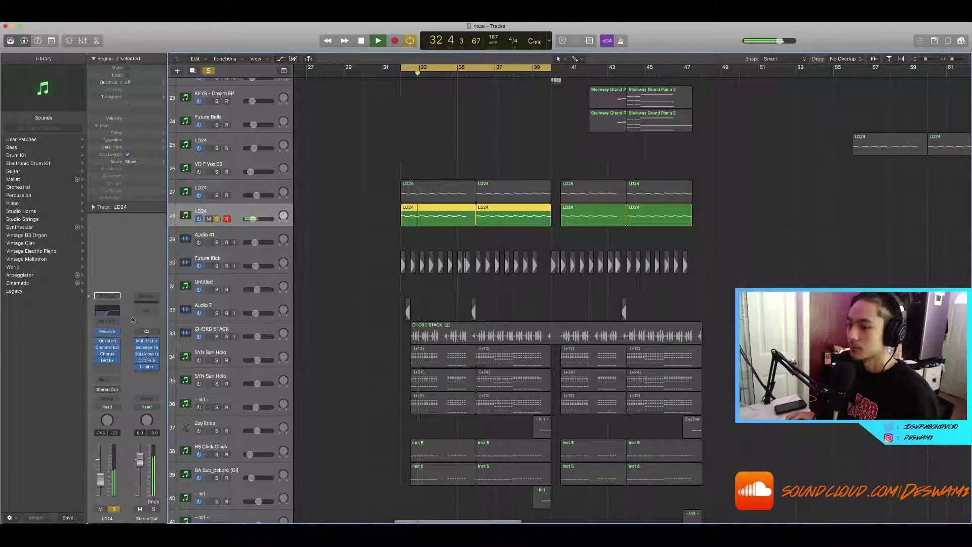
pyautogui.click(216, 196)
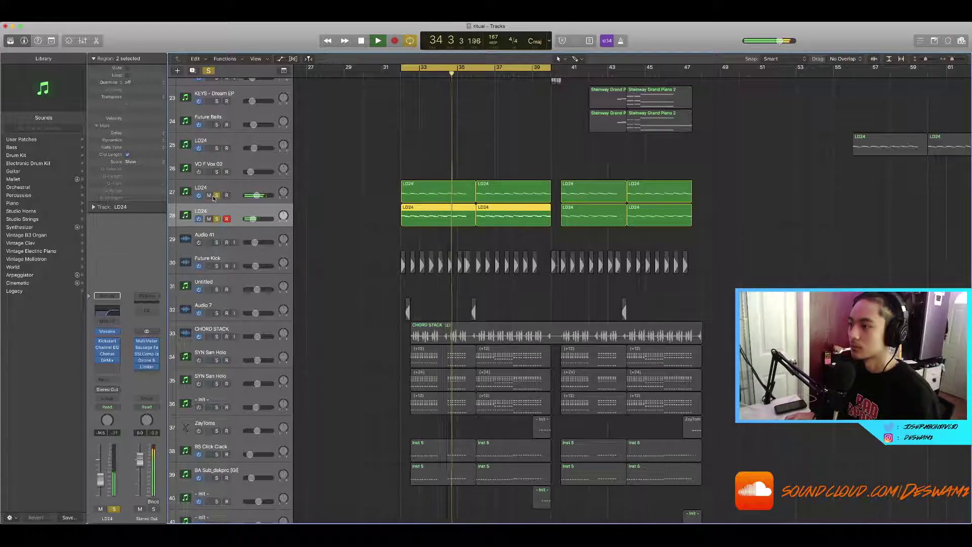
pyautogui.press('space')
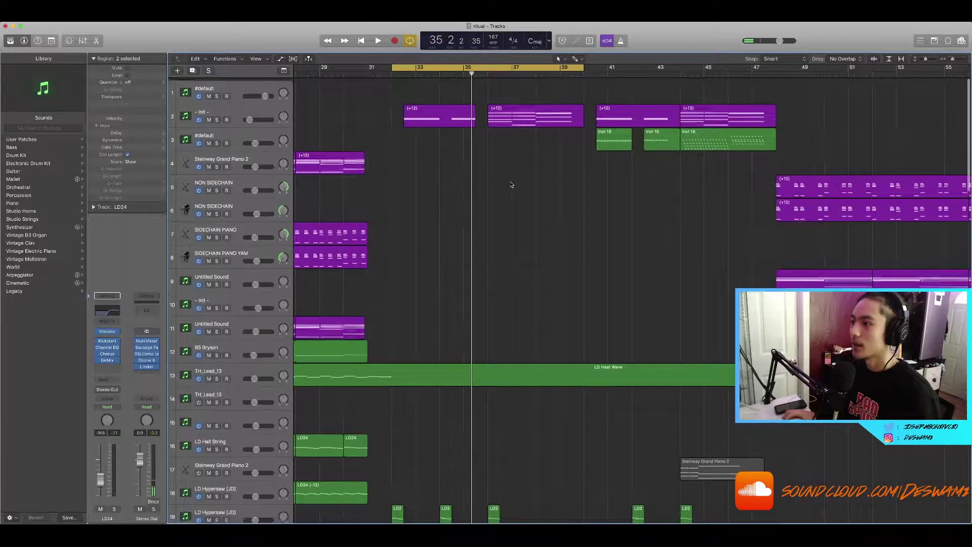
# Solo only the "- Init -" synth on track 2 and play its part in the drop from bar 32.
pyautogui.scroll(-1, 511, 185)
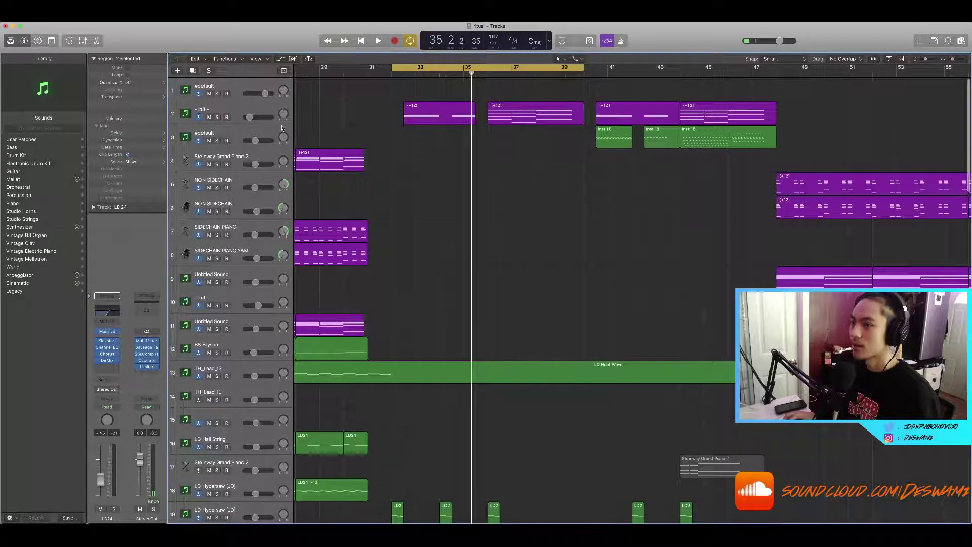
pyautogui.click(240, 111)
pyautogui.press('s')
pyautogui.press('space')
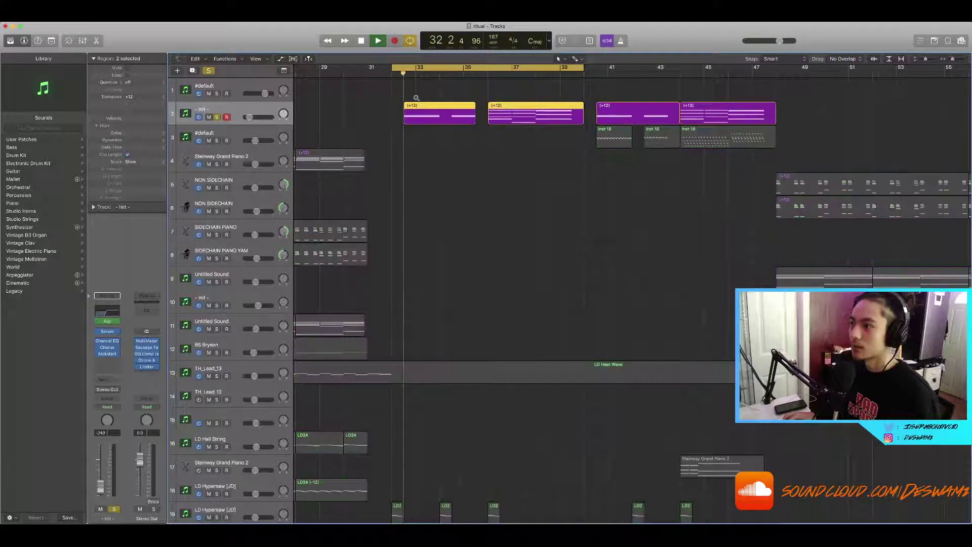
pyautogui.scroll(-2, 418, 104)
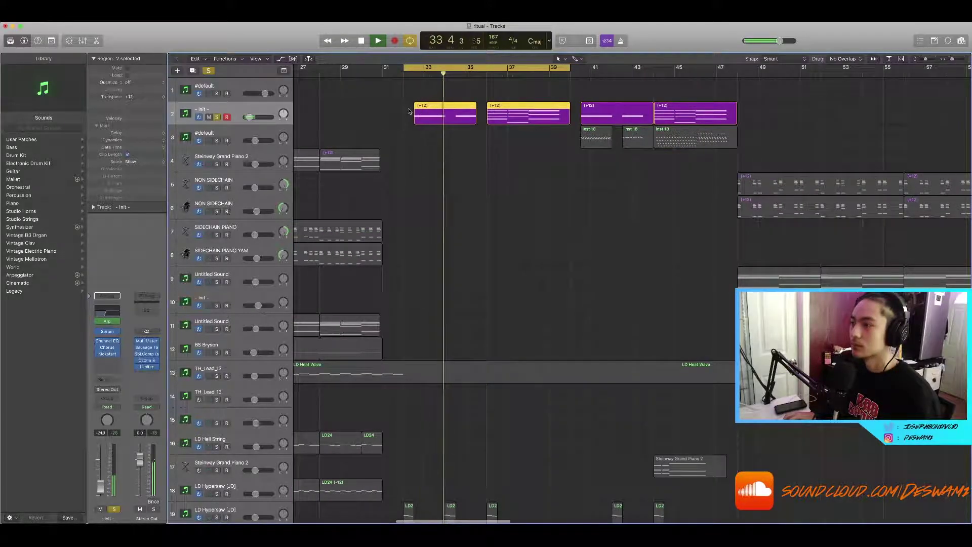
pyautogui.press('space')
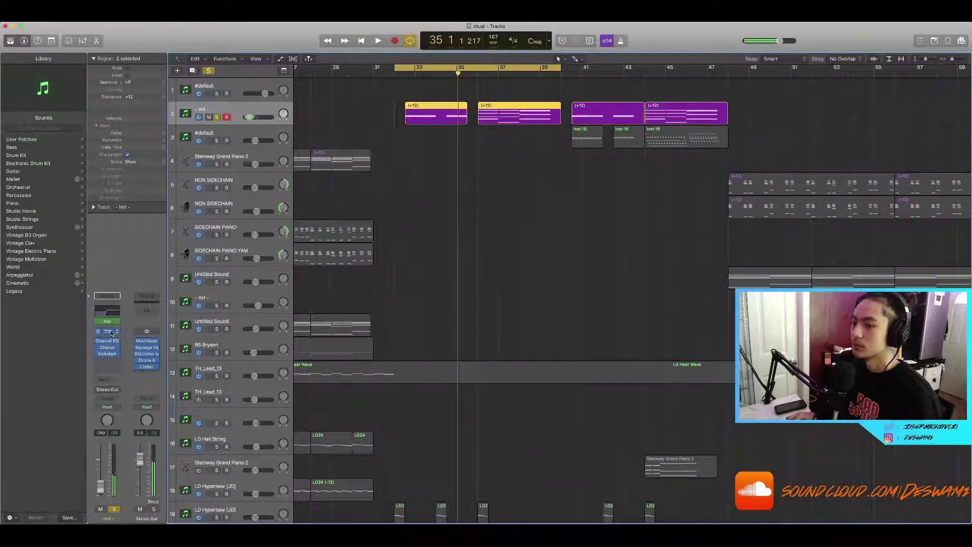
# View the soloed track's Serum instrument and its Arpeggiator, moving each window clear of the track list and closing it.
pyautogui.moveTo(202, 39); pyautogui.dragTo(520, 128)
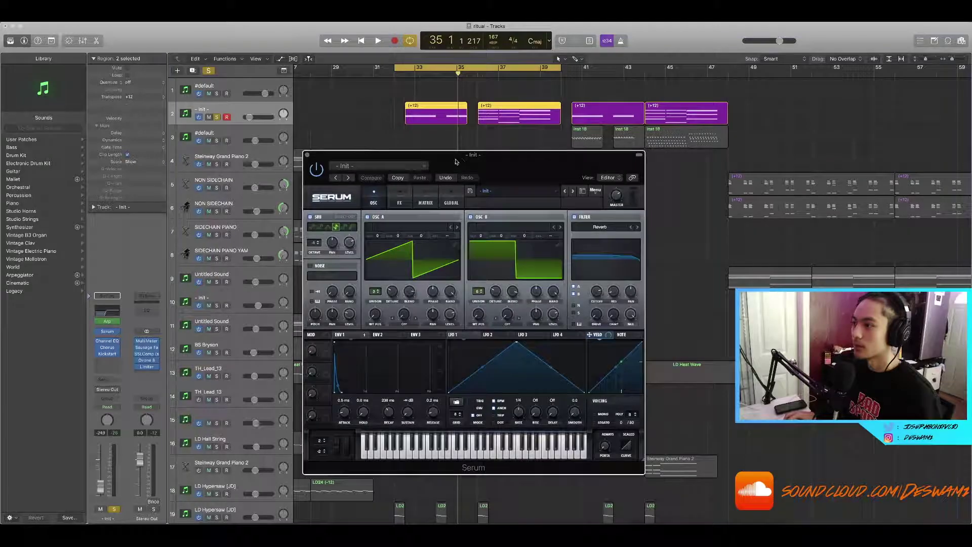
pyautogui.click(98, 331)
pyautogui.click(106, 322)
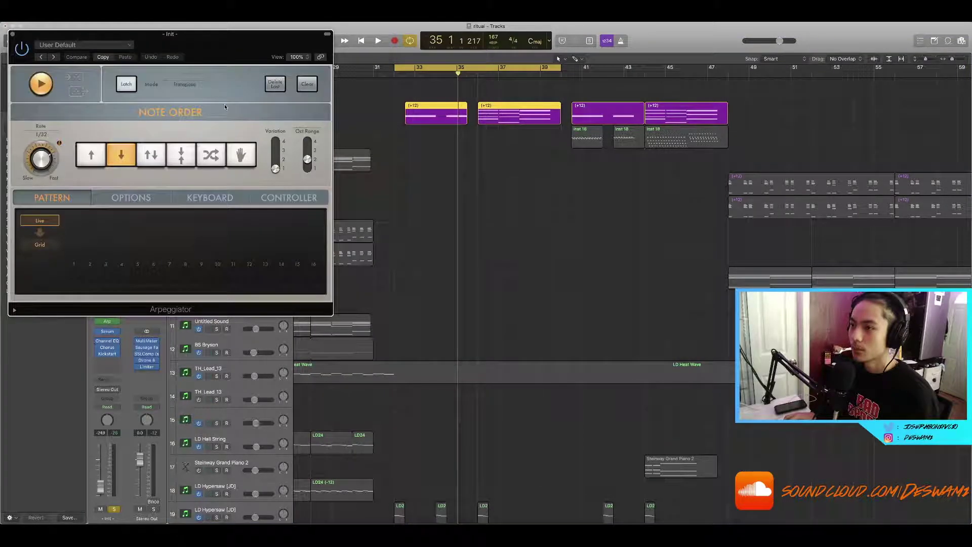
pyautogui.moveTo(185, 50); pyautogui.dragTo(476, 151)
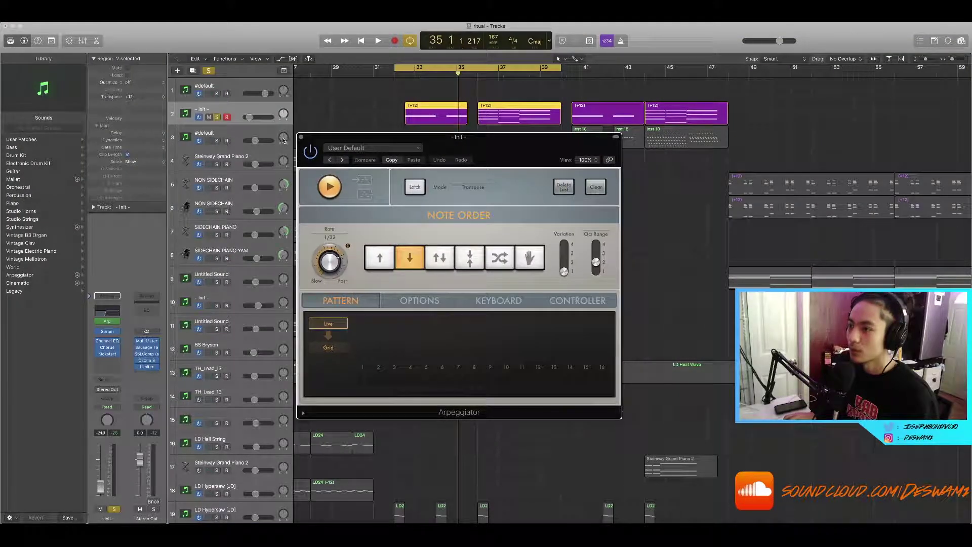
pyautogui.click(300, 137)
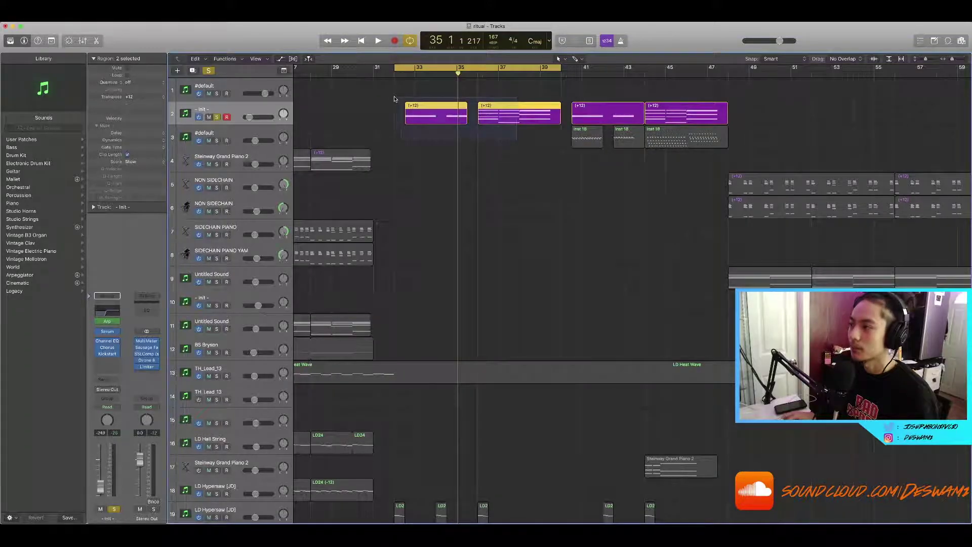
# Show the notes of the soloed track's first drop region in the Piano Roll and examine the chords.
pyautogui.doubleClick(408, 107)
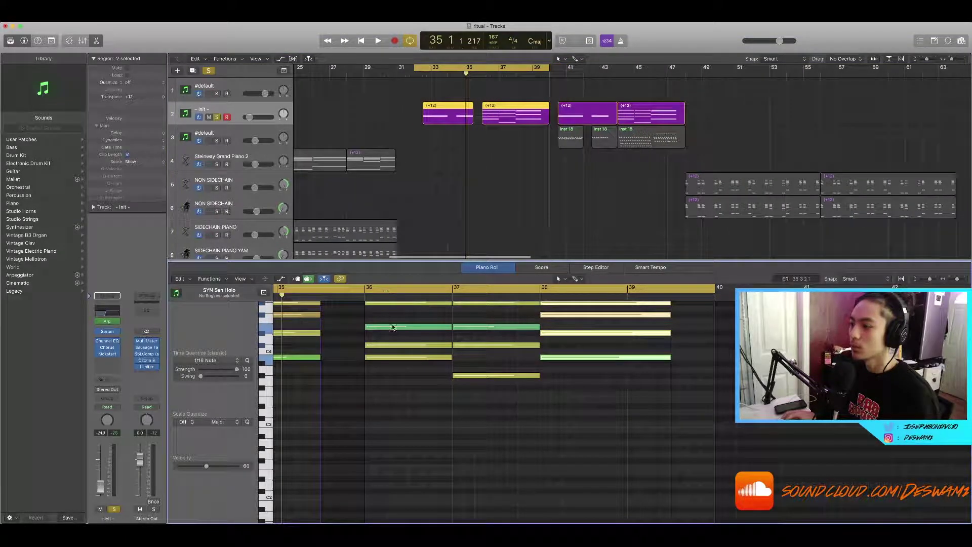
pyautogui.scroll(-3, 385, 337)
pyautogui.scroll(-15, 431, 167)
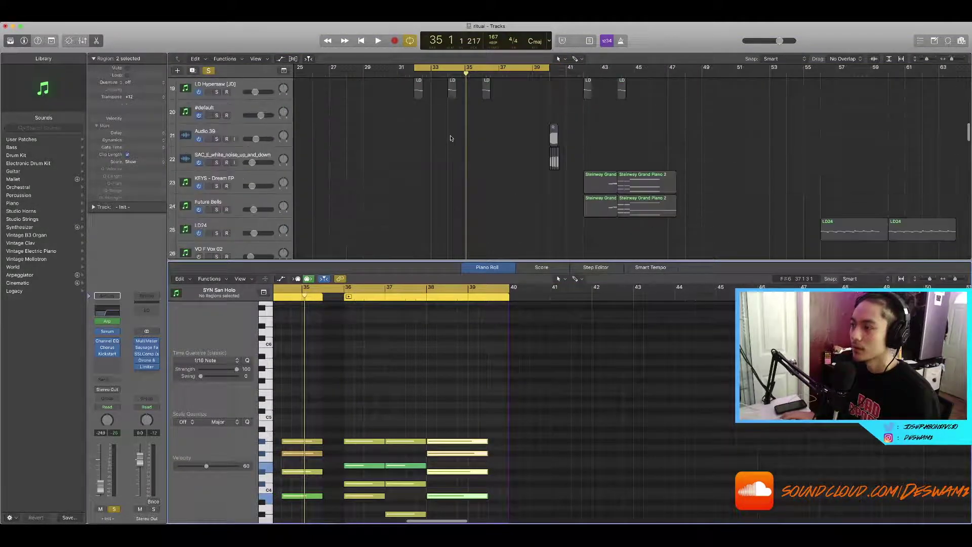
# Solo only the BS Click Clack track and play its bass line from bar 32.
pyautogui.click(217, 100)
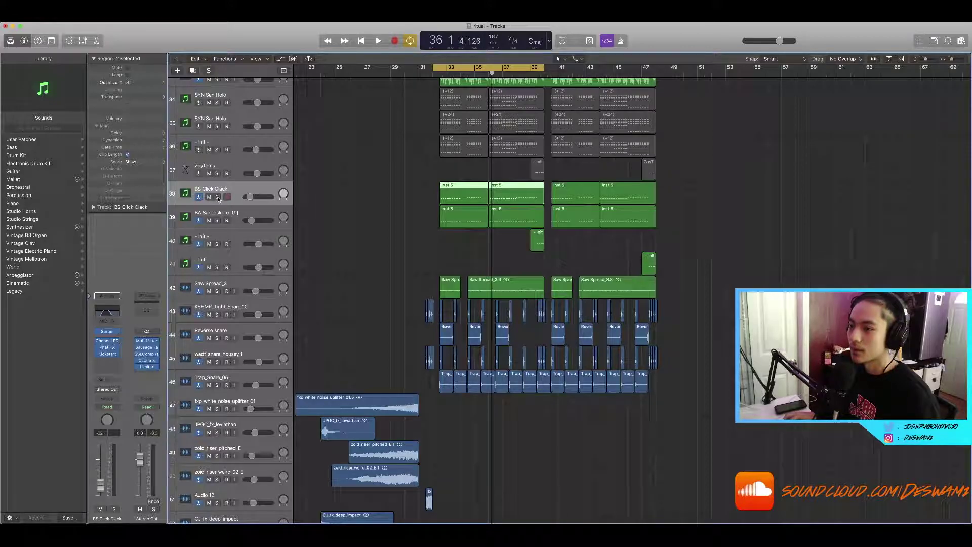
pyautogui.click(218, 197)
pyautogui.click(217, 220)
pyautogui.press('space')
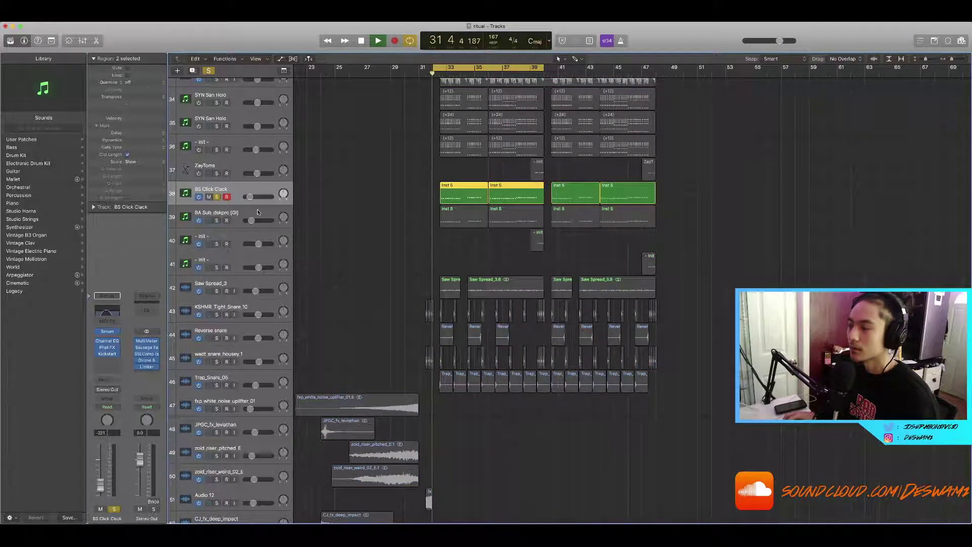
pyautogui.press('super+Right')
pyautogui.press('super+Right')
pyautogui.press('super+Left')
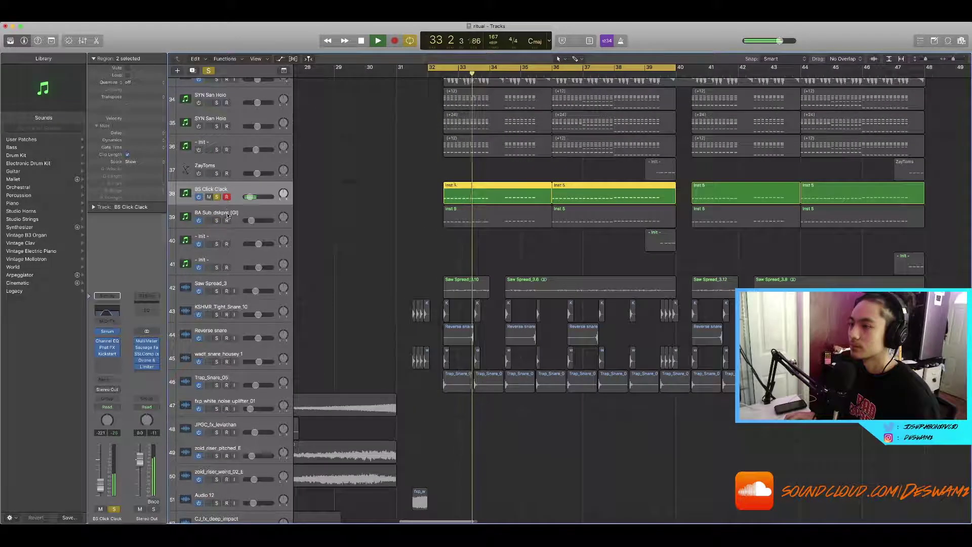
pyautogui.press('space')
# Examine the note rhythm of the BS Click Clack regions between bars 32 and 40.
pyautogui.scroll(5, 305, 180)
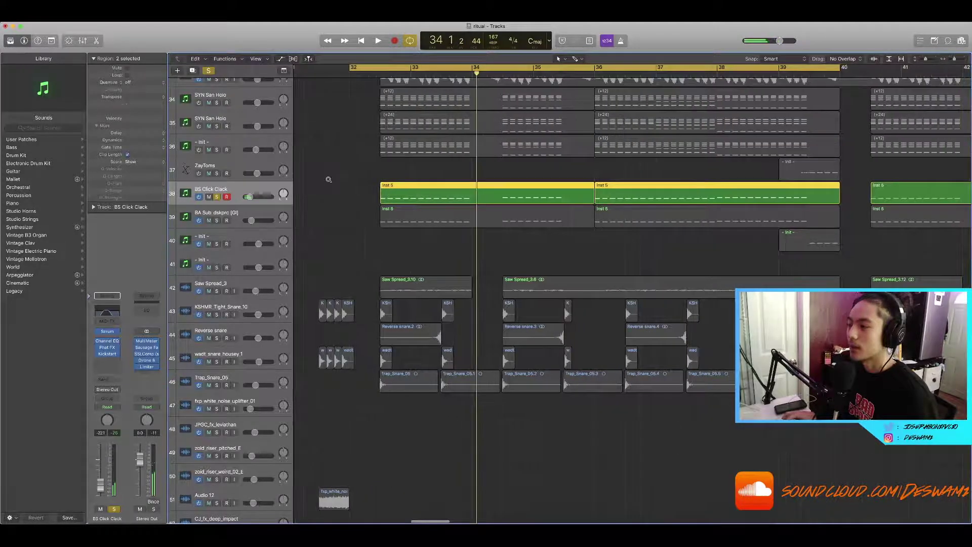
pyautogui.scroll(-4, 327, 178)
pyautogui.moveTo(422, 179); pyautogui.dragTo(630, 198)
pyautogui.scroll(-5, 630, 198)
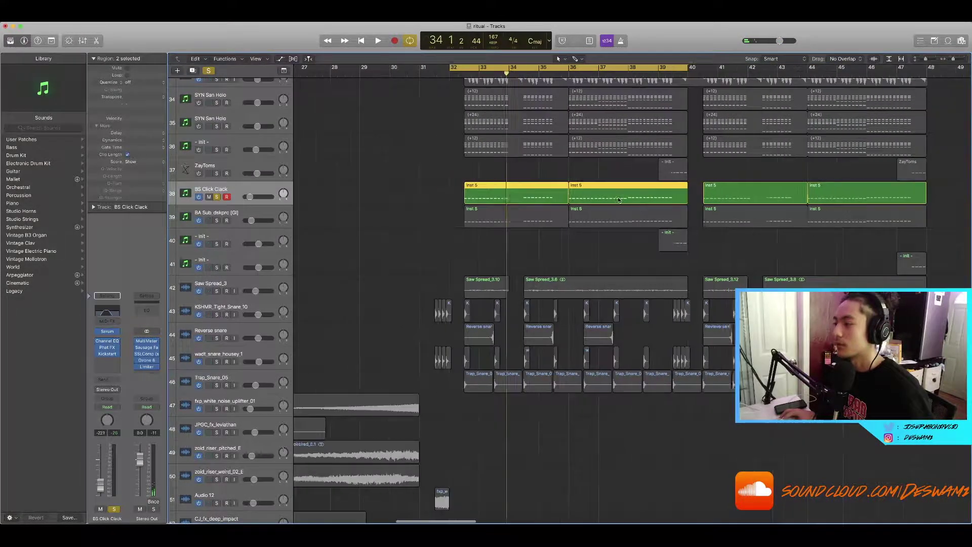
pyautogui.moveTo(459, 203); pyautogui.dragTo(674, 187)
pyautogui.scroll(3, 610, 177)
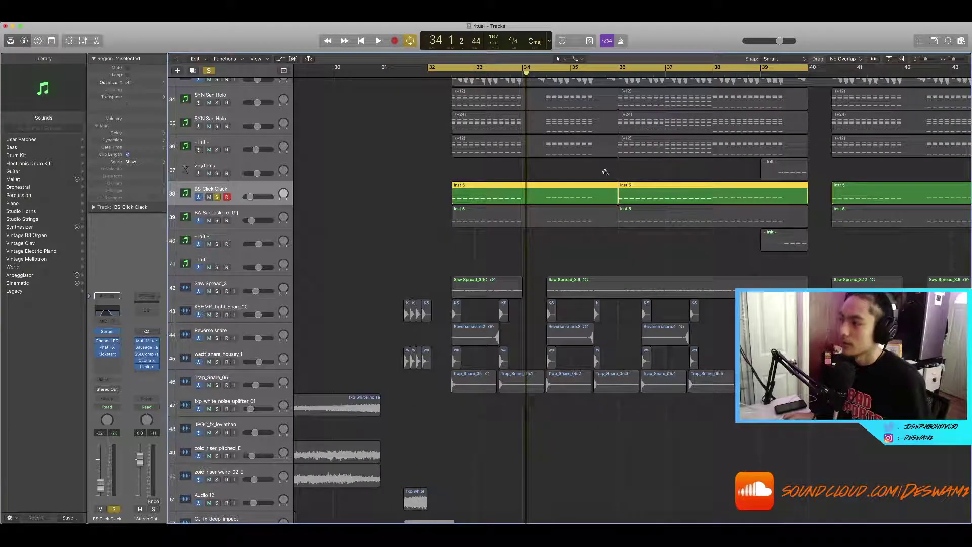
pyautogui.click(605, 172)
pyautogui.moveTo(604, 174); pyautogui.dragTo(631, 193)
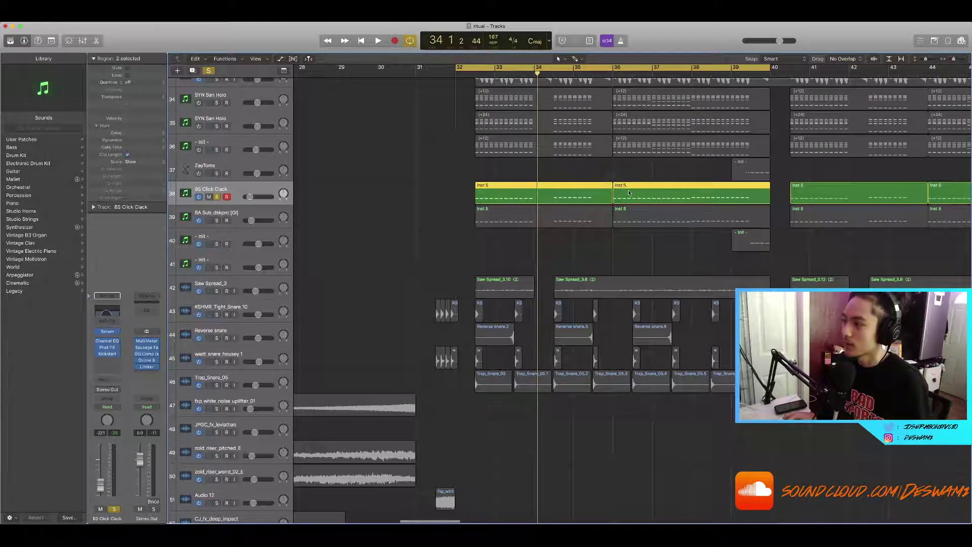
# Replay the soloed BS Click Clack bass from the start of its first drop region.
pyautogui.click(473, 76)
pyautogui.press('space')
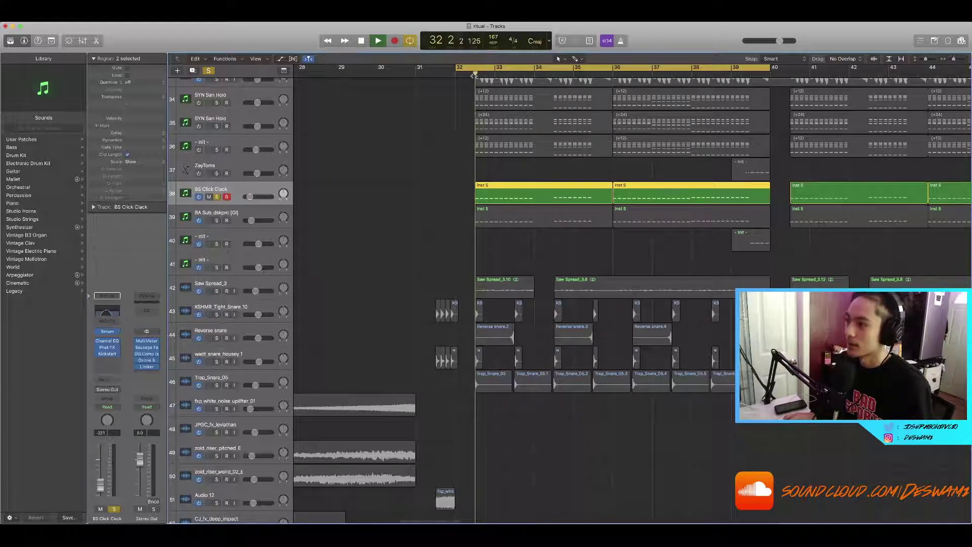
pyautogui.scroll(-3, 242, 268)
pyautogui.press('space')
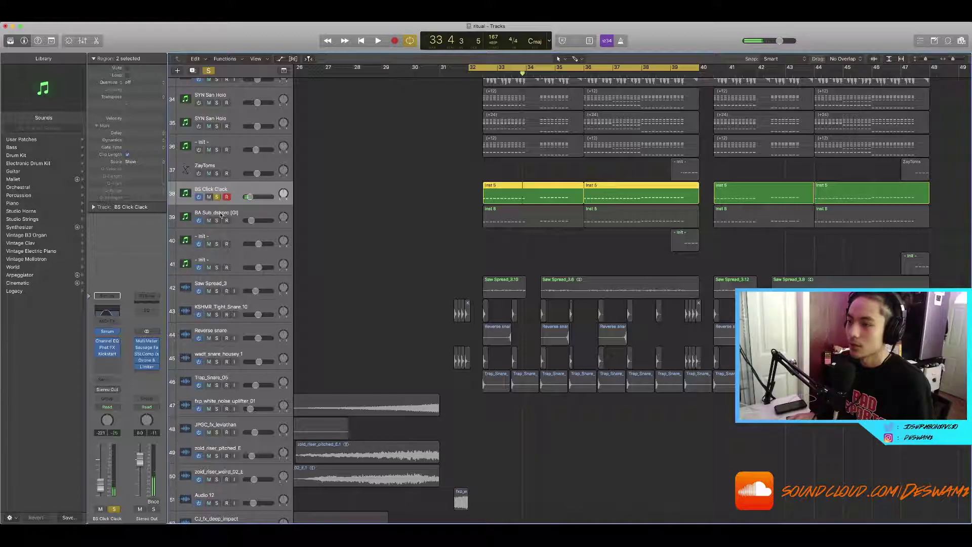
# Solo the BA Sub_dskprc [GI] track alongside BS Click Clack and play from the start of their first regions.
pyautogui.click(217, 220)
pyautogui.click(216, 197)
pyautogui.doubleClick(482, 72)
# View the preset categories in the BA Sub_dskprc [GI] track's Serum, dismiss the list and close the plug-in window.
pyautogui.press('Down')
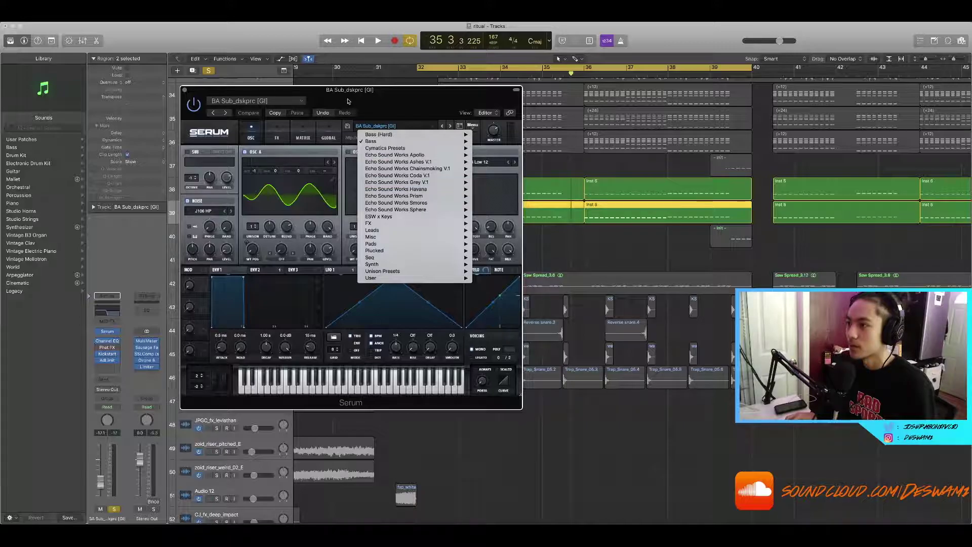
pyautogui.click(348, 101)
pyautogui.click(184, 89)
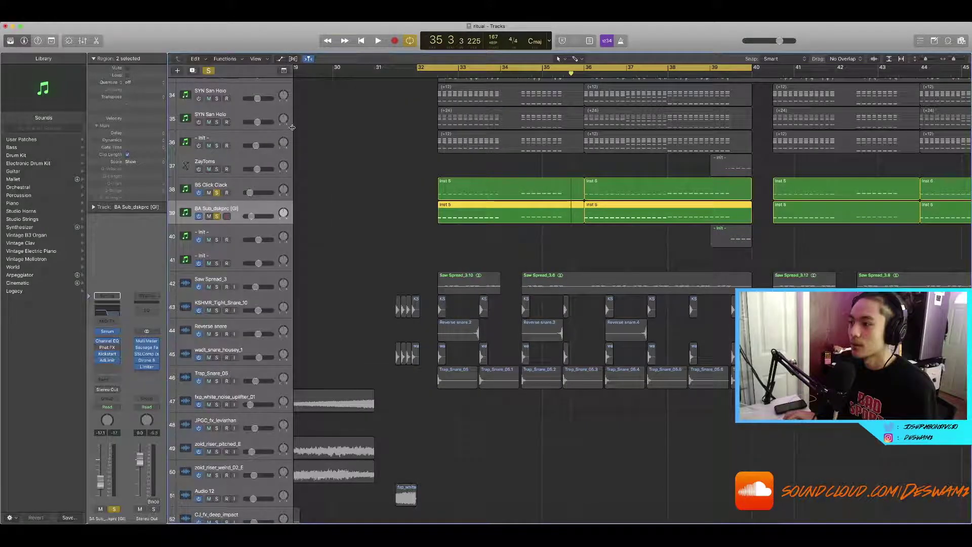
# Examine how the BS Click Clack and BA Sub_dskprc regions line up from bar 32, then deselect the regions.
pyautogui.hscroll(1, 291, 123)
pyautogui.scroll(4, 290, 123)
pyautogui.scroll(-2, 286, 125)
pyautogui.scroll(-3, 286, 124)
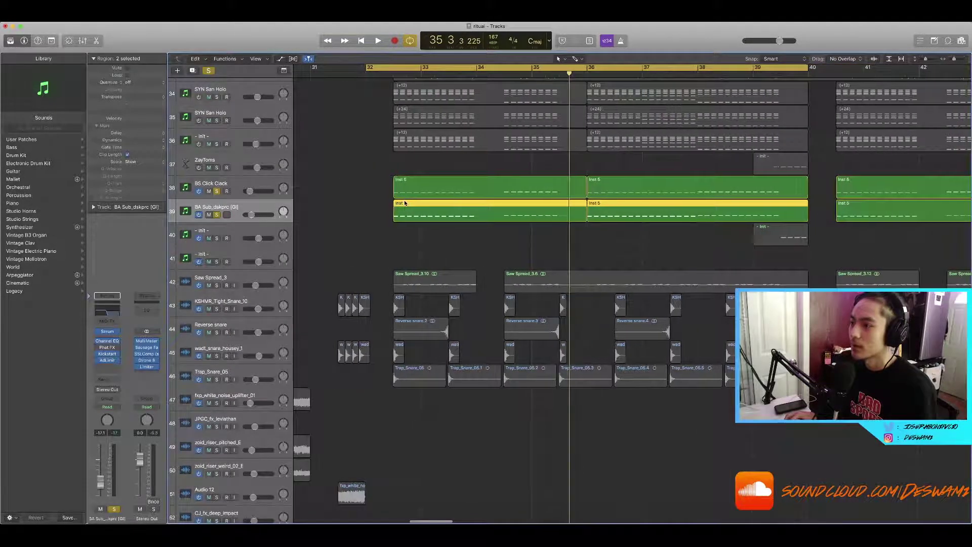
pyautogui.moveTo(497, 238); pyautogui.dragTo(442, 192)
pyautogui.press('super+Left')
pyautogui.click(453, 241)
pyautogui.hscroll(3, 453, 238)
pyautogui.scroll(3, 452, 237)
# Play the BS Click Clack and BA Sub_dskprc bass layers together from bar 32.
pyautogui.press('space')
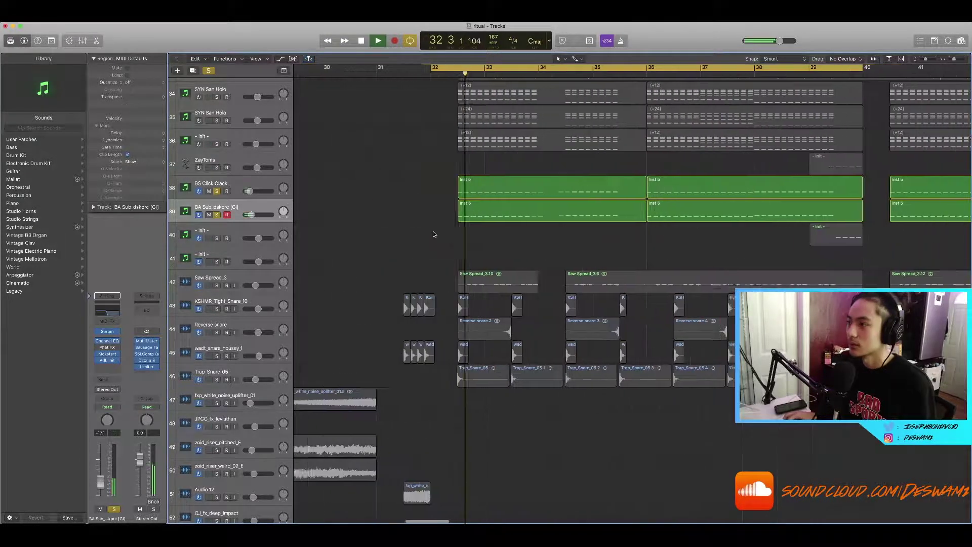
pyautogui.hscroll(2, 433, 234)
pyautogui.scroll(-4, 432, 235)
pyautogui.hscroll(2, 432, 235)
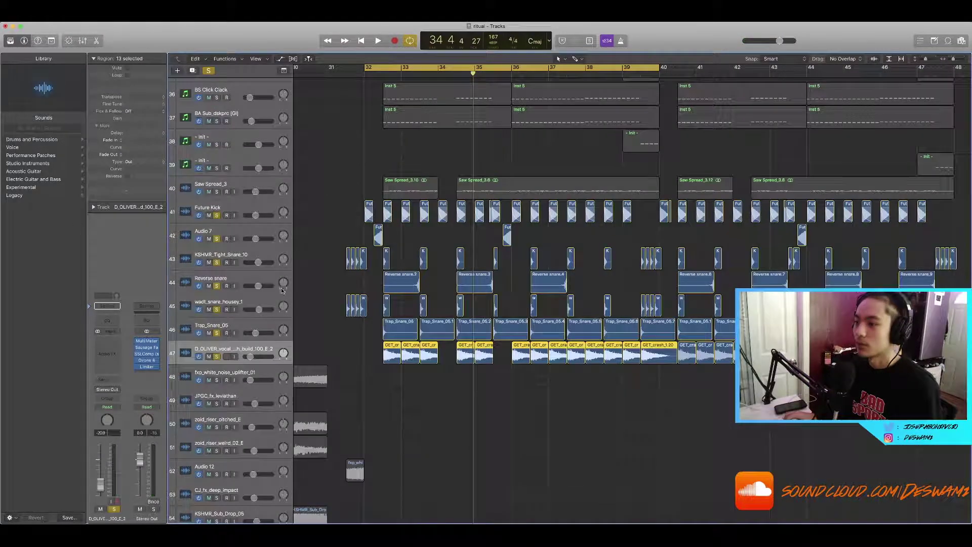
# Play the soloed kick, snare and crash tracks from just before bar 32, and select the first reversed Future Kick region on Audio 7.
pyautogui.press('space')
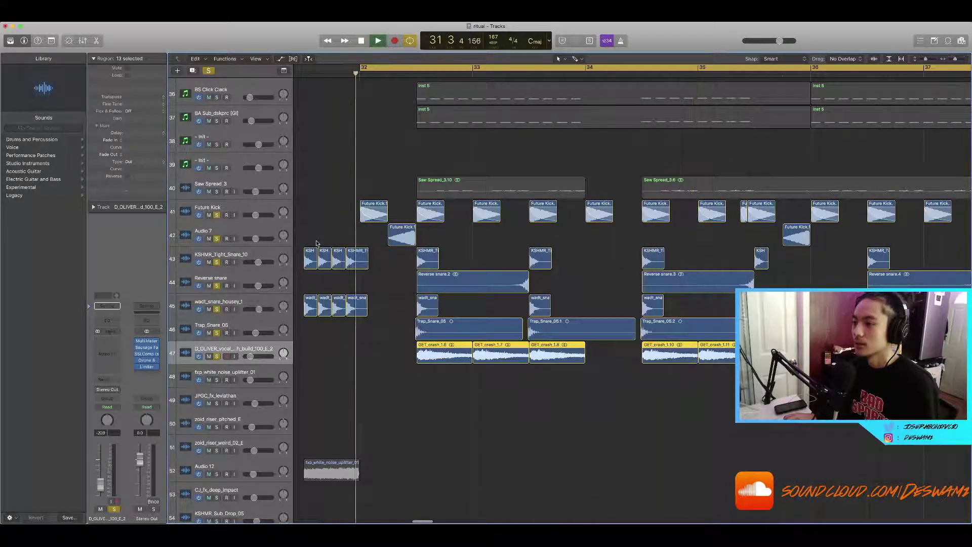
pyautogui.press('space')
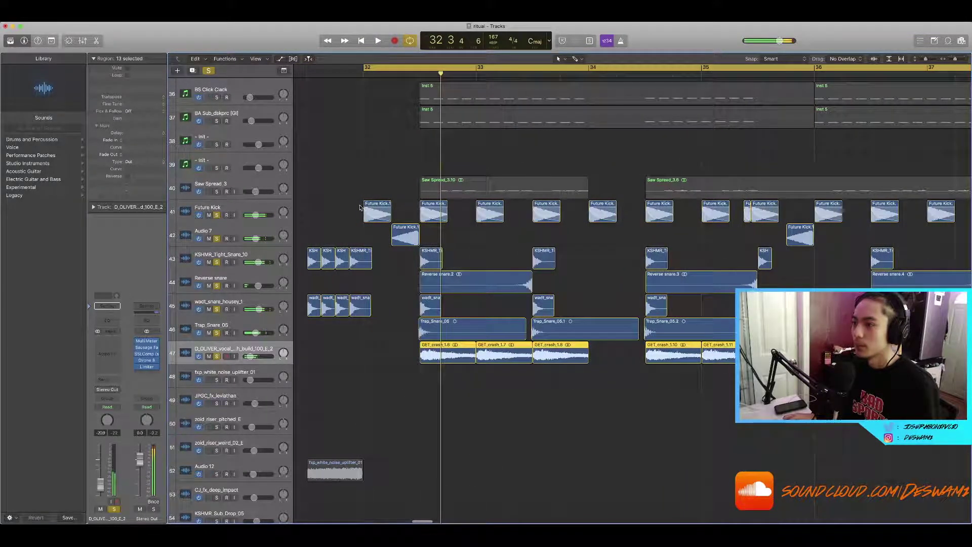
pyautogui.press('super+Left')
pyautogui.click(416, 234)
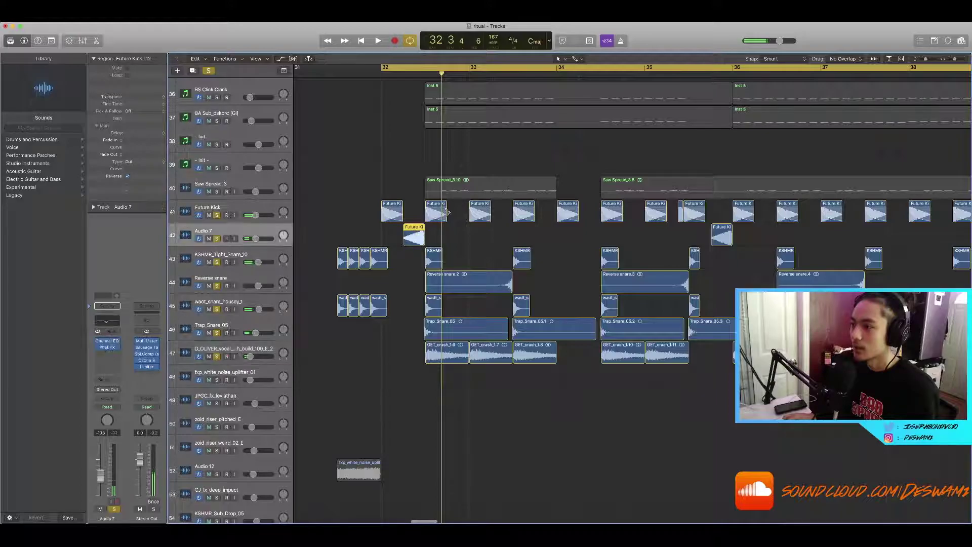
pyautogui.press('super+Left')
pyautogui.press('super+Left')
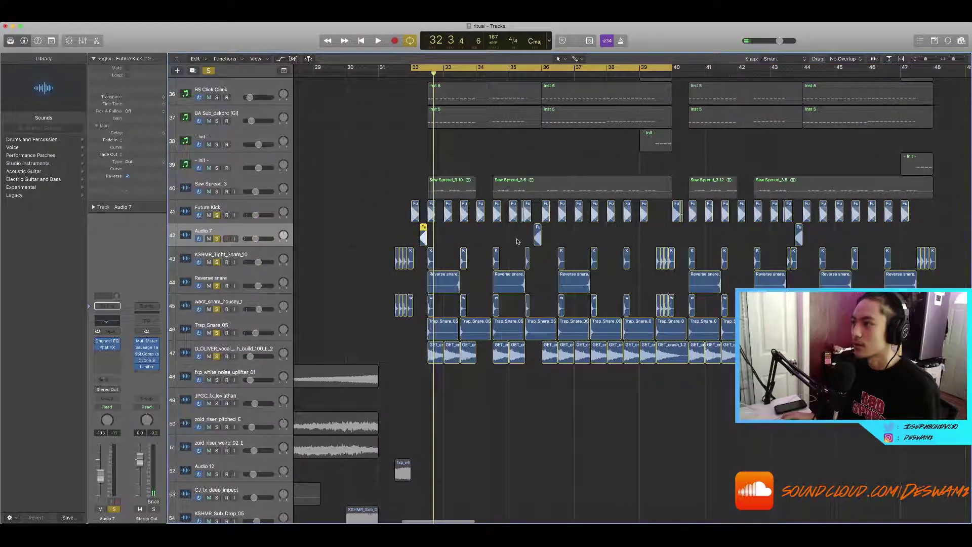
# Place the playhead at bar 36 and play the cycled drop section with the drum tracks soloed.
pyautogui.click(538, 76)
pyautogui.press('super+Right')
pyautogui.press('super+Right')
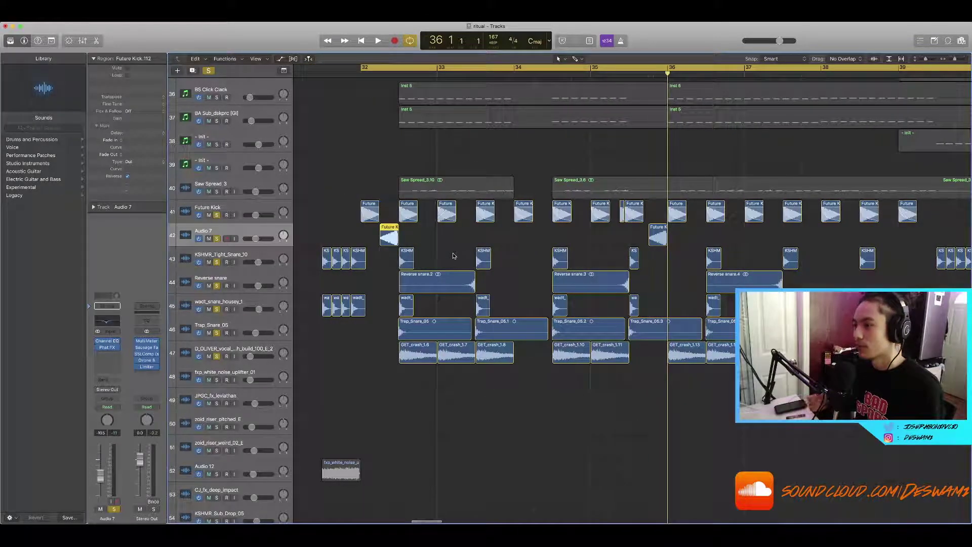
pyautogui.scroll(-1, 446, 258)
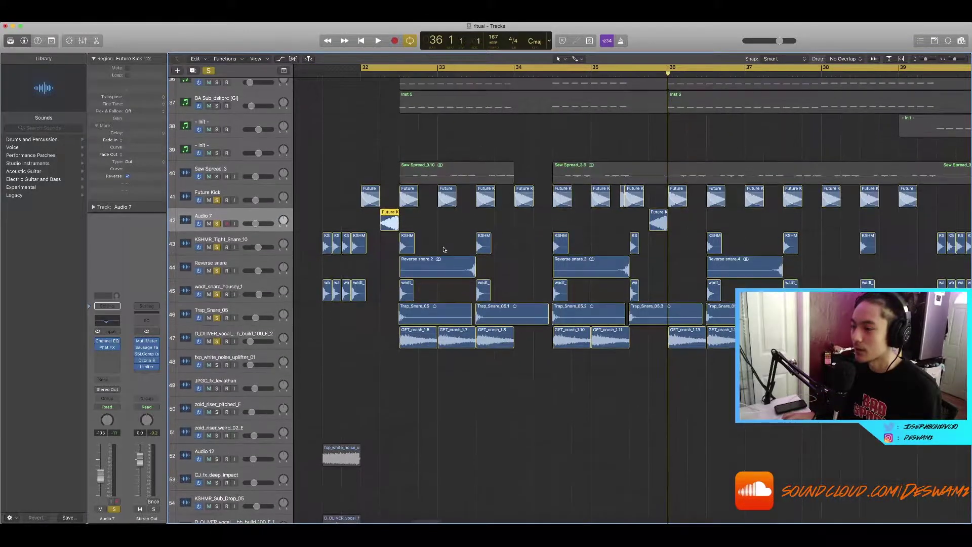
pyautogui.press('space')
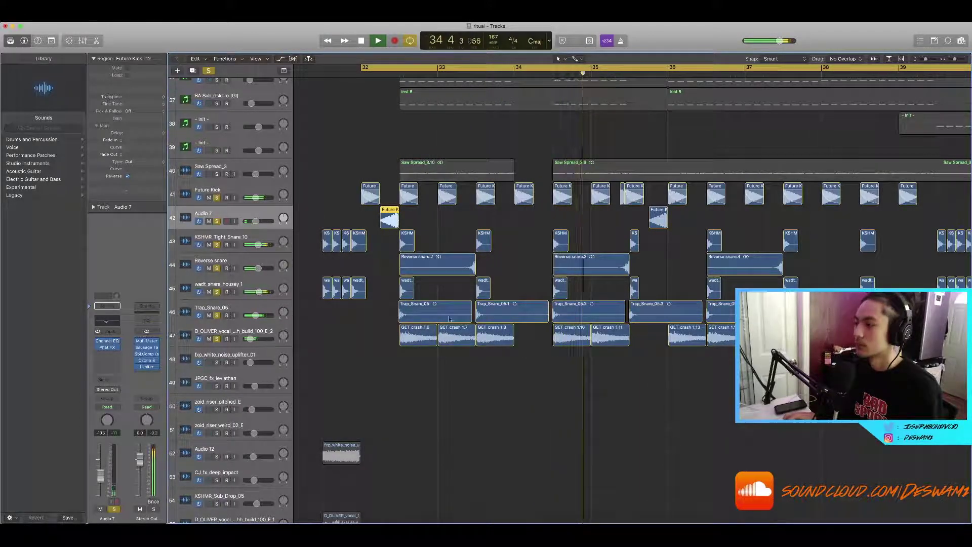
# Finish auditioning the soloed drum tracks, stop playback, and select track 47, which holds the GET_crash regions.
pyautogui.hscroll(3, 462, 331)
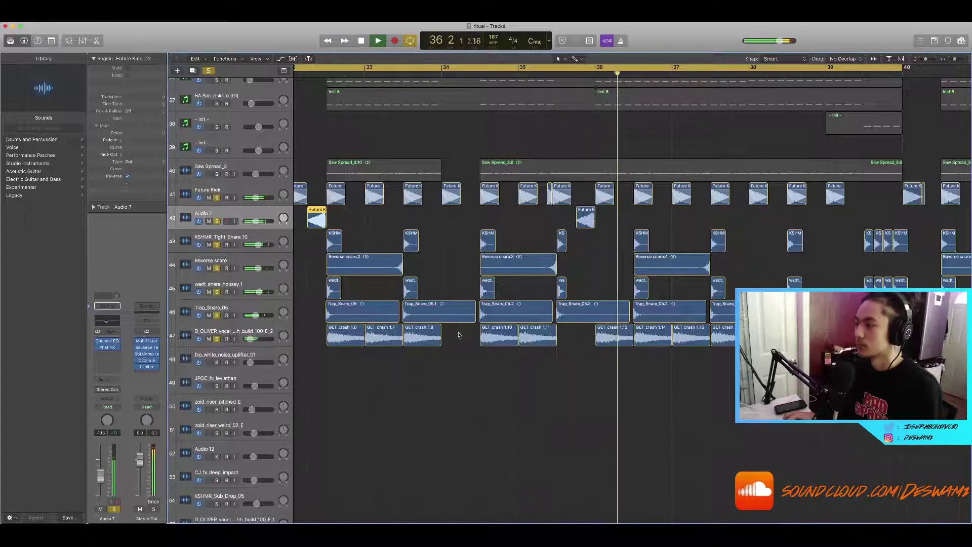
pyautogui.hscroll(-1, 468, 354)
pyautogui.press('space')
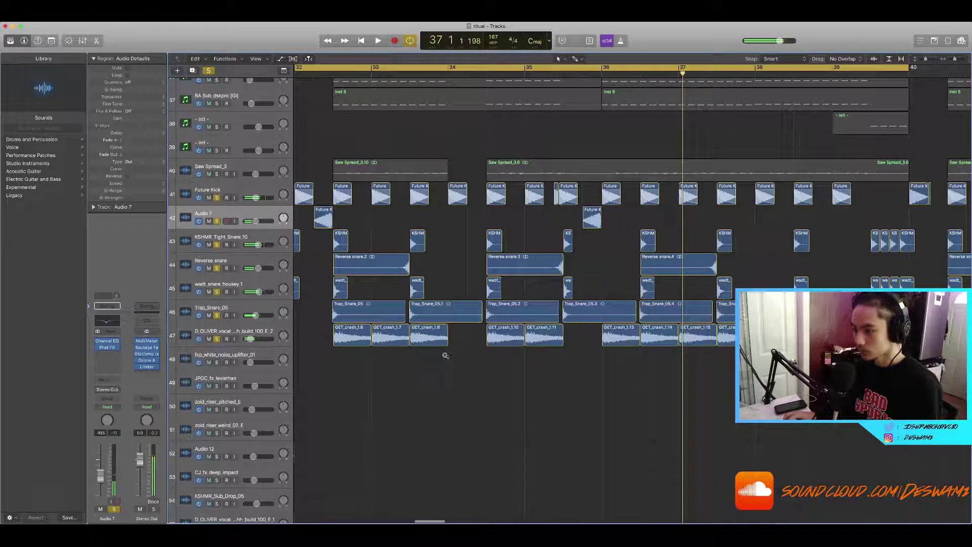
pyautogui.scroll(-8, 445, 355)
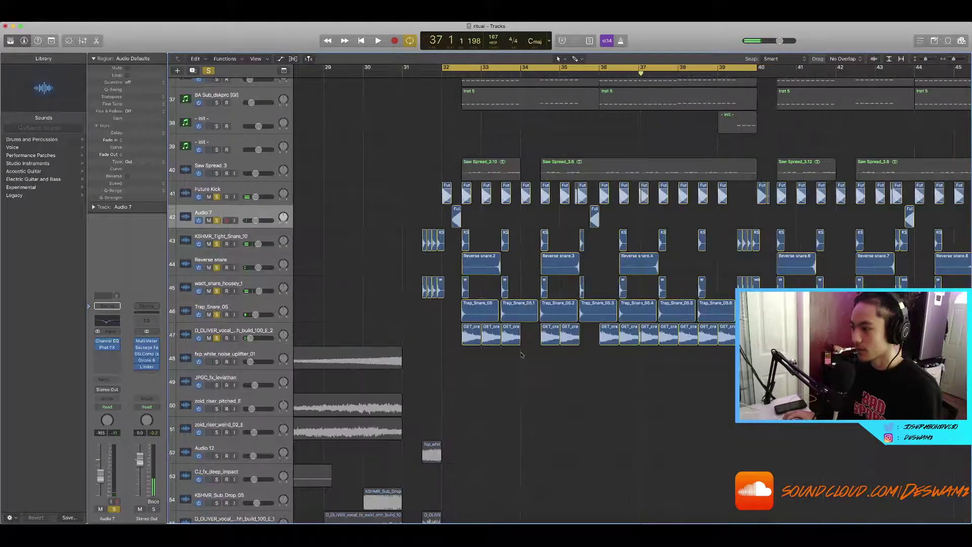
pyautogui.hscroll(-1, 694, 358)
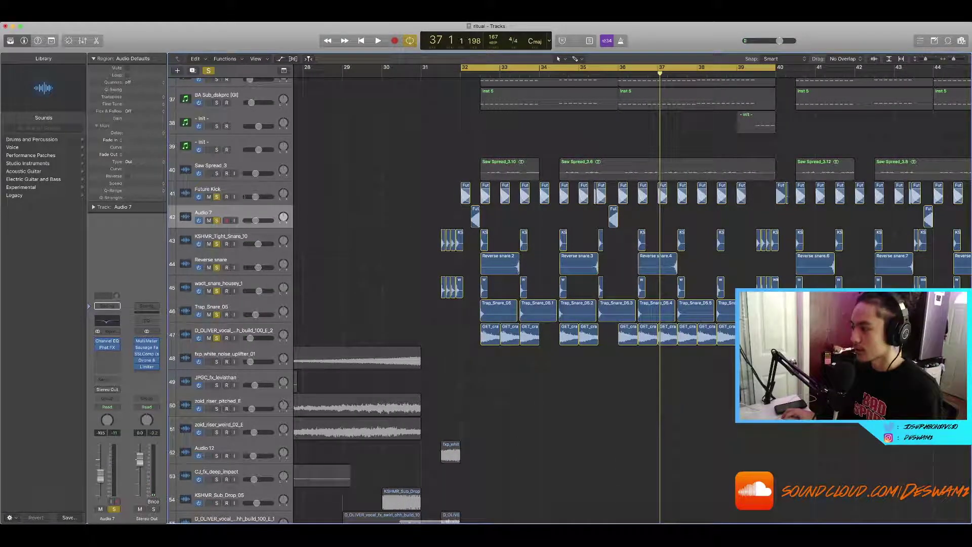
pyautogui.click(476, 334)
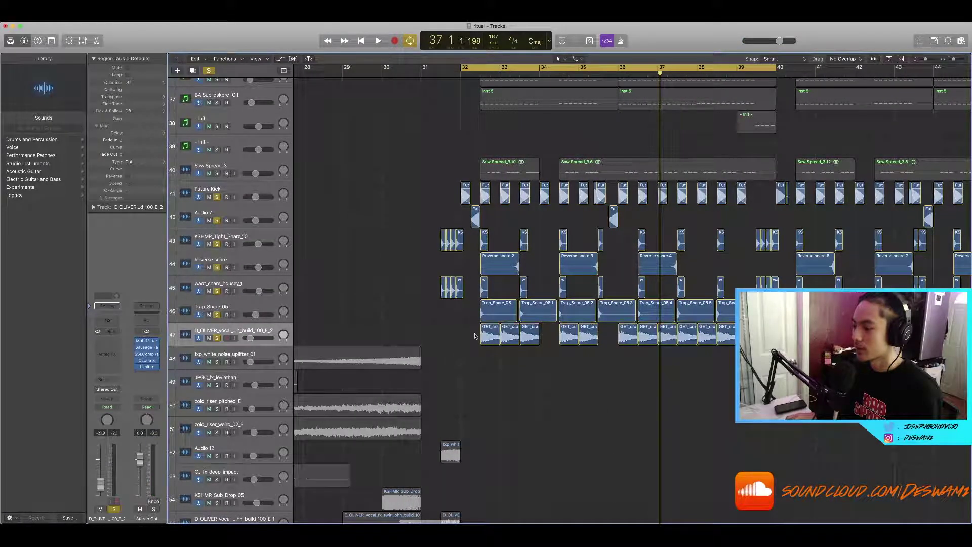
pyautogui.scroll(4, 476, 334)
pyautogui.hscroll(-1, 476, 334)
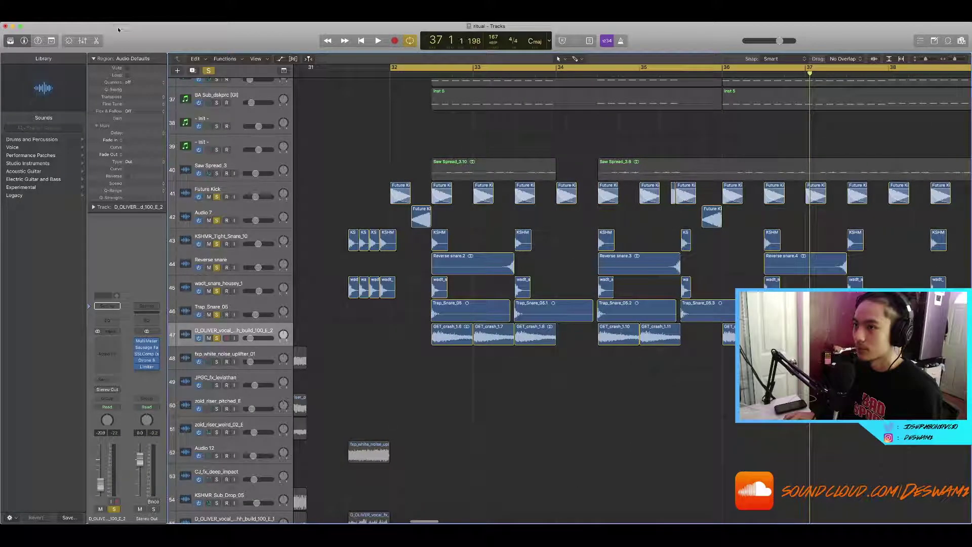
# Clear the current solos, solo only the four snare tracks from KSHMR_Tight_Snare_10 to Trap_Snare_05, and play them from just before bar 32.
pyautogui.click(207, 71)
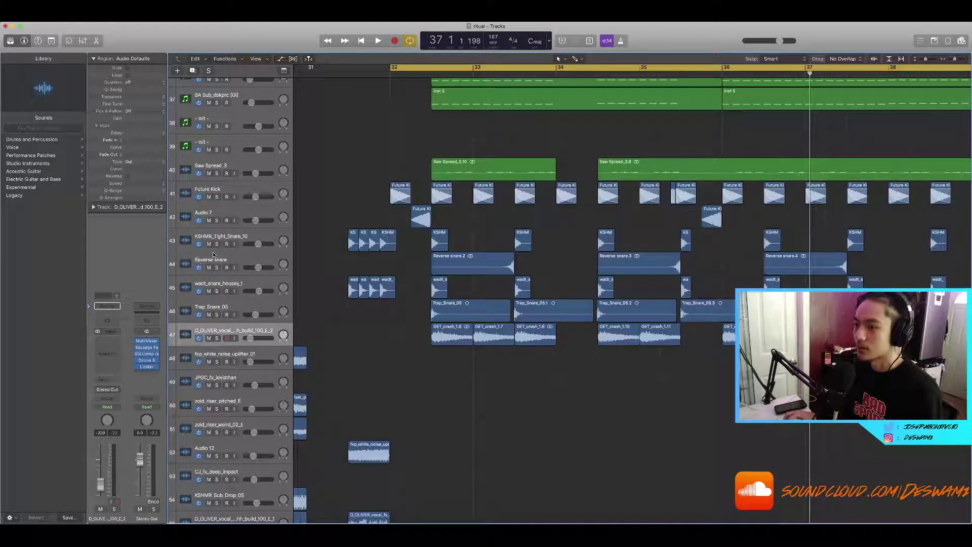
pyautogui.moveTo(219, 248); pyautogui.dragTo(209, 313)
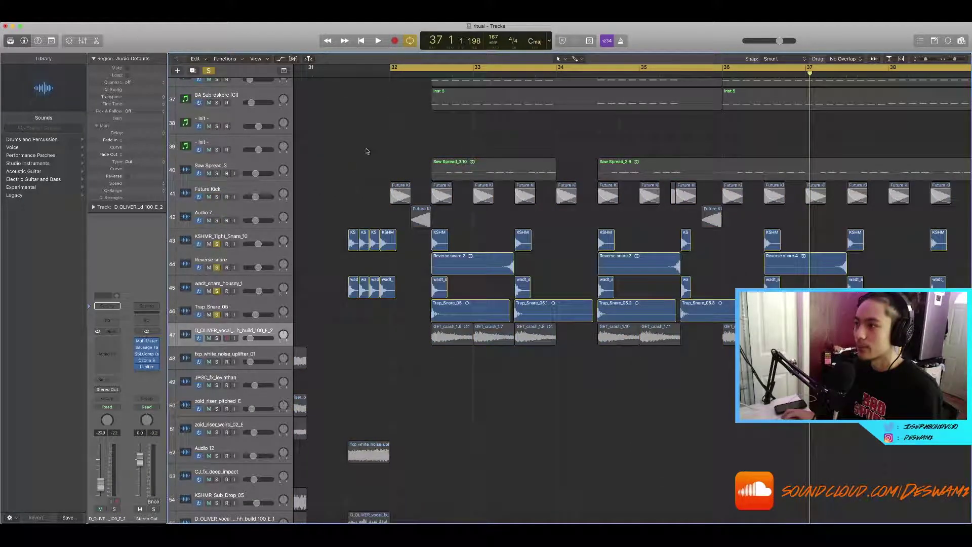
pyautogui.press('space')
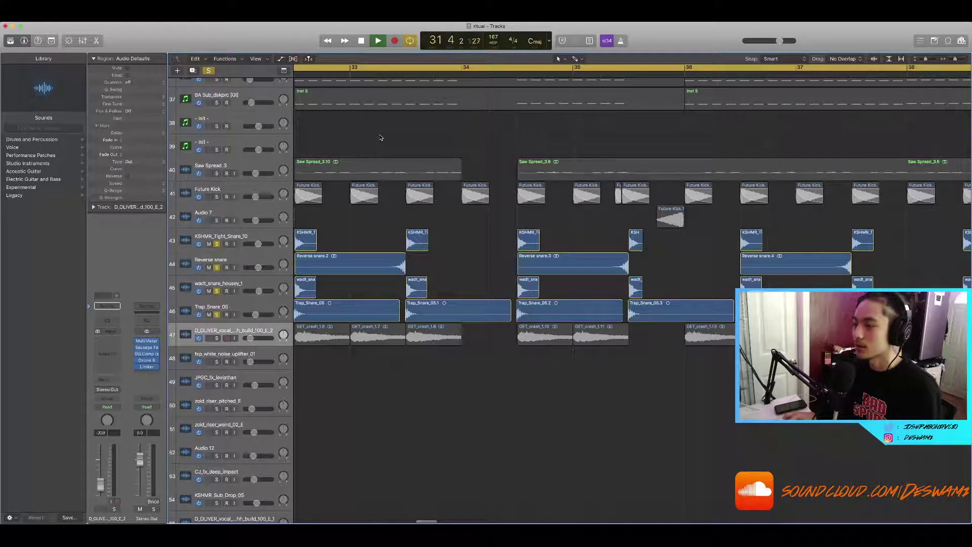
pyautogui.hscroll(3, 380, 139)
pyautogui.scroll(-3, 377, 138)
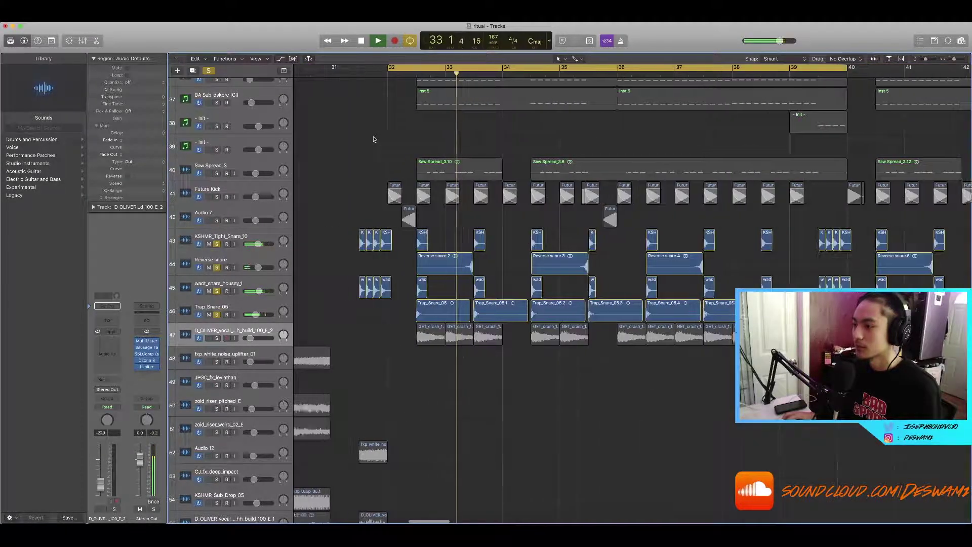
pyautogui.hscroll(-1, 374, 138)
pyautogui.hscroll(2, 374, 139)
pyautogui.scroll(4, 374, 140)
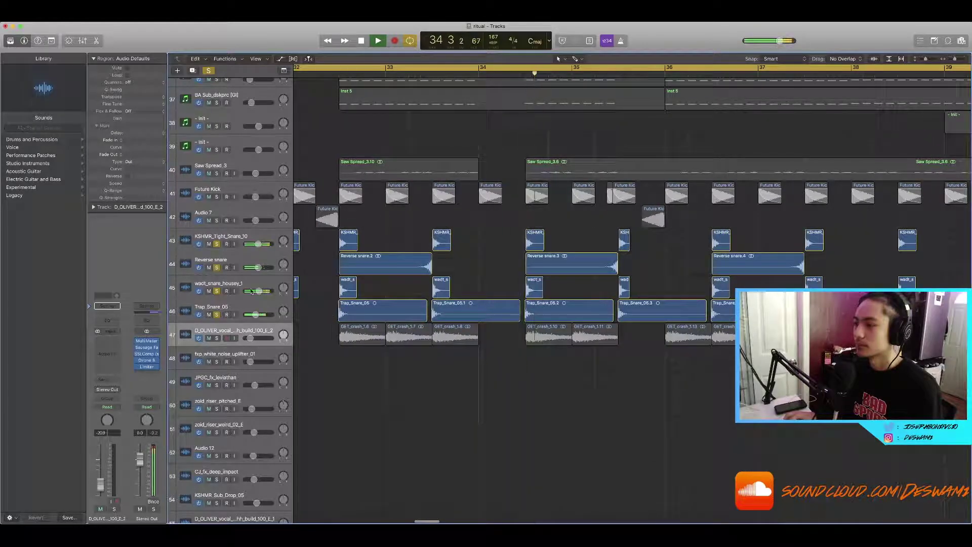
# Audition KSHMR_Tight_Snare_10 and wadt_snare_housey_1 separately, with each one soloed on its own from just before bar 32.
pyautogui.moveTo(218, 268); pyautogui.dragTo(215, 314)
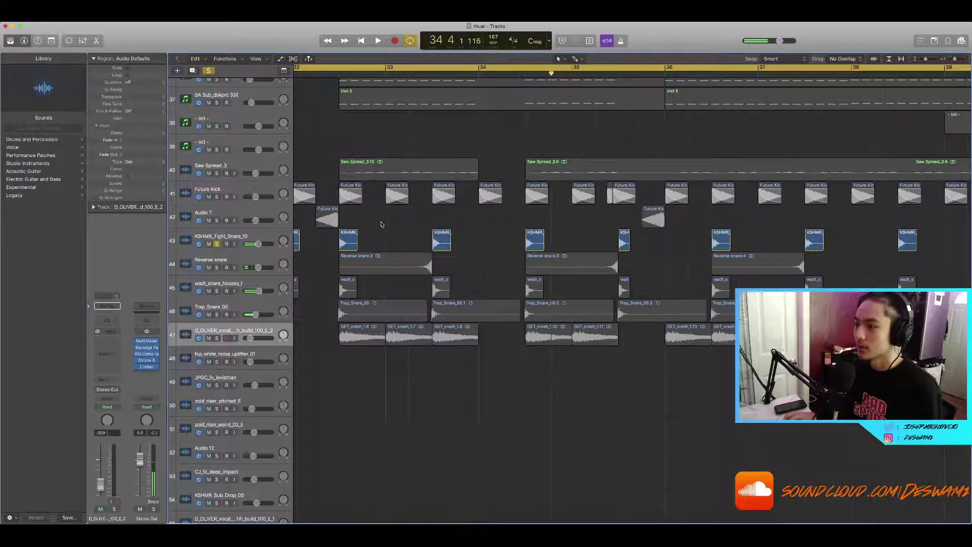
pyautogui.press('space')
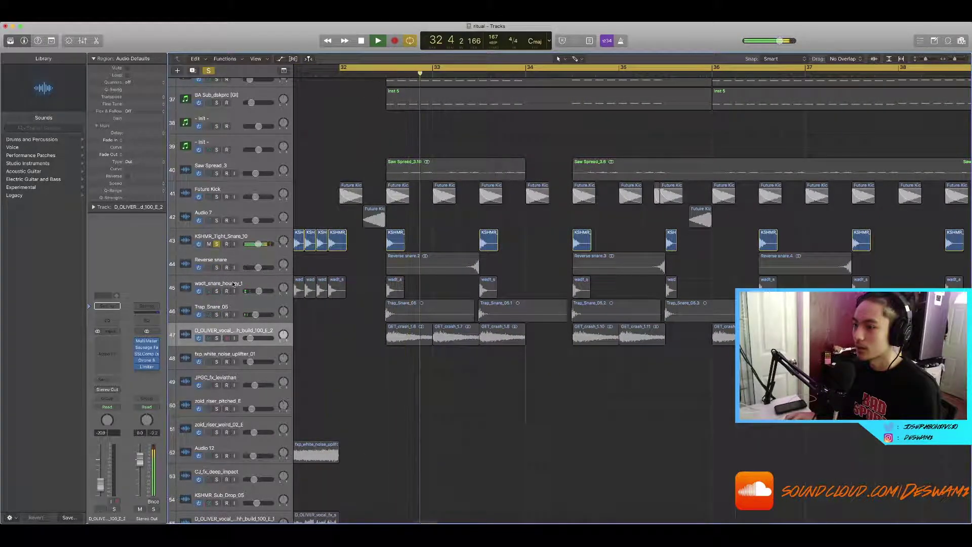
pyautogui.click(217, 291)
pyautogui.click(217, 245)
pyautogui.press('space')
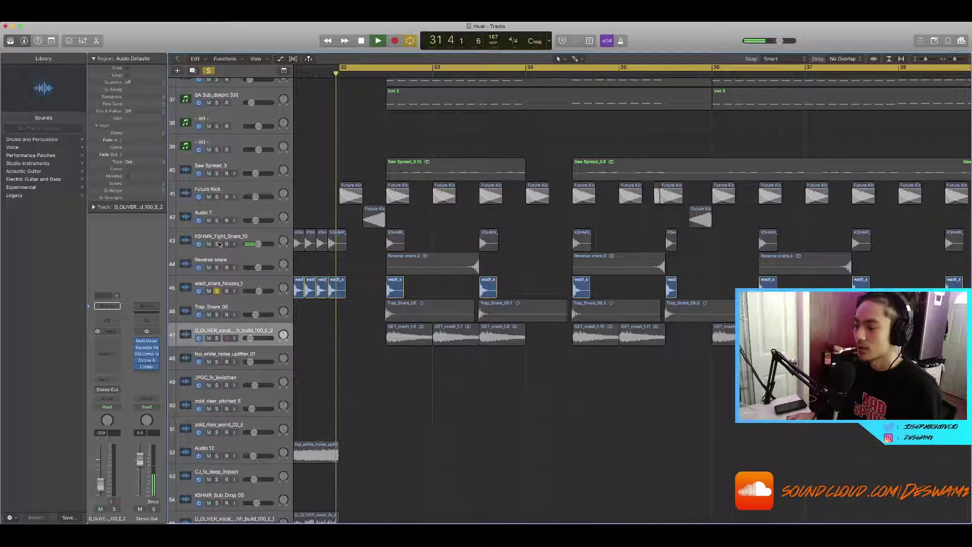
# Solo only Trap_Snare_05 and play its regions from around bar 32.
pyautogui.click(216, 314)
pyautogui.click(217, 291)
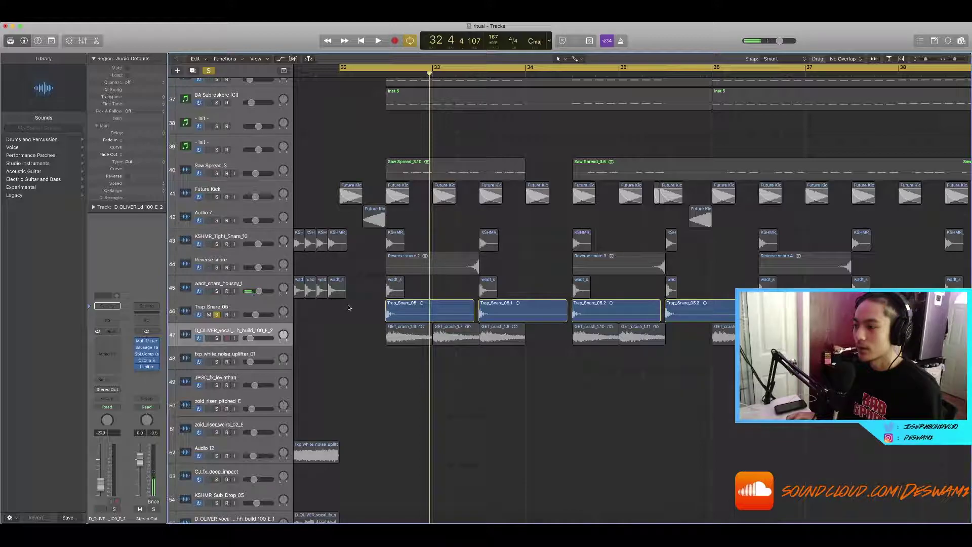
pyautogui.press('super+Left')
pyautogui.press('space')
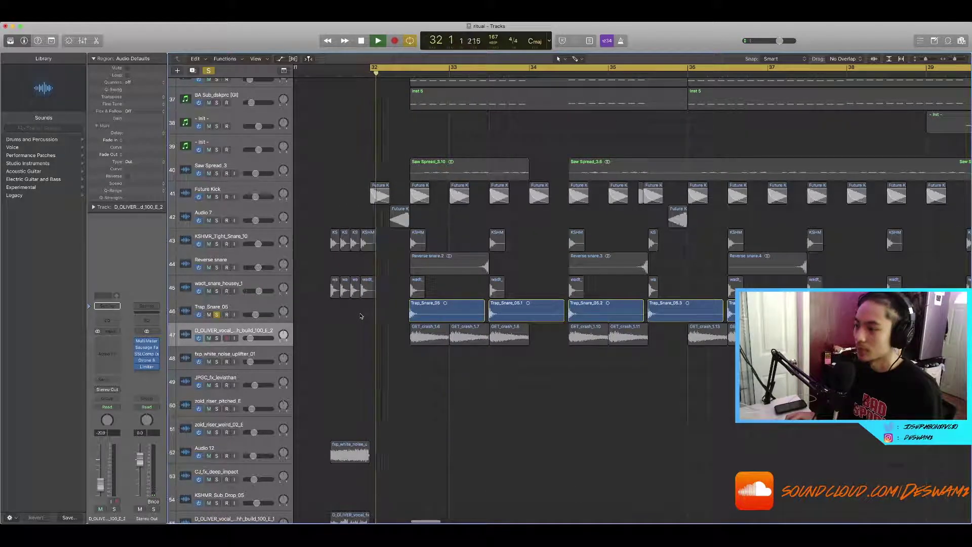
pyautogui.hscroll(1, 360, 316)
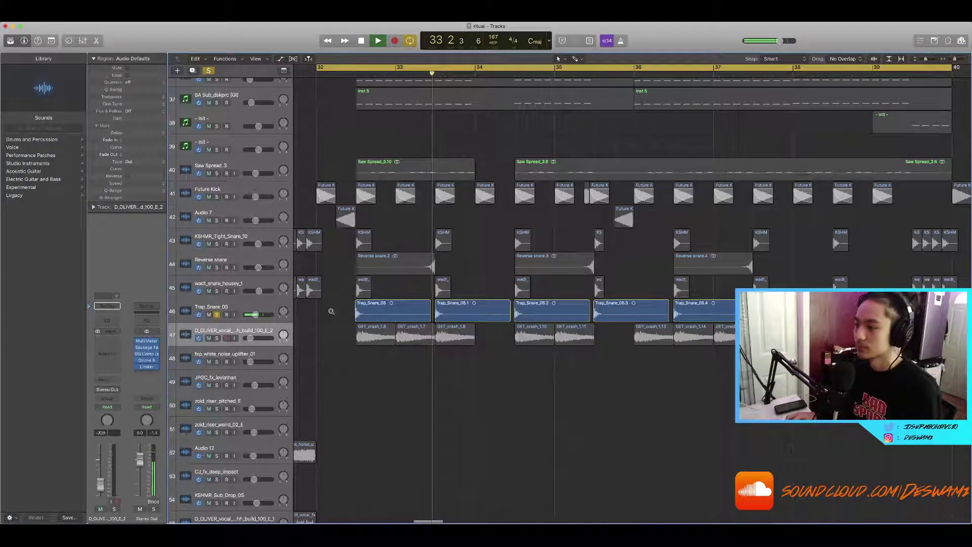
pyautogui.press('super+Left')
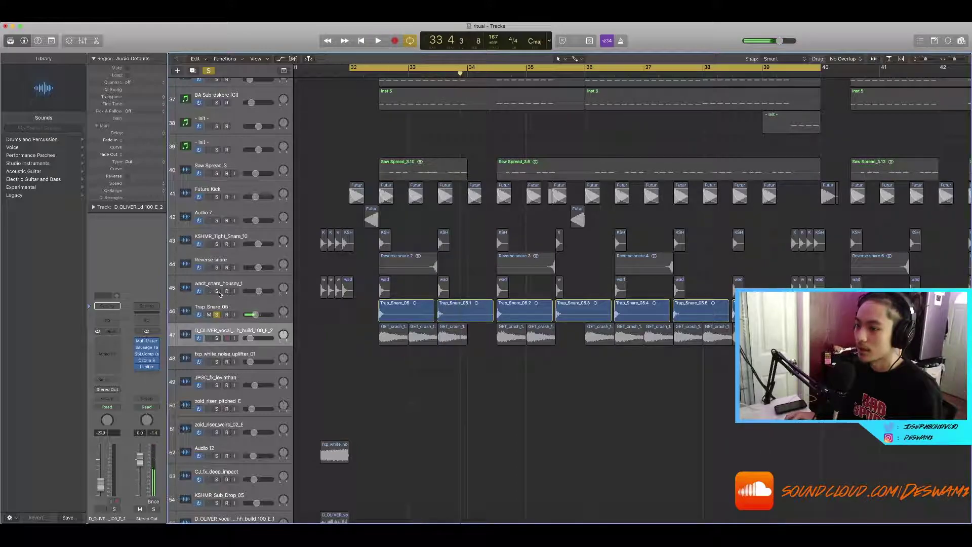
# Solo the other three snare tracks alongside Trap_Snare_05 and examine how the first KSHMR snare and Reverse snare.2 regions after bar 32 line up.
pyautogui.click(217, 291)
pyautogui.click(217, 244)
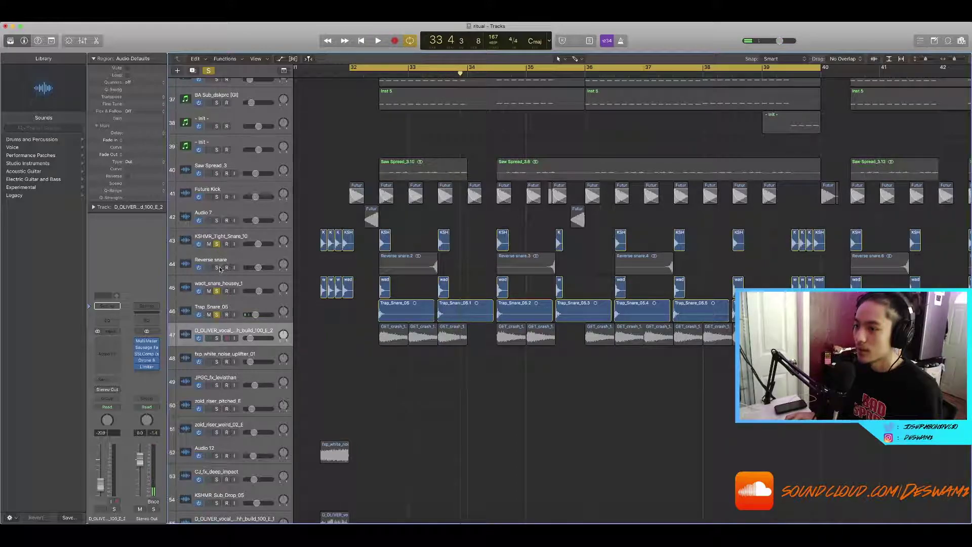
pyautogui.click(217, 267)
pyautogui.click(385, 247)
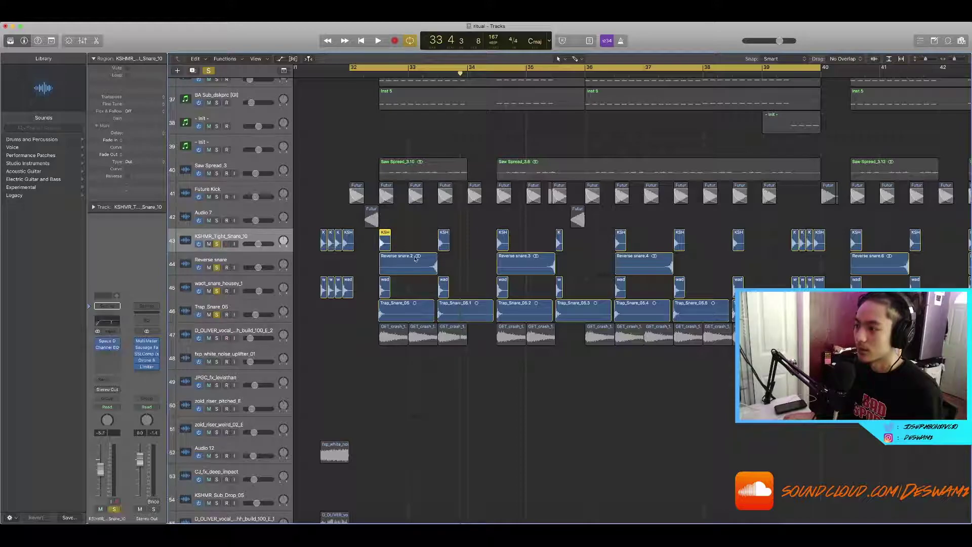
pyautogui.click(418, 263)
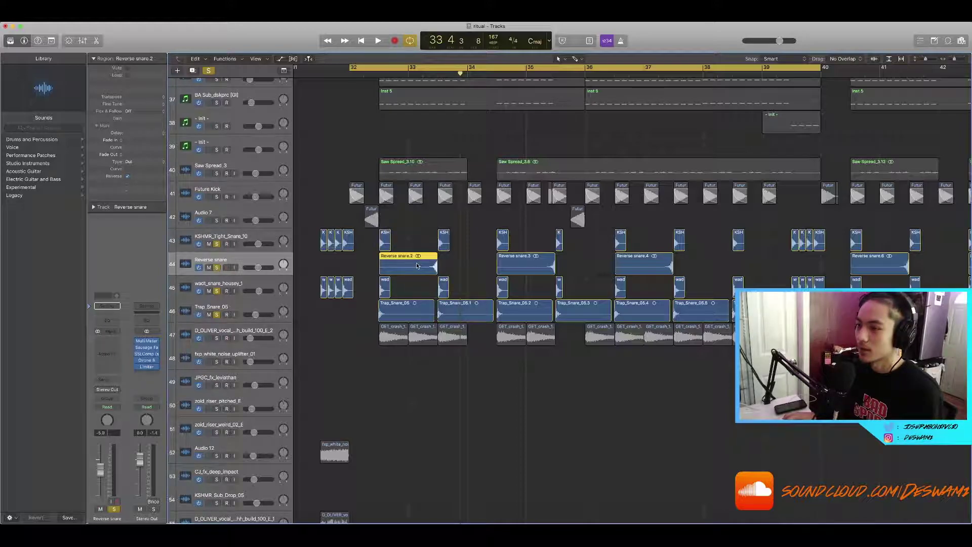
pyautogui.scroll(3, 400, 253)
pyautogui.click(385, 246)
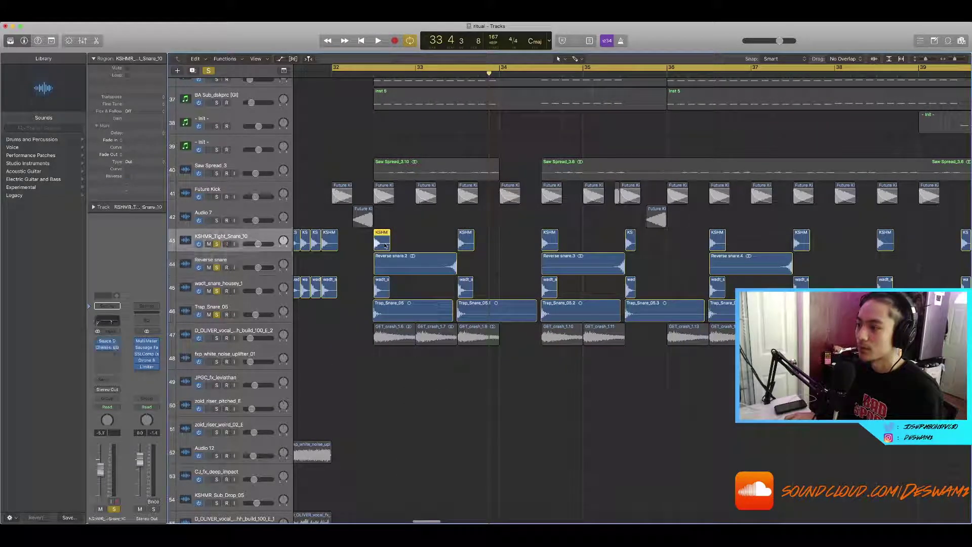
# Play the four snare layers together from around bar 32, stopping before bar 34.
pyautogui.press('space')
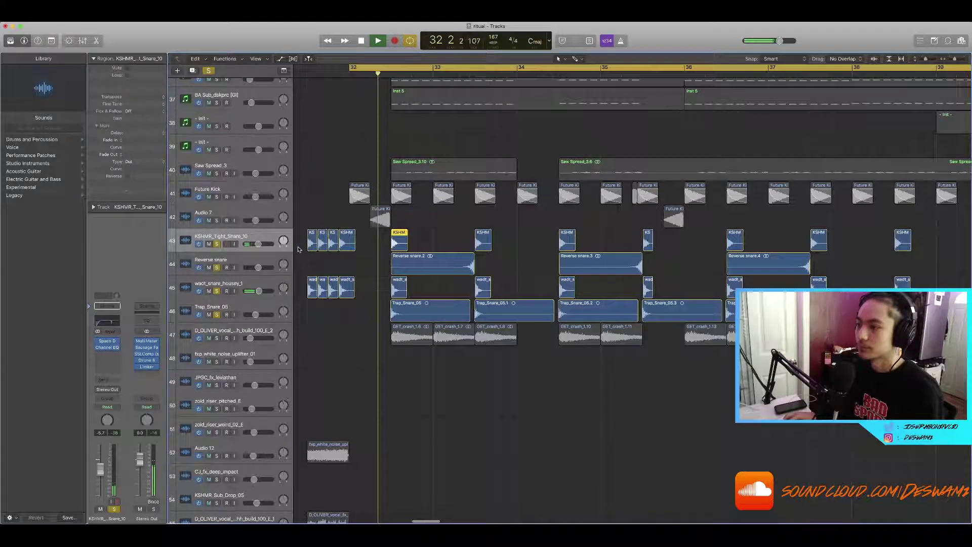
pyautogui.scroll(-2, 304, 266)
pyautogui.press('space')
# Examine the snare tracks' regions and effects one track at a time, finishing on KSHMR_Tight_Snare_10, and start playback.
pyautogui.click(235, 265)
pyautogui.click(233, 286)
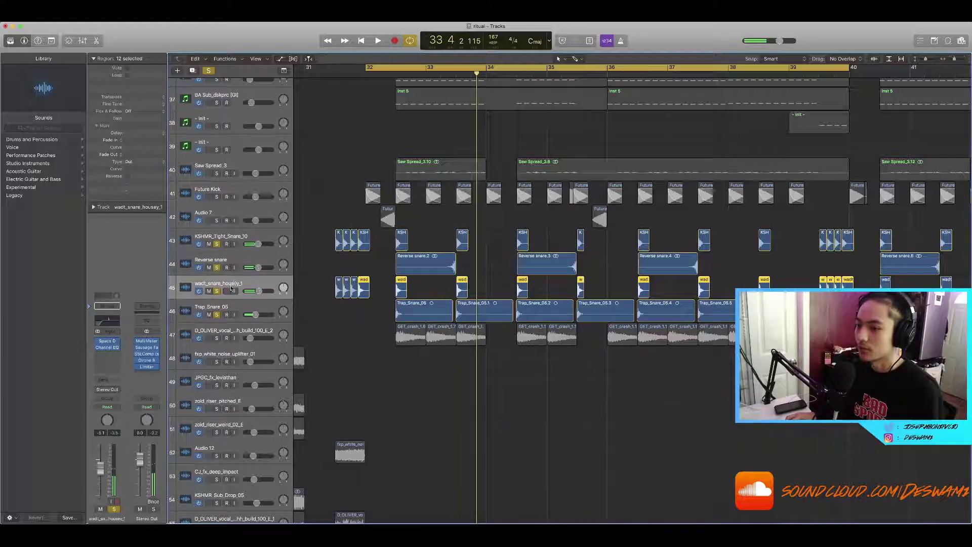
pyautogui.click(226, 307)
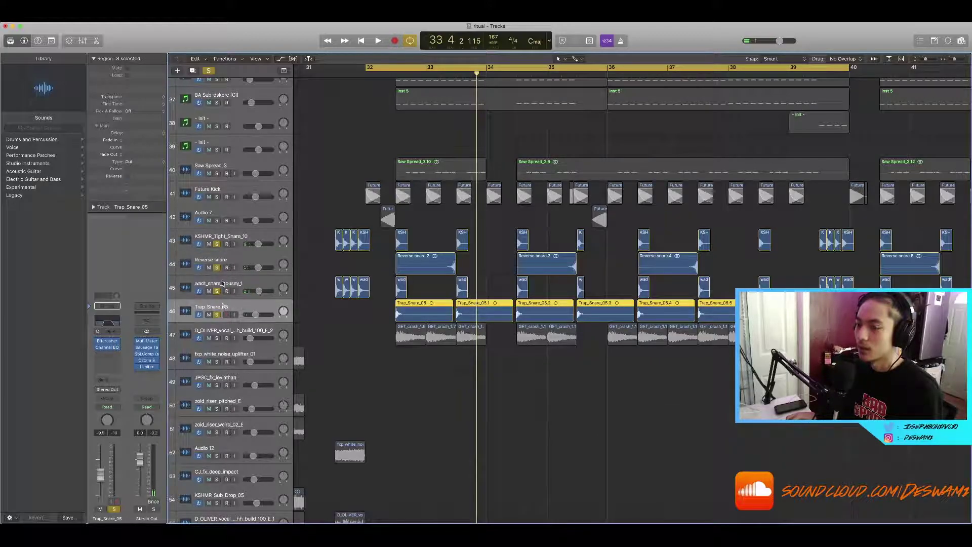
pyautogui.click(228, 261)
pyautogui.click(241, 238)
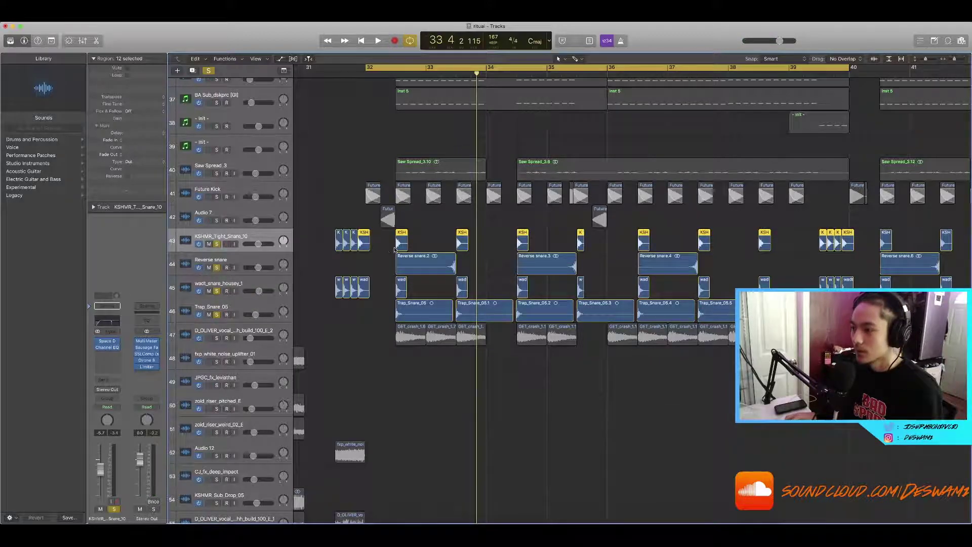
pyautogui.press('space')
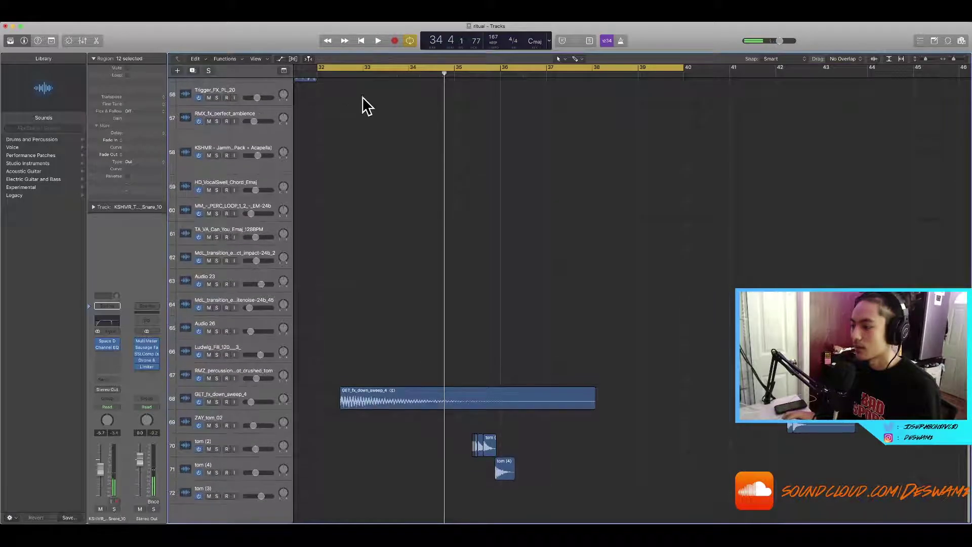
# Play the soloed tom tracks from about bar 35, stop just after bar 36, and clear the solos.
pyautogui.doubleClick(466, 76)
pyautogui.press('space')
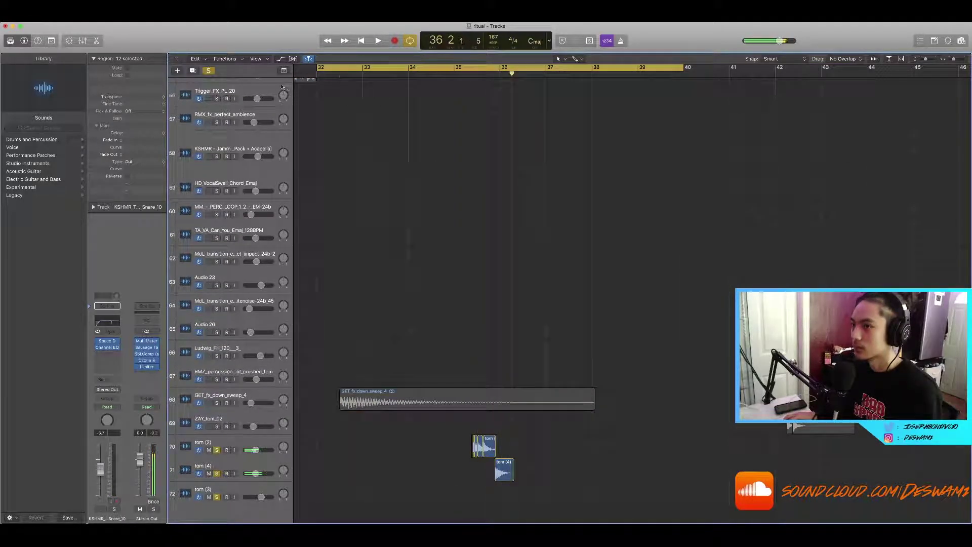
pyautogui.click(208, 72)
# Move the cycle range to the second half of the drop, starting at bar 40, and locate the fill regions on tracks 21 and 22.
pyautogui.scroll(20, 557, 148)
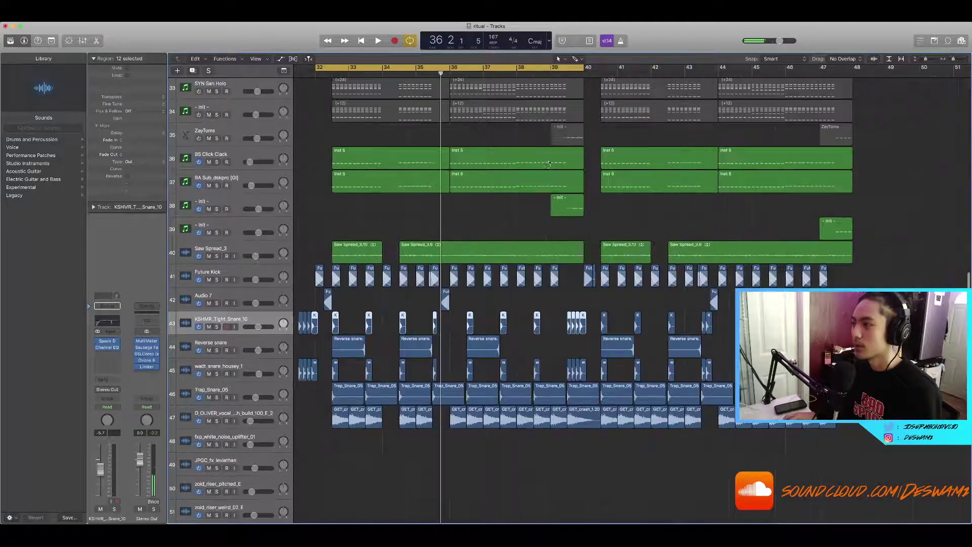
pyautogui.scroll(-10, 541, 176)
pyautogui.hscroll(-3, 541, 176)
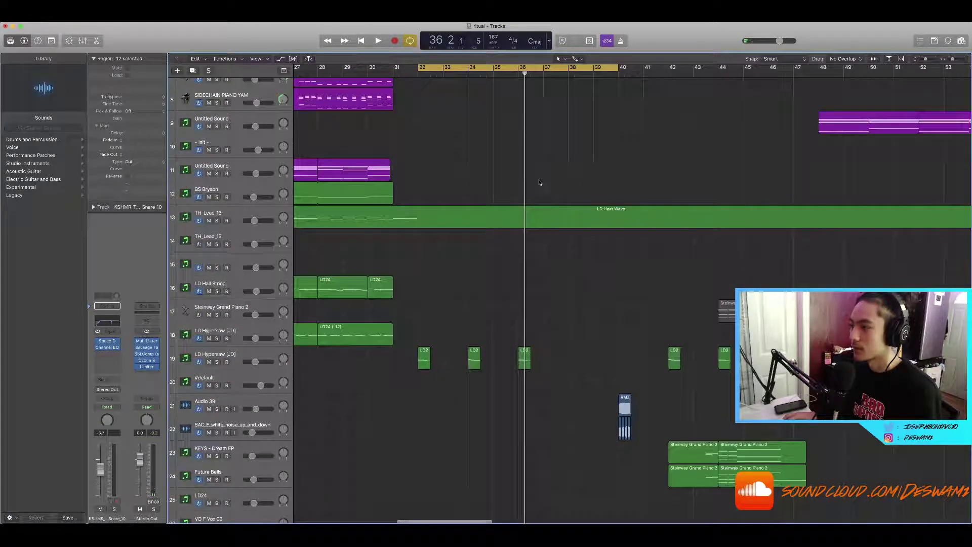
pyautogui.scroll(-12, 599, 212)
pyautogui.click(608, 68)
pyautogui.hscroll(2, 609, 73)
pyautogui.press('c')
pyautogui.scroll(8, 430, 253)
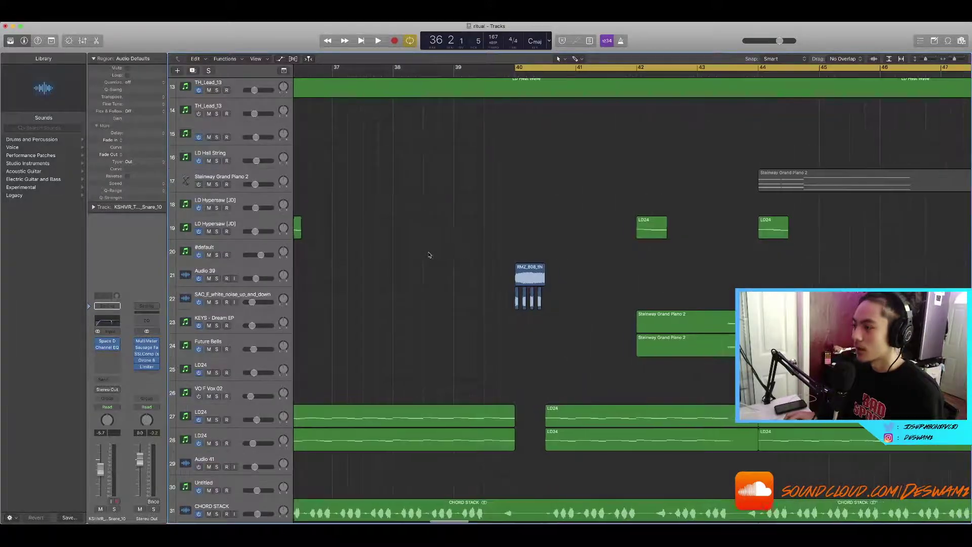
pyautogui.scroll(5, 430, 253)
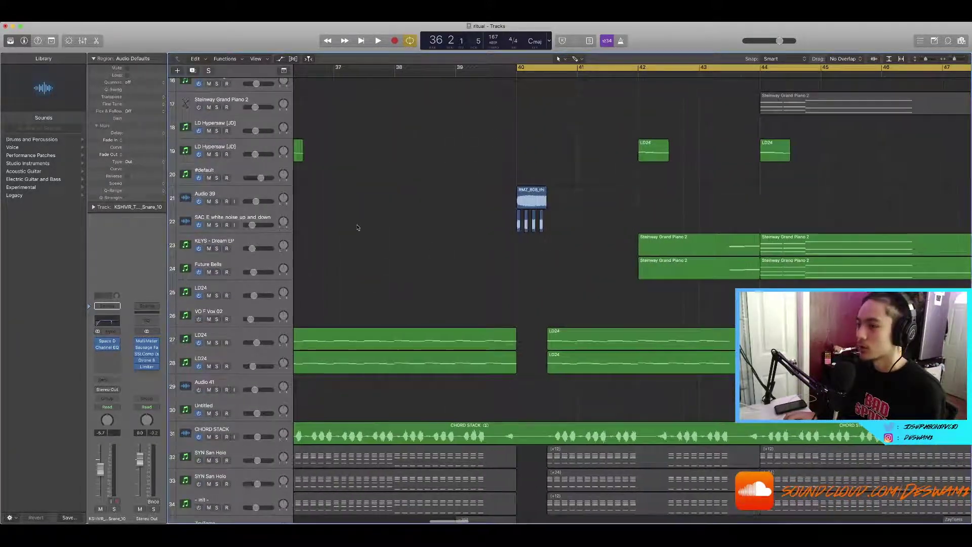
# Solo Audio 39, SAC_E_white_noise_up_and_down and Future Kick, and play the fill from bar 40.
pyautogui.click(217, 202)
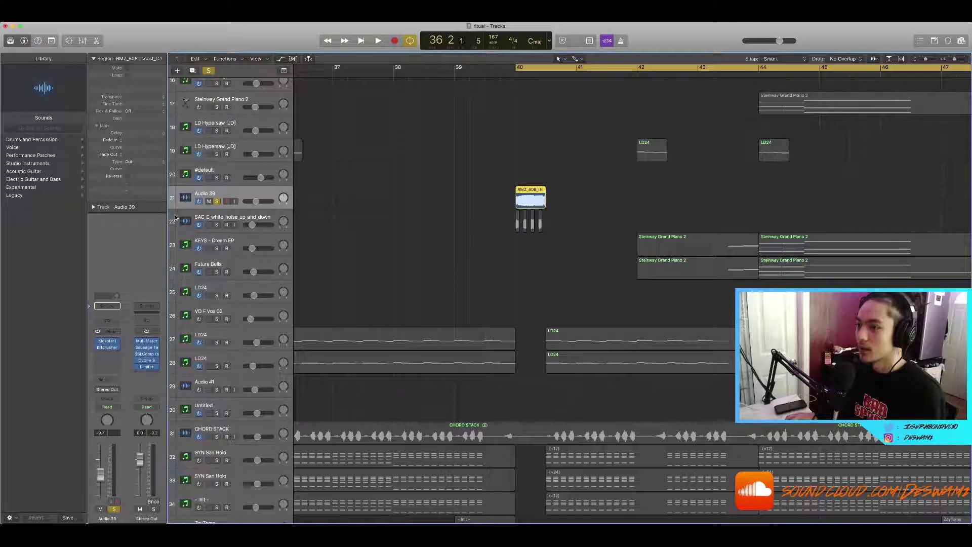
pyautogui.click(213, 223)
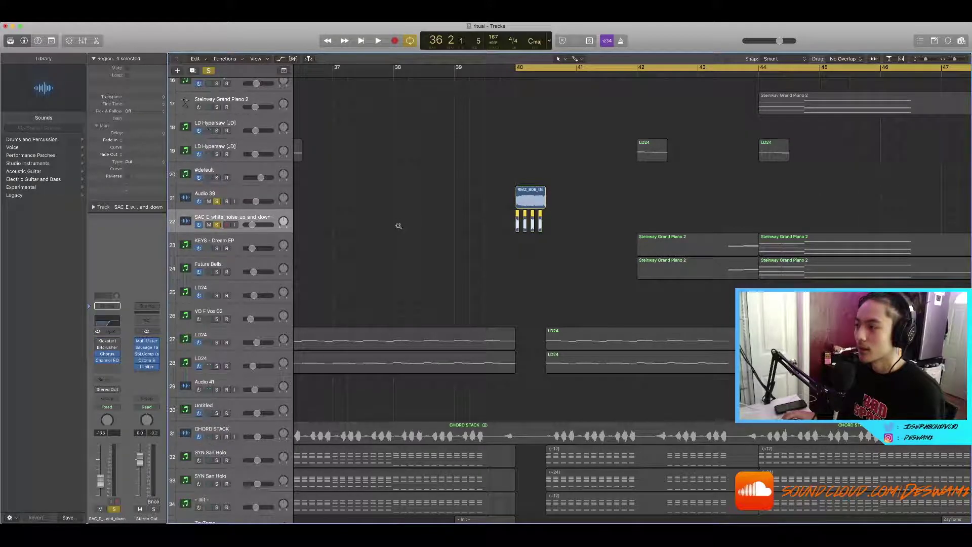
pyautogui.scroll(3, 399, 228)
pyautogui.press('space')
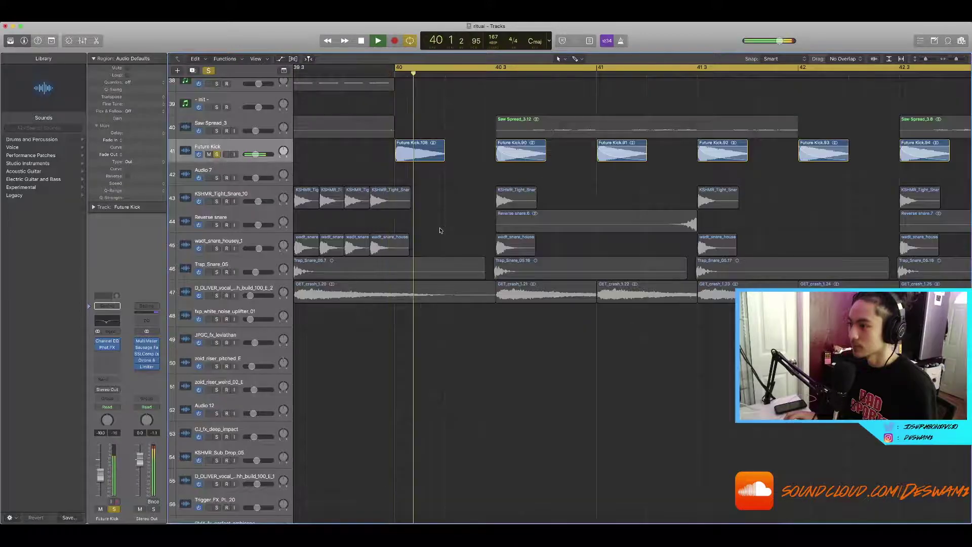
# Inspect the effects on the Audio 39 and SAC_E_white_noise_up_and_down fill tracks.
pyautogui.press('z')
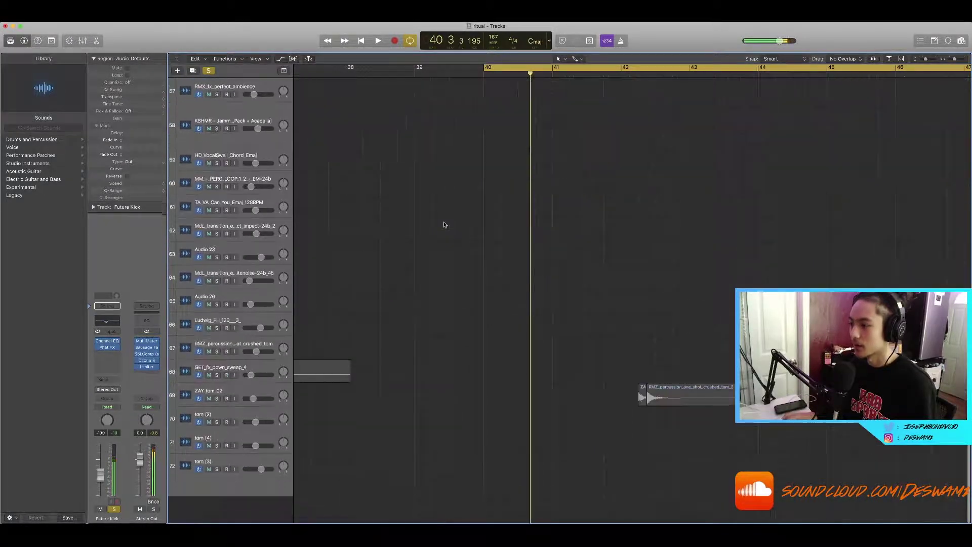
pyautogui.scroll(20, 444, 224)
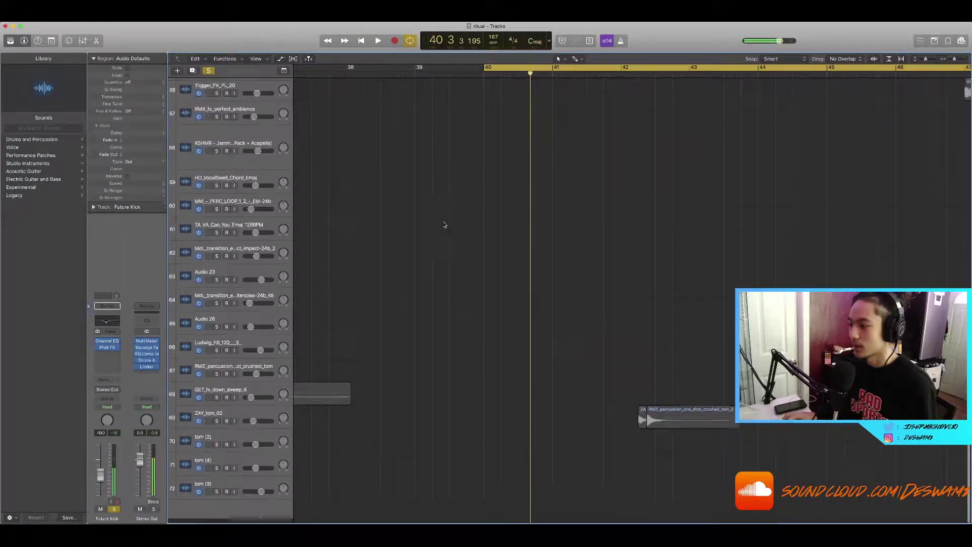
pyautogui.scroll(-3, 448, 221)
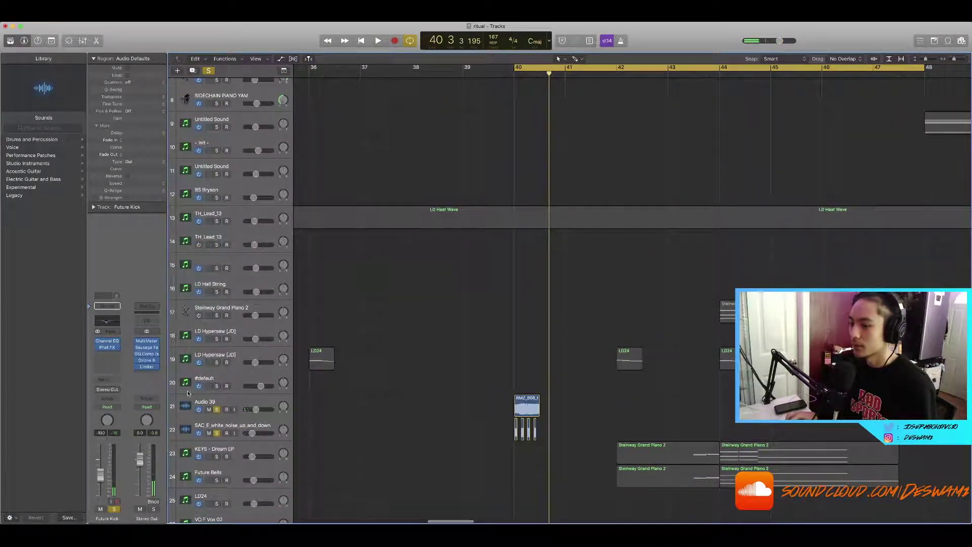
pyautogui.click(189, 404)
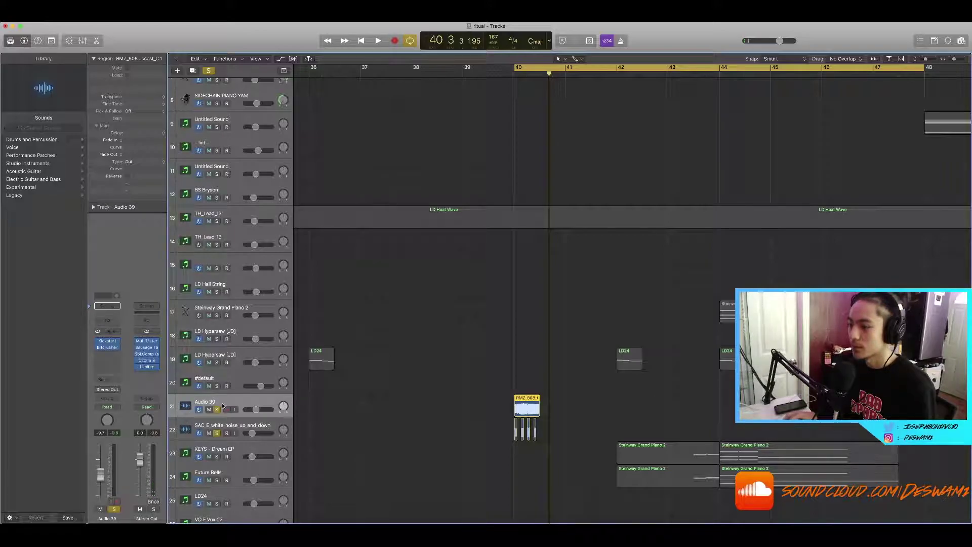
pyautogui.click(203, 426)
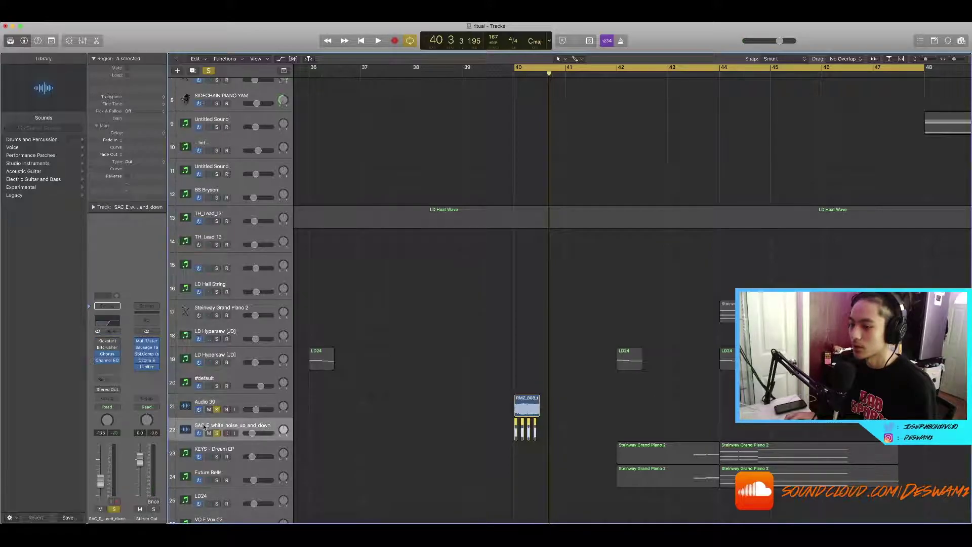
# Clear the existing solos, solo the #default lead on track 3 and play it from bar 40 beat 3.
pyautogui.press('super+Right')
pyautogui.press('super+Right')
pyautogui.press('super+Left')
pyautogui.click(505, 75)
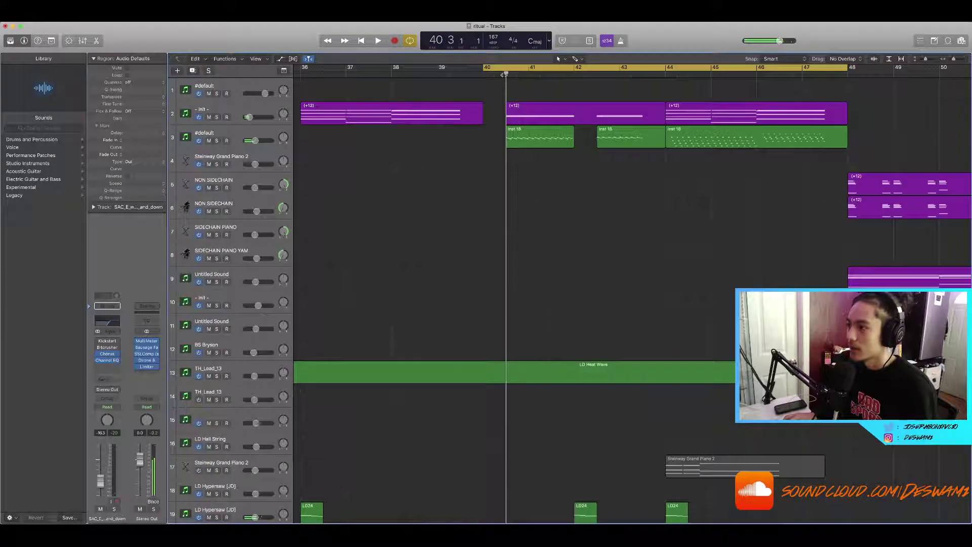
pyautogui.click(217, 141)
pyautogui.press('space')
pyautogui.press('super+Left')
pyautogui.hscroll(-1, 479, 117)
pyautogui.hscroll(2, 548, 86)
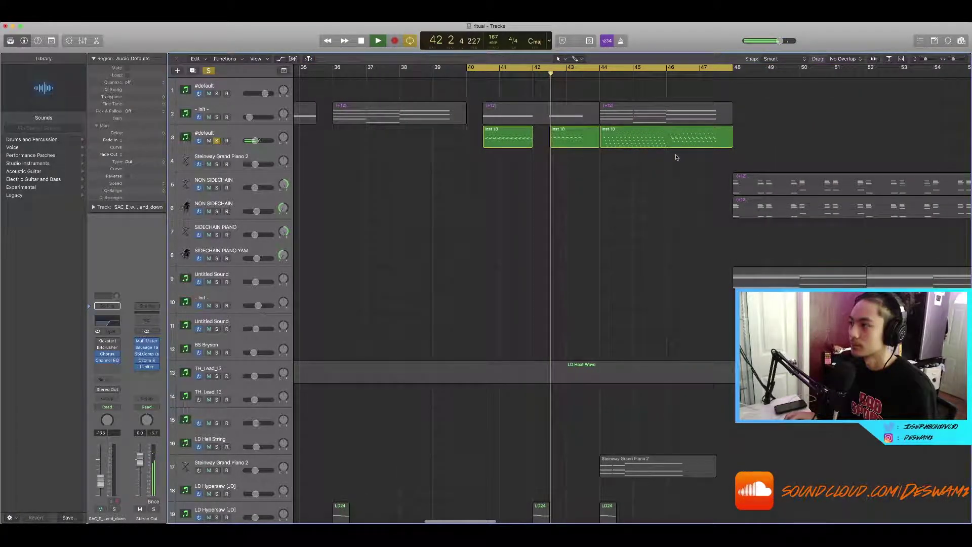
# Open track 3's three Inst 18 regions in the Piano Roll and set the cycle range from bar 40 beat 3 to bar 48.
pyautogui.moveTo(677, 155); pyautogui.dragTo(510, 138)
pyautogui.moveTo(646, 68); pyautogui.dragTo(658, 89)
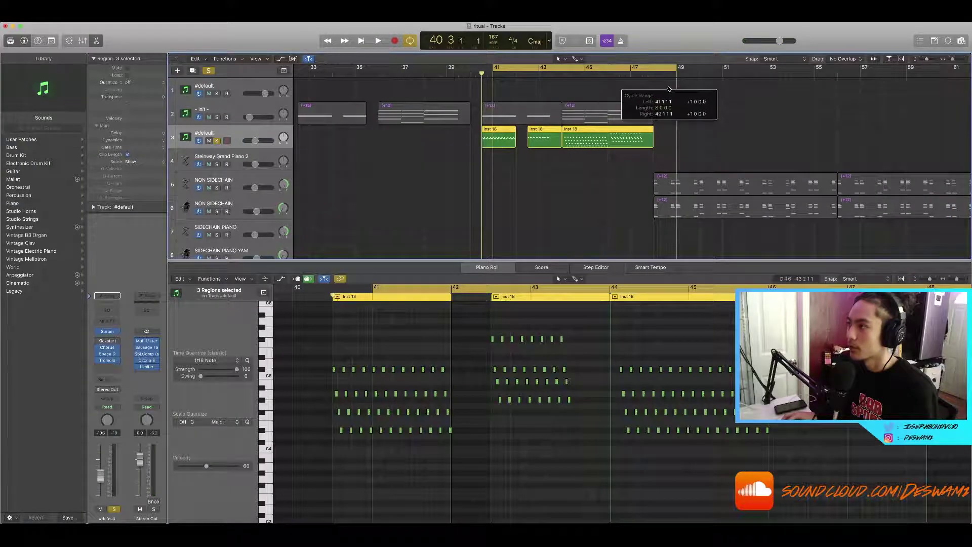
pyautogui.press('super+Right')
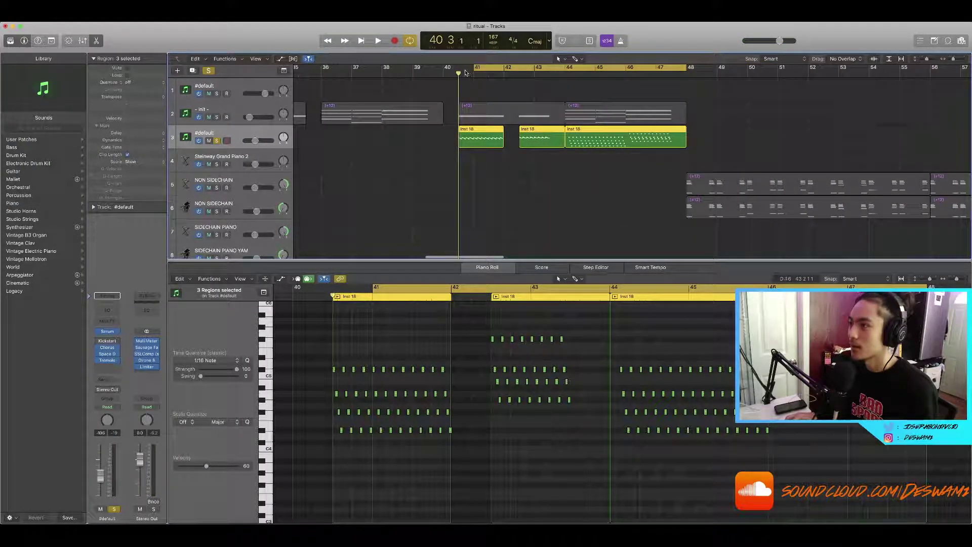
pyautogui.moveTo(465, 72); pyautogui.dragTo(458, 73)
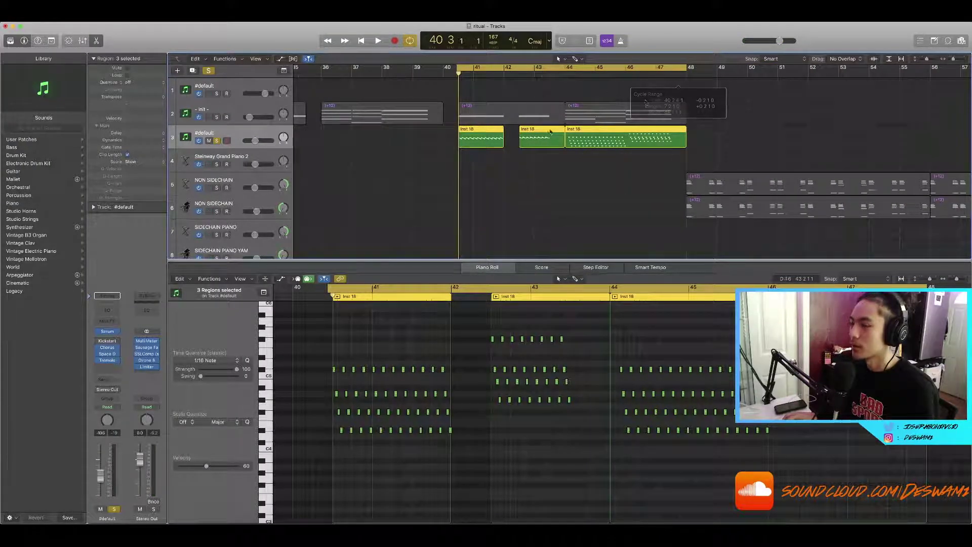
# Inspect the Tremolo settings on the track 3 lead while playing its Inst 18 regions, and close the effect window.
pyautogui.click(109, 360)
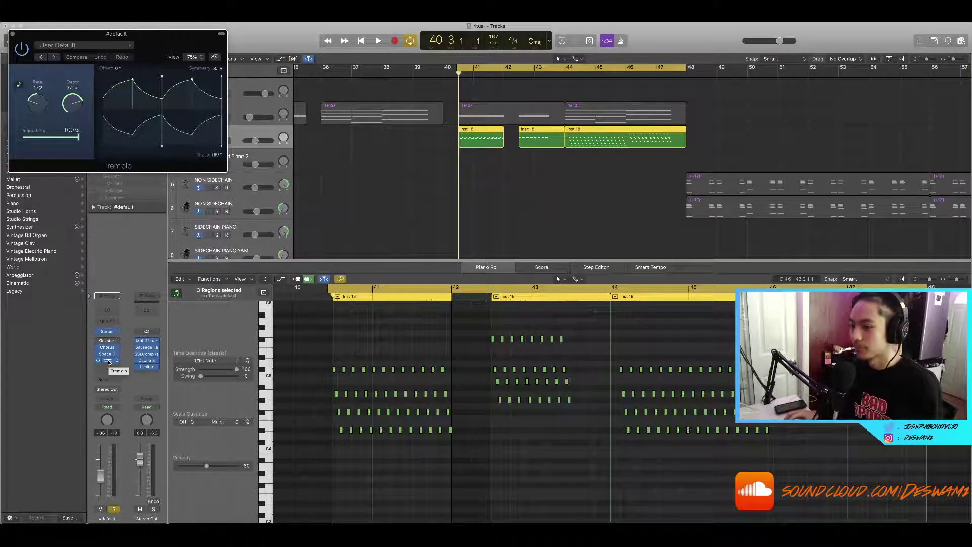
pyautogui.moveTo(158, 39); pyautogui.dragTo(509, 186)
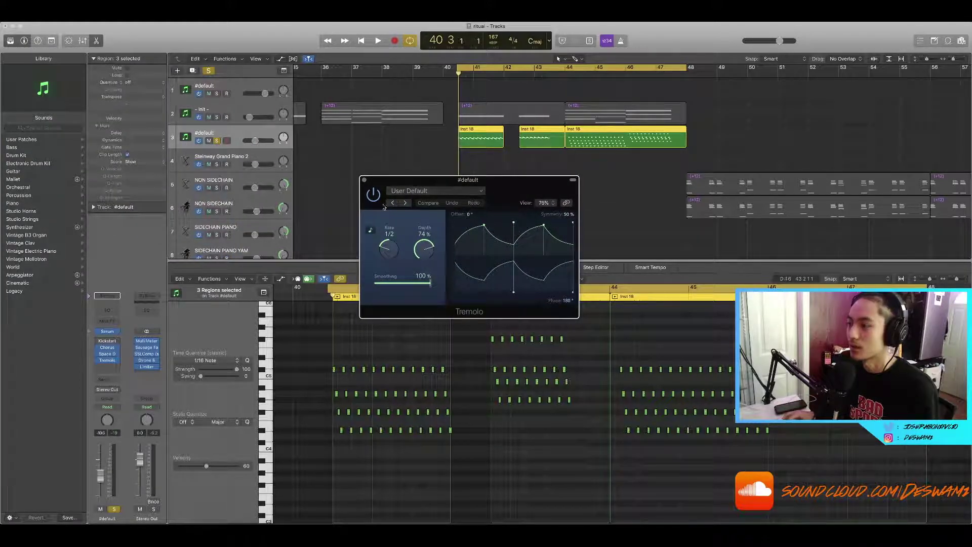
pyautogui.press('space')
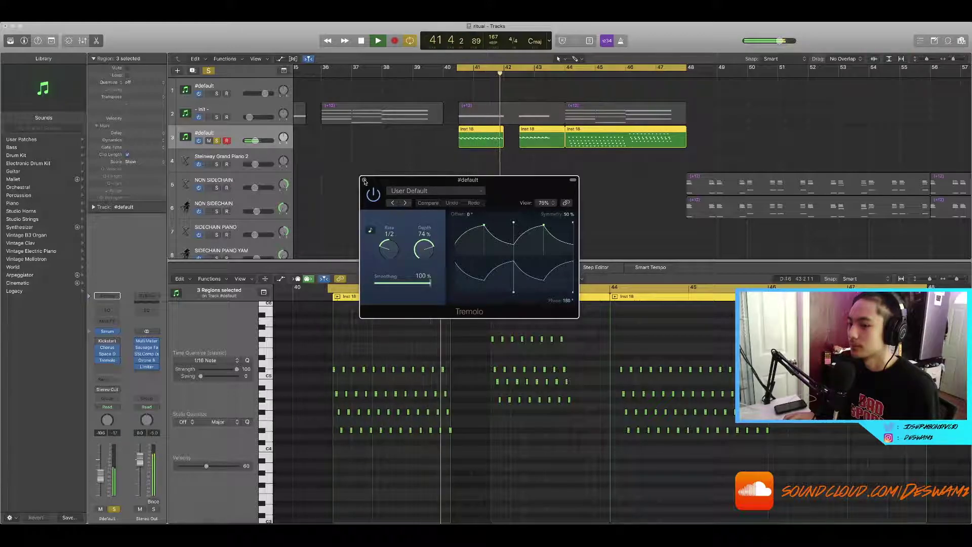
pyautogui.click(364, 180)
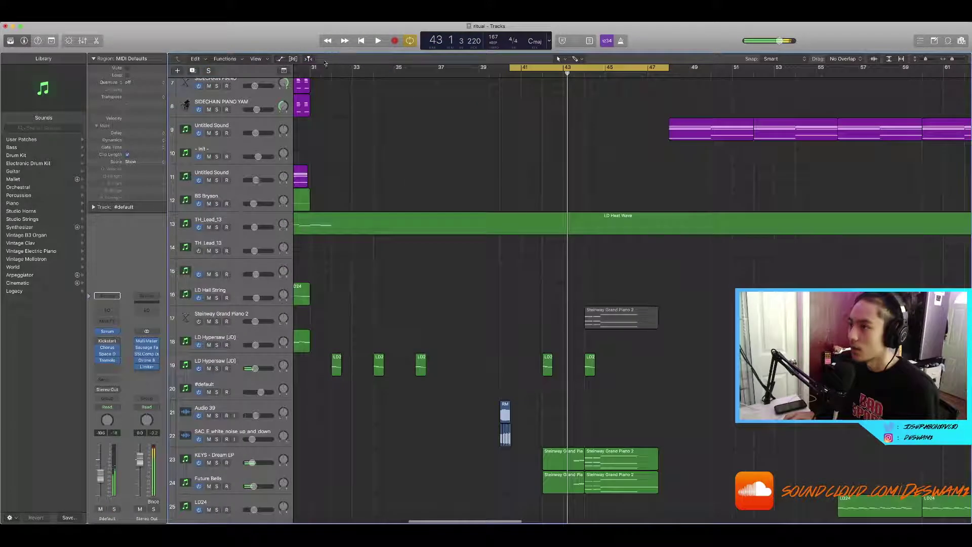
# Set the cycle range from bar 34 to about bar 35 beat 3, around the second LD24 region on track 19.
pyautogui.moveTo(312, 71); pyautogui.dragTo(671, 74)
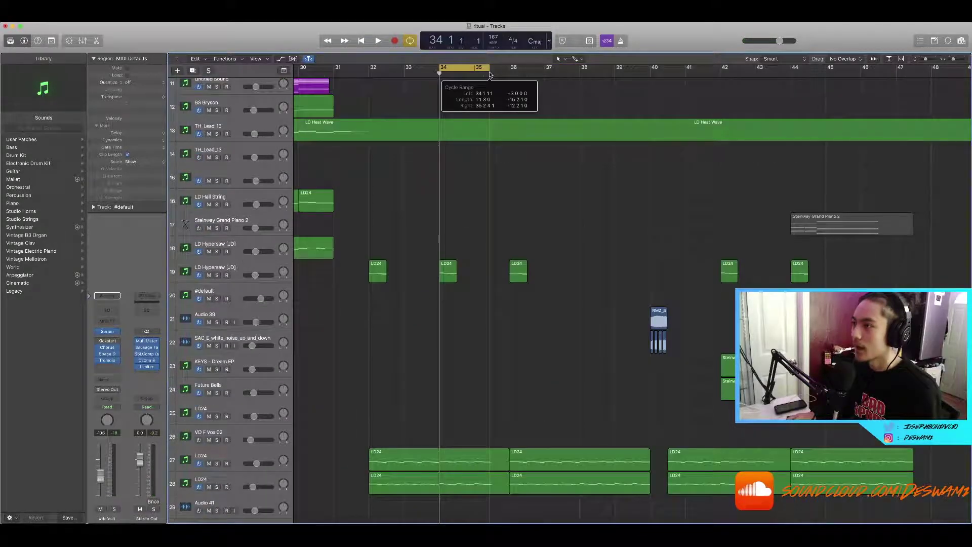
pyautogui.moveTo(490, 75); pyautogui.dragTo(490, 74)
pyautogui.click(492, 74)
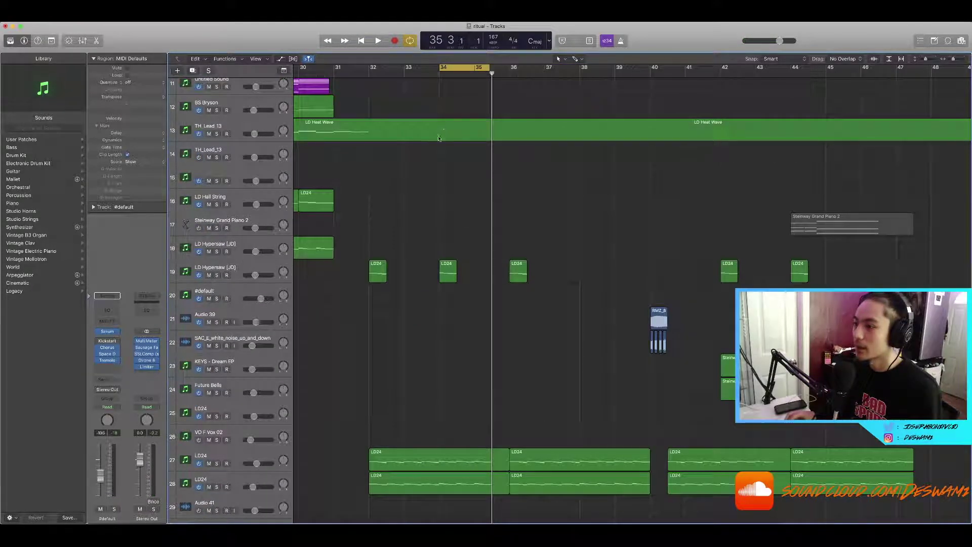
# Solo LD Hypersaw on track 19 with the LD24 tracks 27 and 28, play from bar 34, and clear the solos.
pyautogui.click(216, 275)
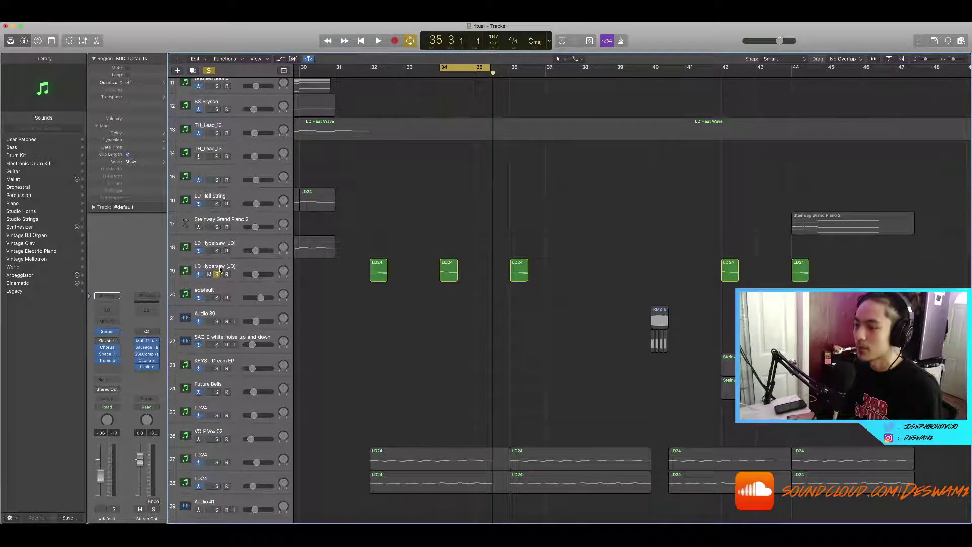
pyautogui.click(220, 270)
pyautogui.press('space')
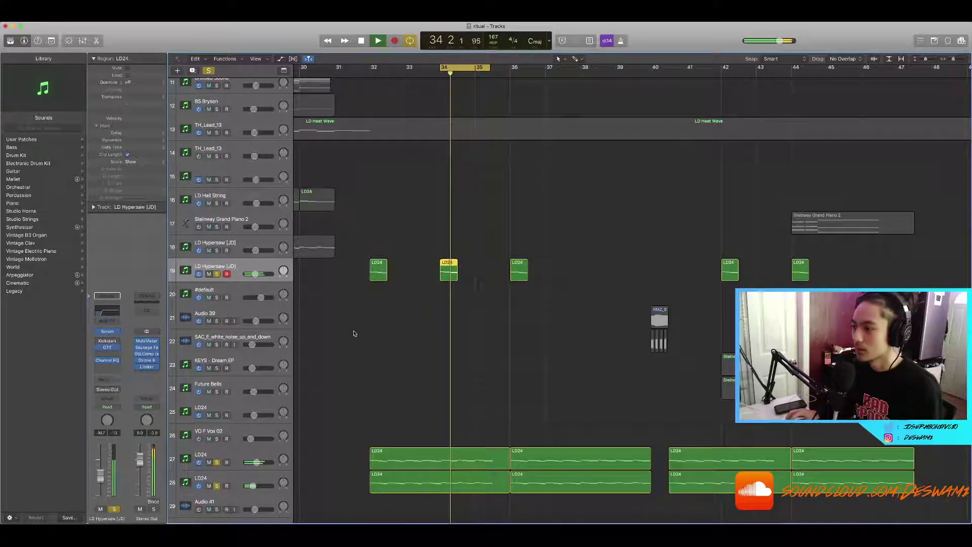
pyautogui.press('space')
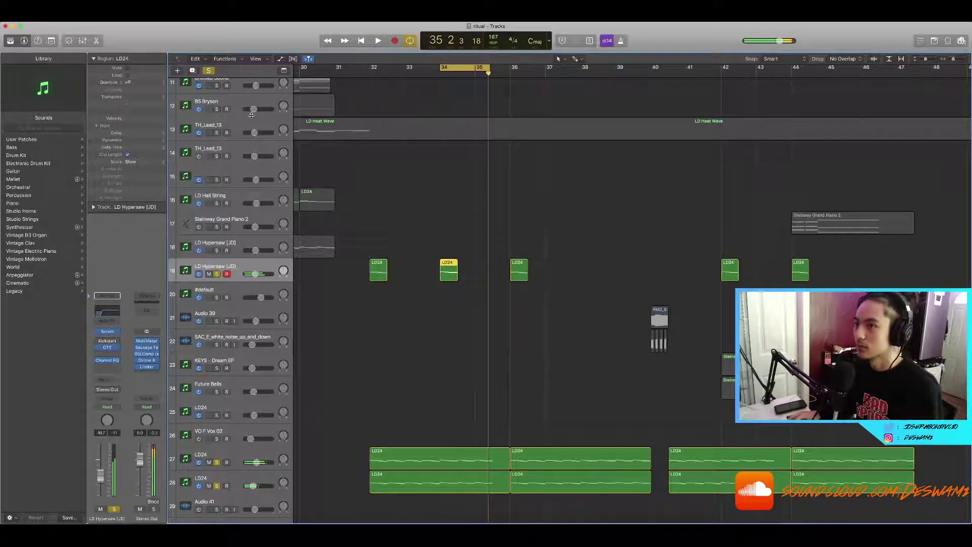
pyautogui.click(209, 71)
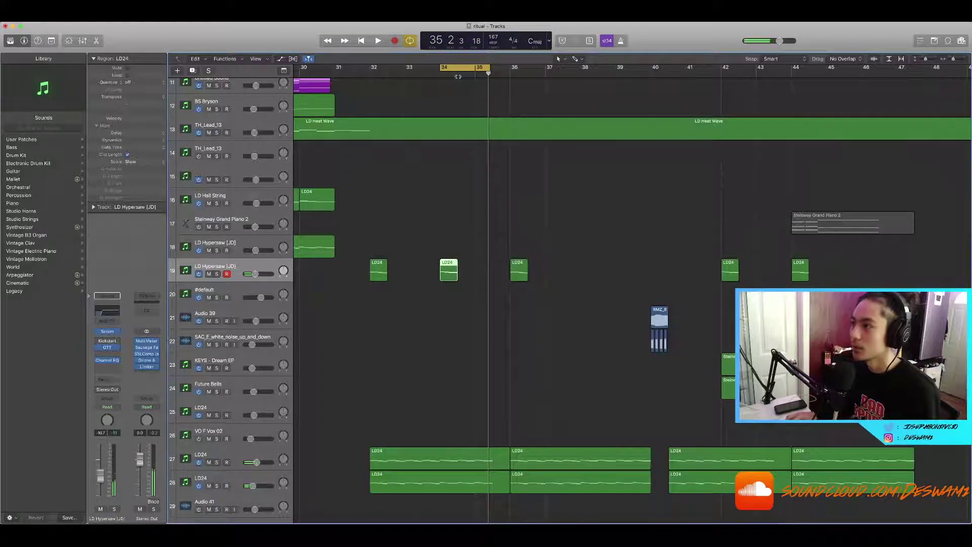
# Set the cycle range to bars 43 to 48 over the end of the drop's second half.
pyautogui.click(462, 69)
pyautogui.scroll(-5, 510, 100)
pyautogui.hscroll(5, 510, 100)
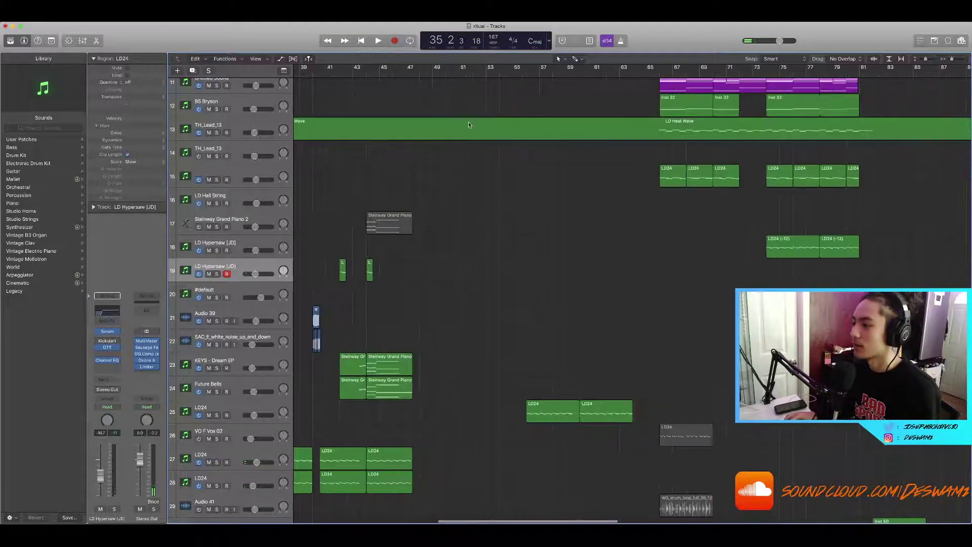
pyautogui.hscroll(-2, 471, 117)
pyautogui.hscroll(-1, 473, 108)
pyautogui.click(422, 74)
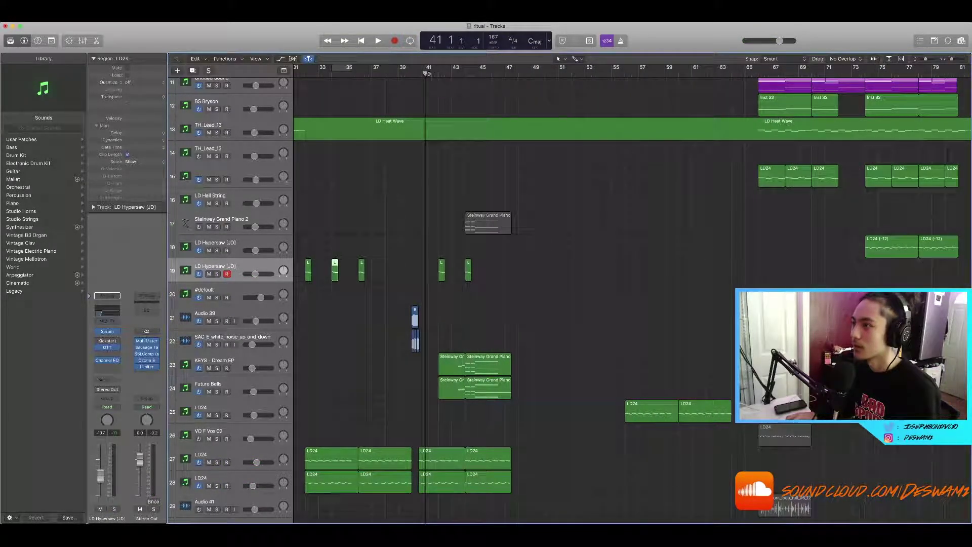
pyautogui.click(434, 76)
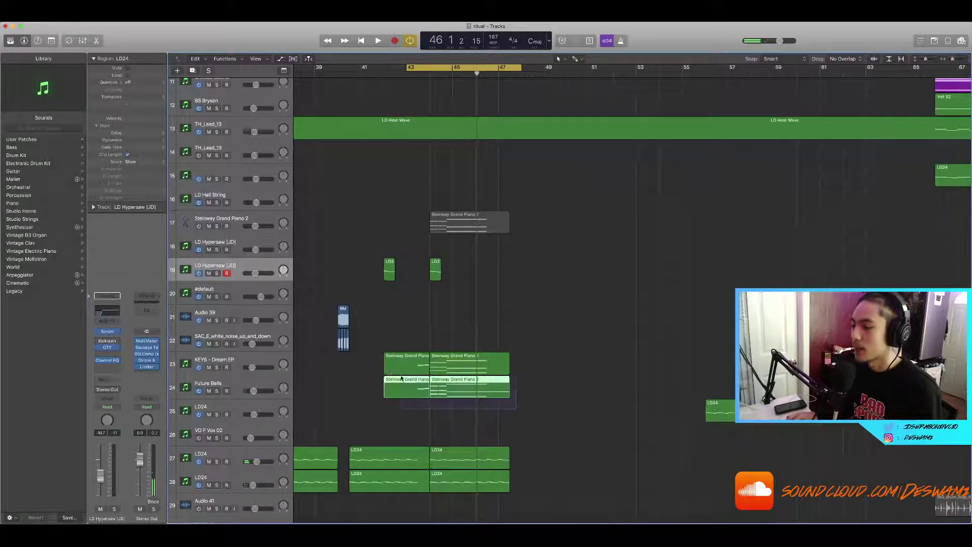
# Open the Steinway Grand Piano 2 regions on KEYS - Dream EP and Future Bells in the Piano Roll and solo both tracks.
pyautogui.moveTo(416, 383); pyautogui.dragTo(376, 367)
pyautogui.press('p')
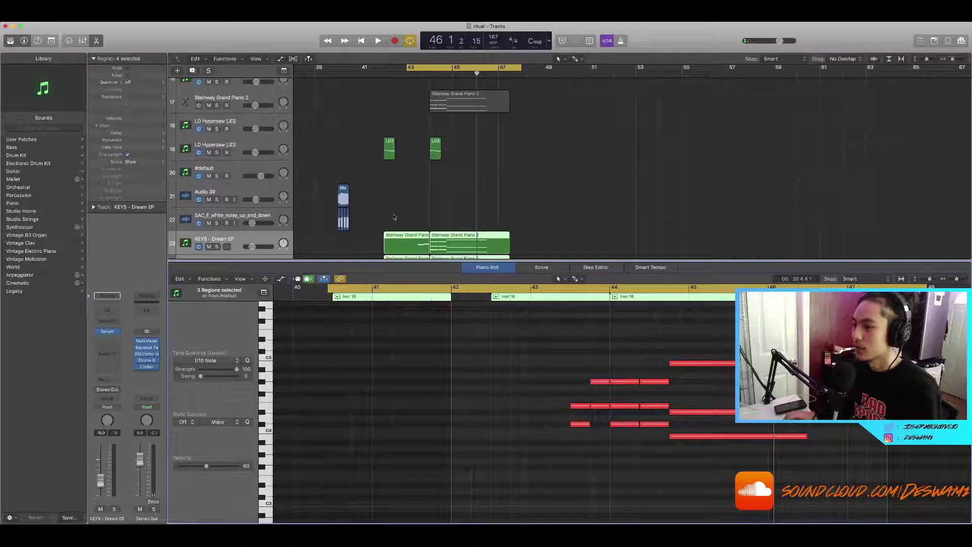
pyautogui.scroll(-4, 397, 216)
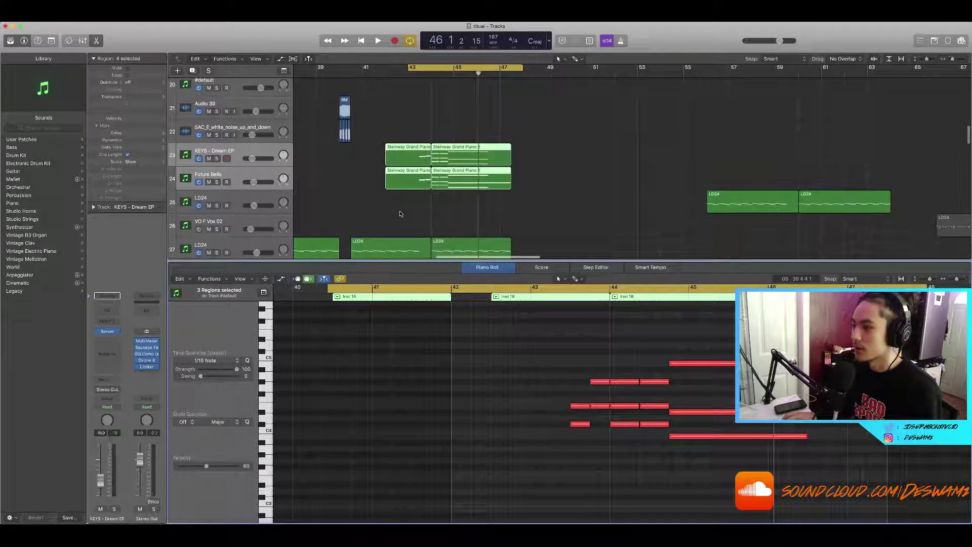
pyautogui.click(217, 160)
pyautogui.scroll(3, 491, 99)
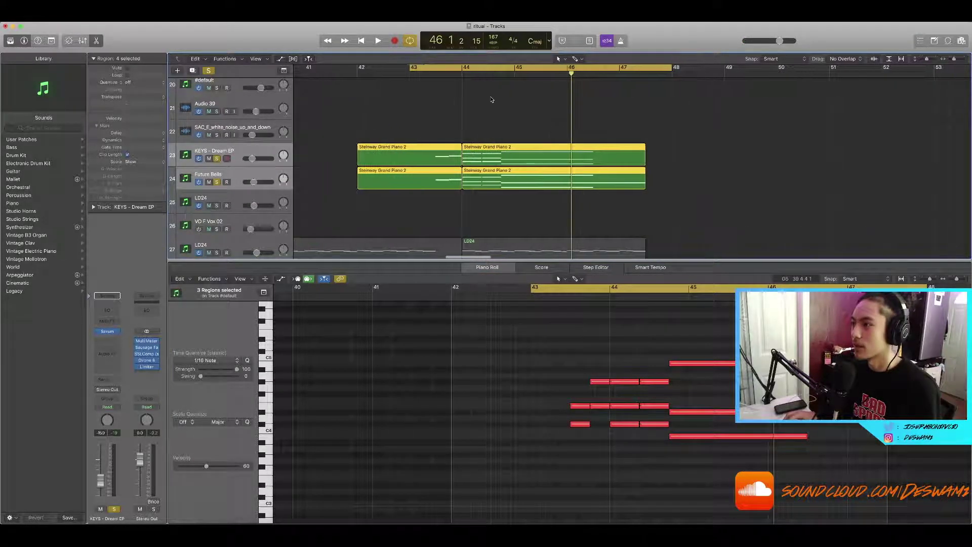
# Play the soloed keys and bells from just after bar 43, close the Piano Roll, and clear the solos.
pyautogui.click(428, 75)
pyautogui.press('space')
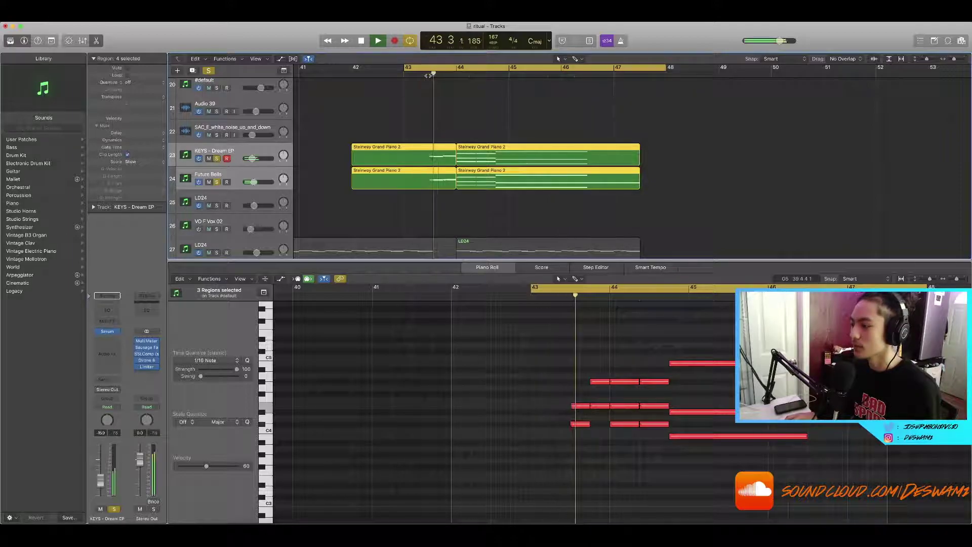
pyautogui.scroll(-2, 430, 83)
pyautogui.scroll(-3, 547, 375)
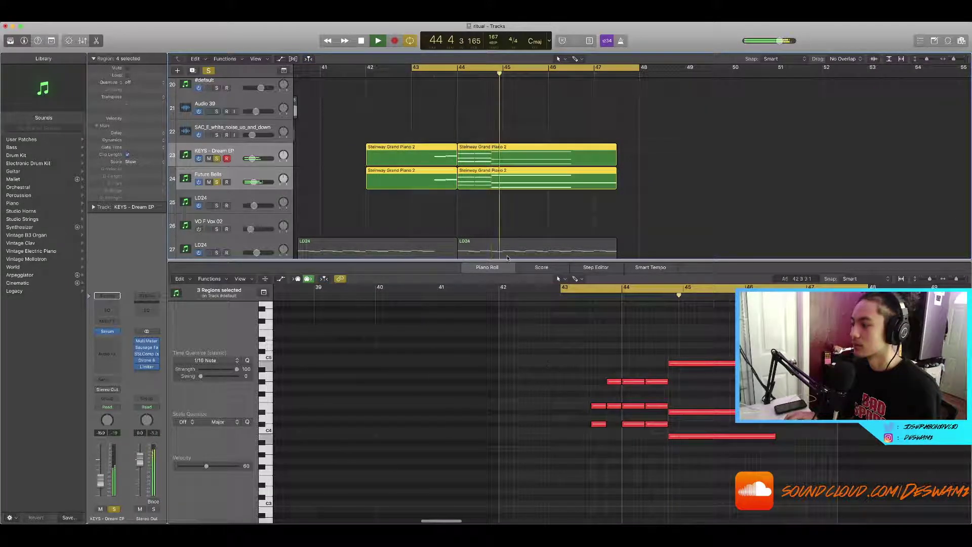
pyautogui.press('p')
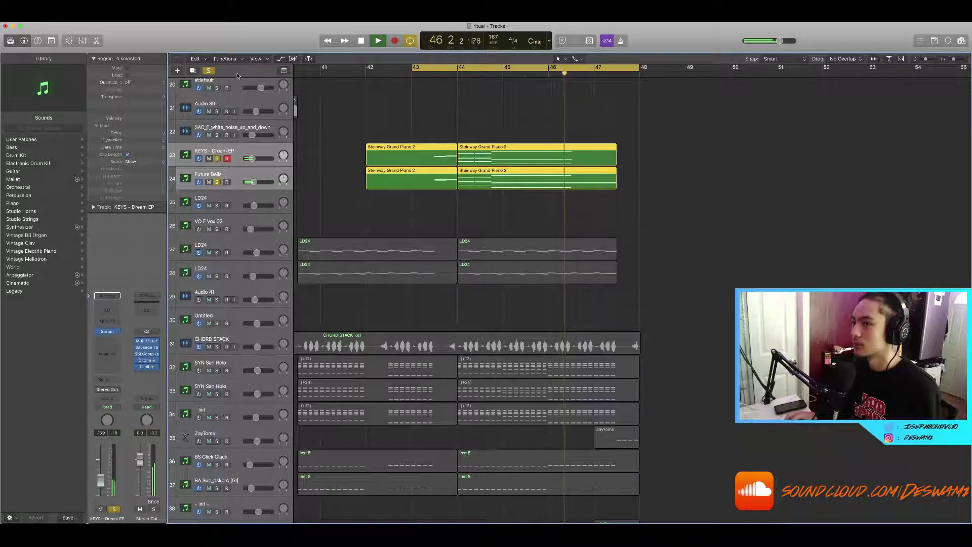
pyautogui.click(209, 71)
# Turn the cycle off and look through all tracks around bars 36 to 48 for remaining elements of the drop.
pyautogui.scroll(-3, 525, 85)
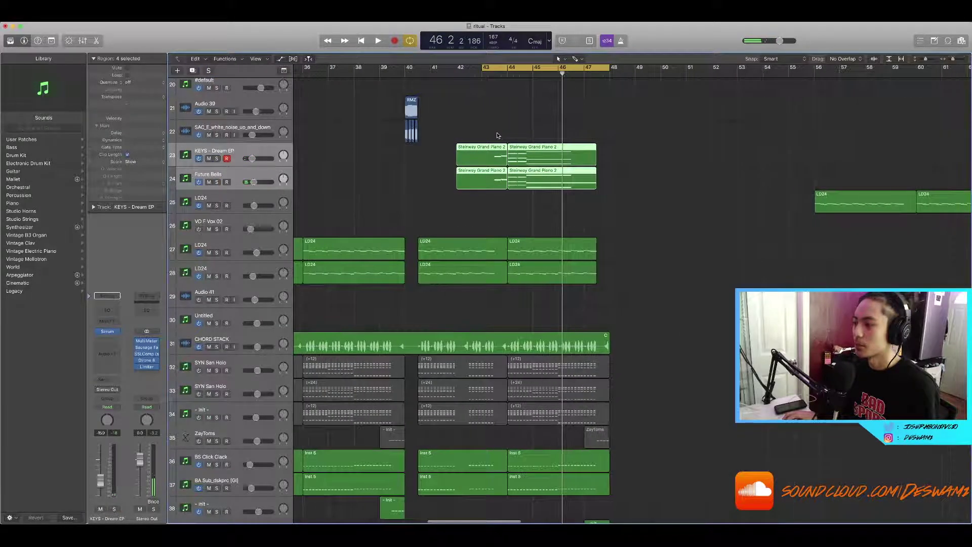
pyautogui.scroll(-8, 511, 86)
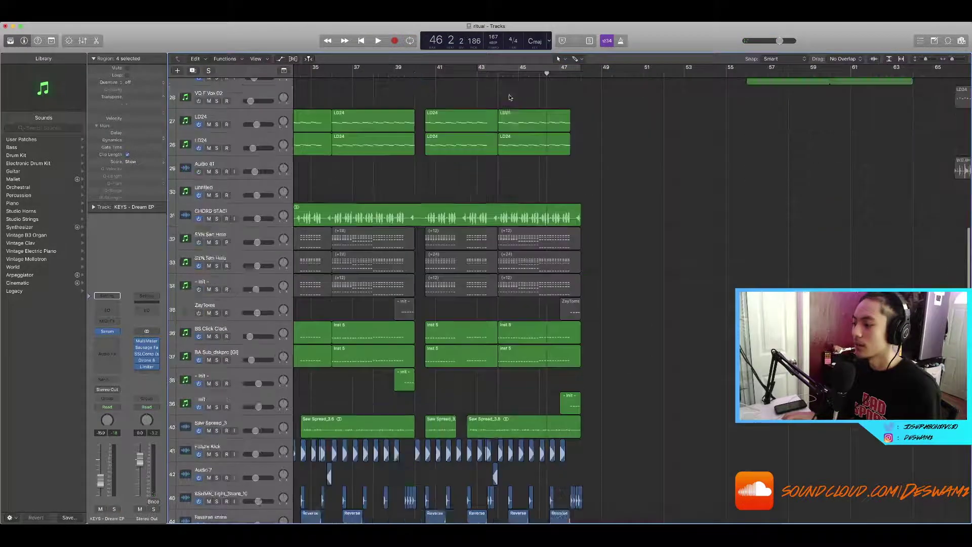
pyautogui.scroll(2, 509, 96)
pyautogui.scroll(10, 509, 96)
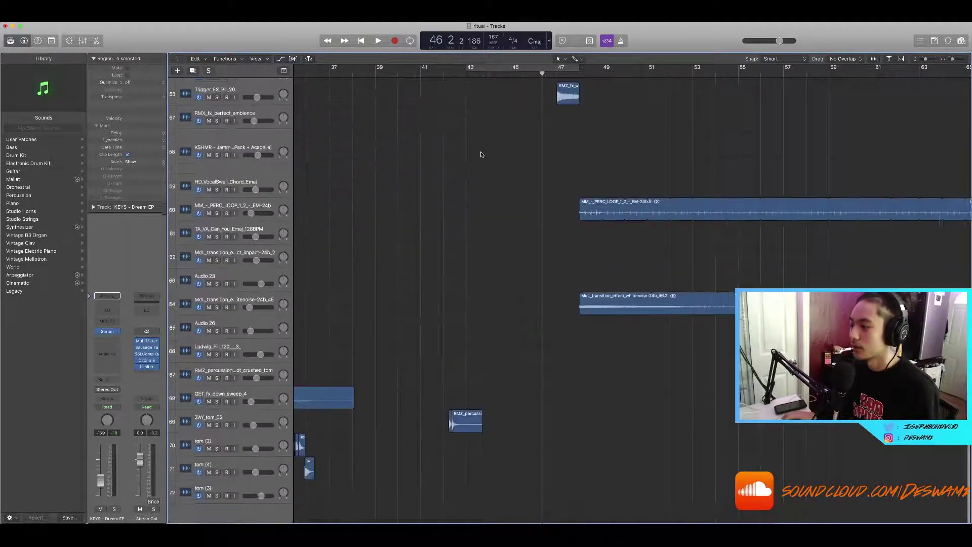
pyautogui.scroll(-2, 483, 147)
pyautogui.scroll(-3, 484, 146)
pyautogui.scroll(3, 483, 146)
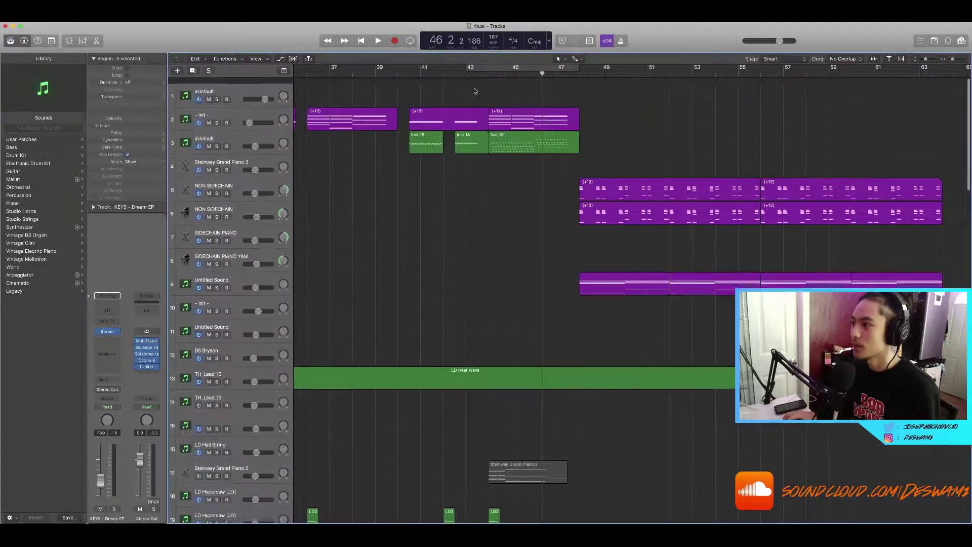